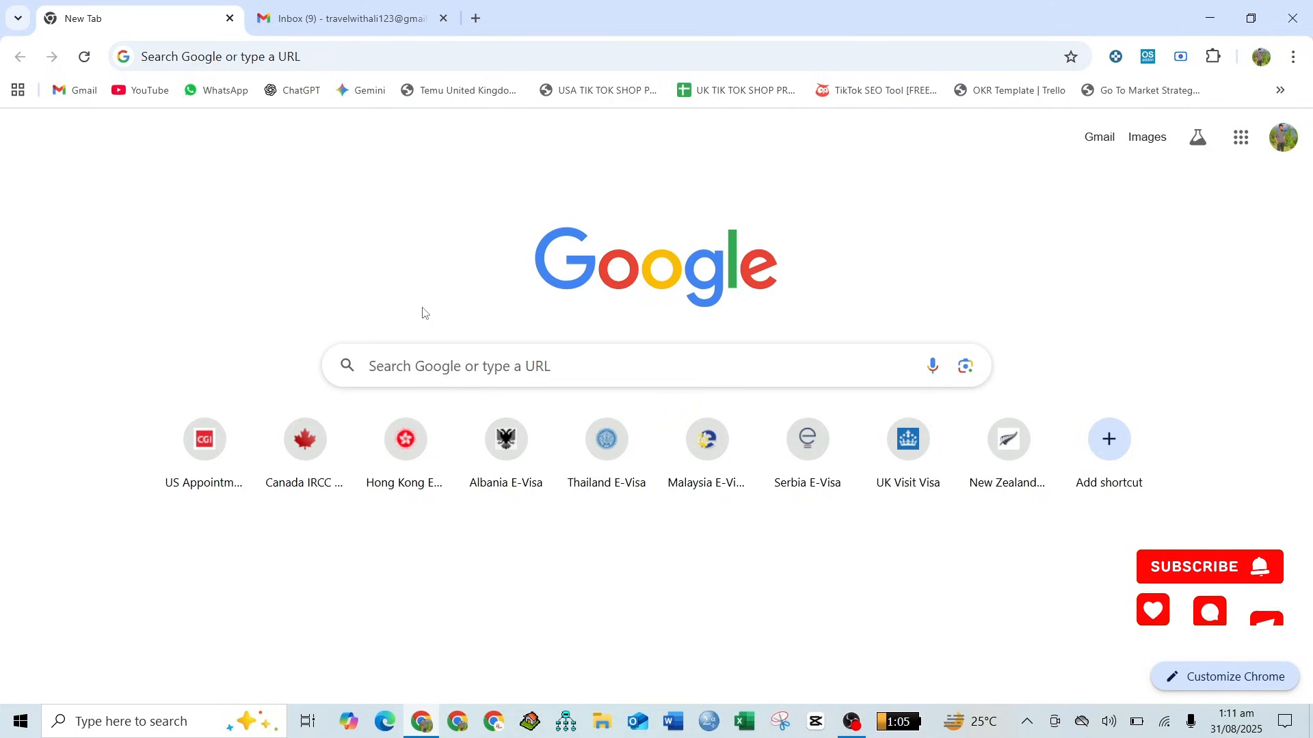
- Search Google for "france visa application login" and open the France-Visas online application page
{"action": "left_click", "coordinate": [442, 358]}
{"action": "type", "text": "france"}
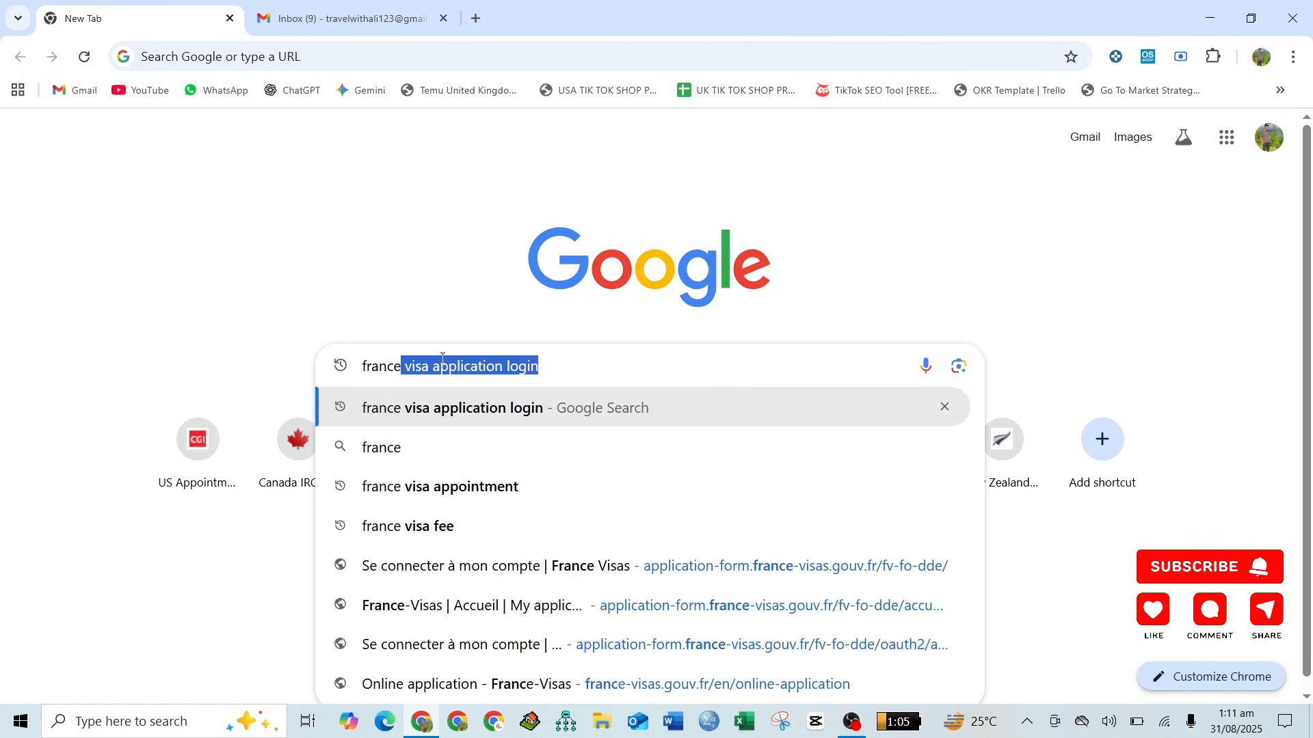
{"action": "key", "text": "Return"}
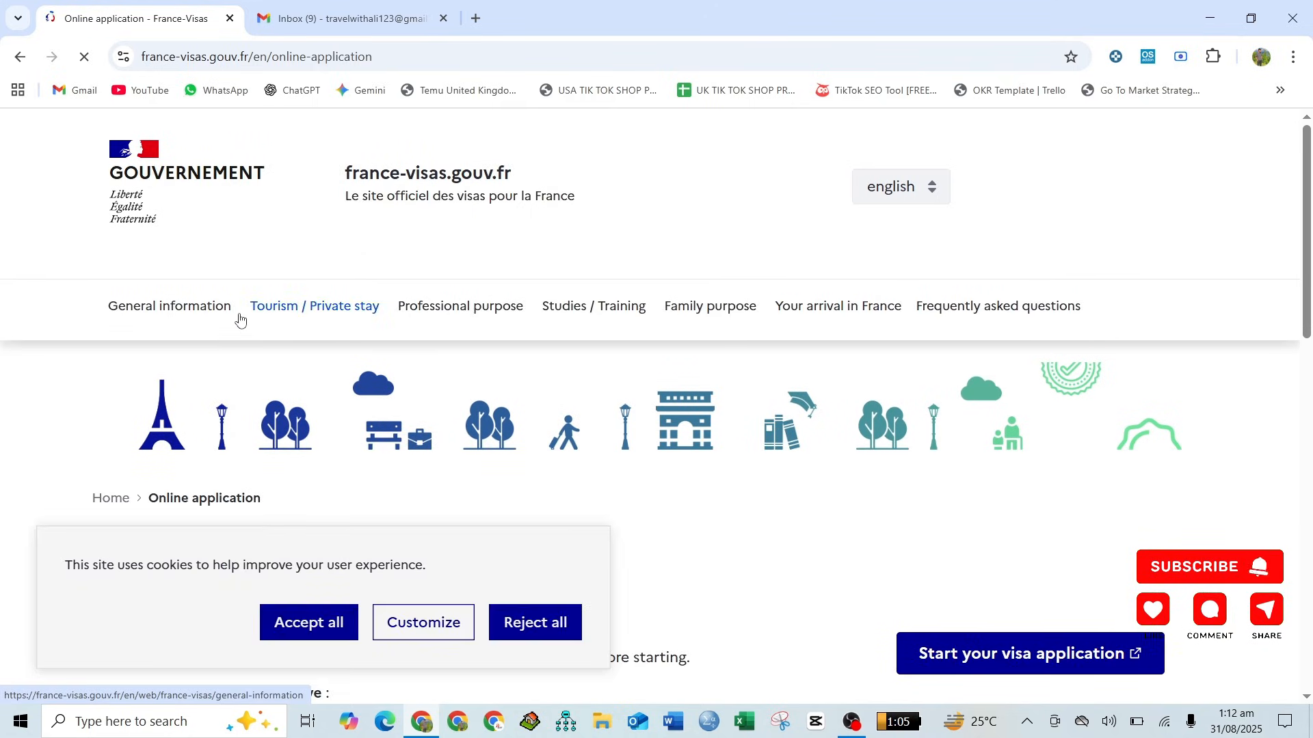
- Start the visa application from the France-Visas application form page
{"action": "scroll", "coordinate": [239, 318], "scroll_direction": "down", "scroll_amount": 1}
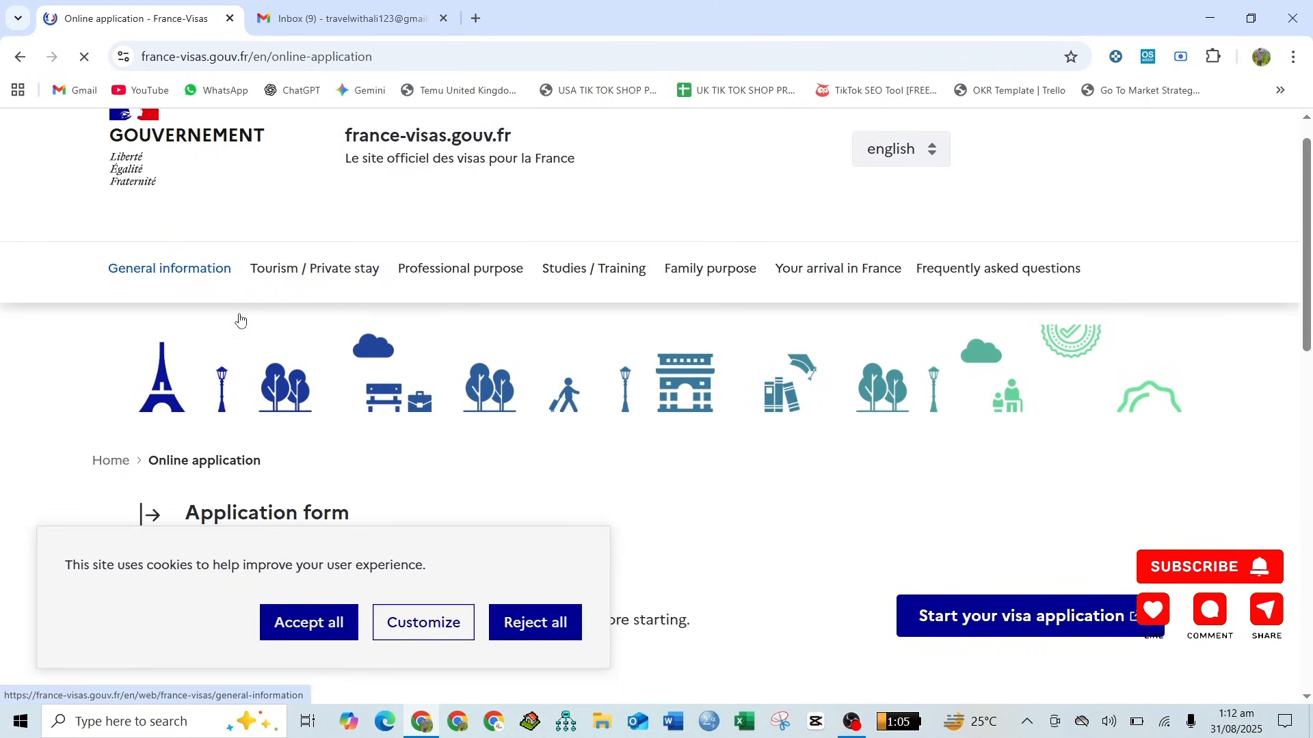
{"action": "scroll", "coordinate": [239, 318], "scroll_direction": "down", "scroll_amount": 5}
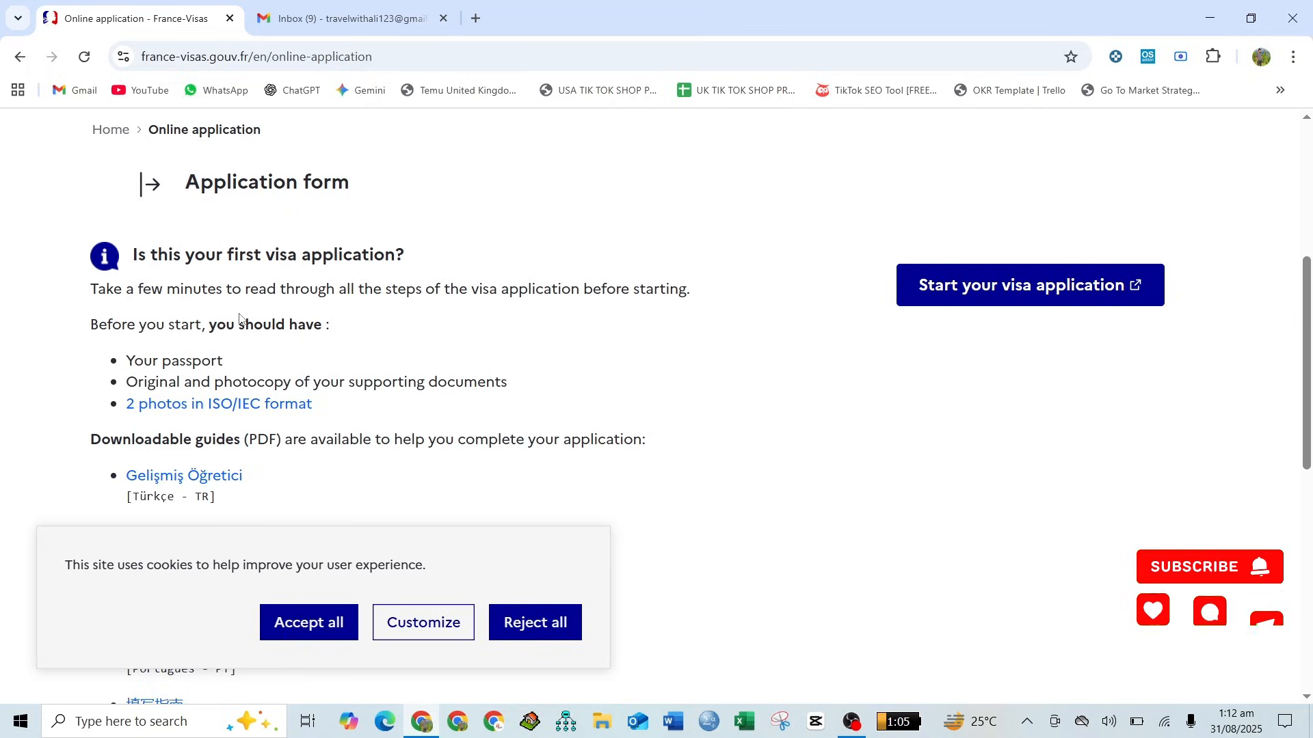
{"action": "left_click", "coordinate": [1019, 300]}
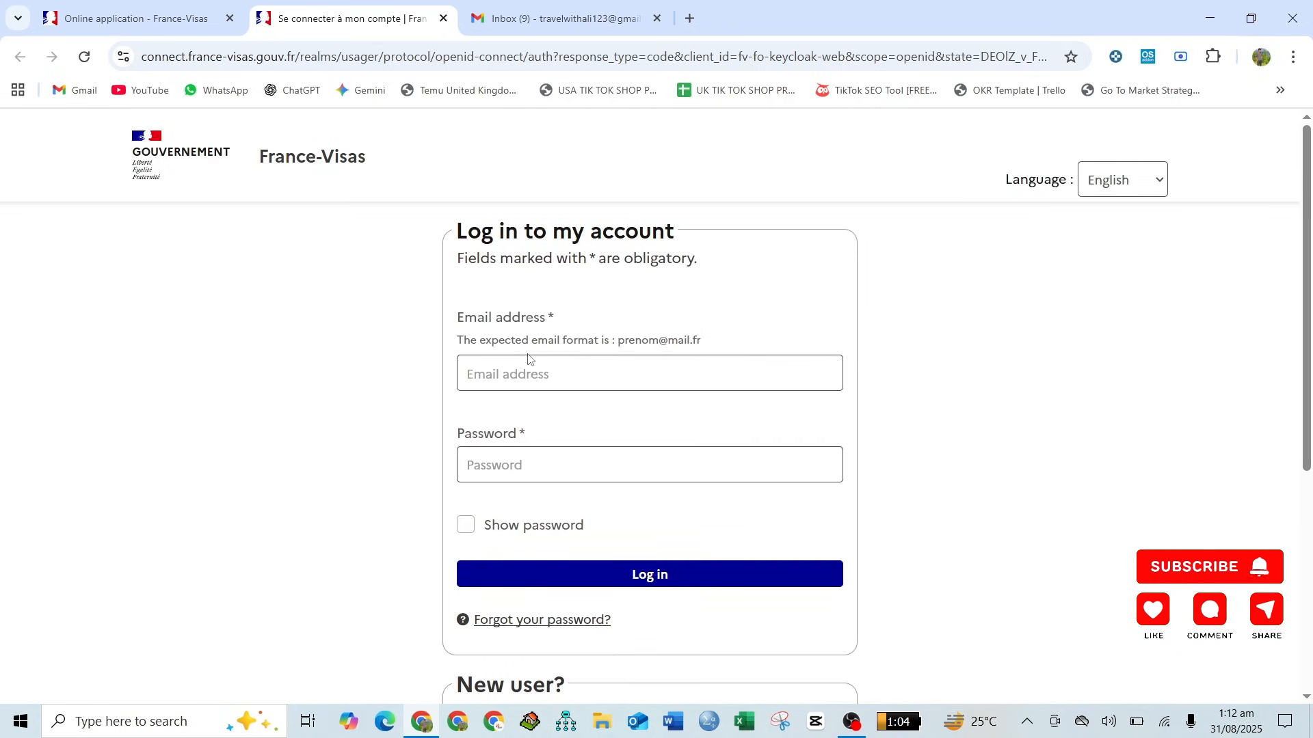
- Log in to the France-Visas account with the account email address and password
{"action": "scroll", "coordinate": [530, 356], "scroll_direction": "down", "scroll_amount": 2}
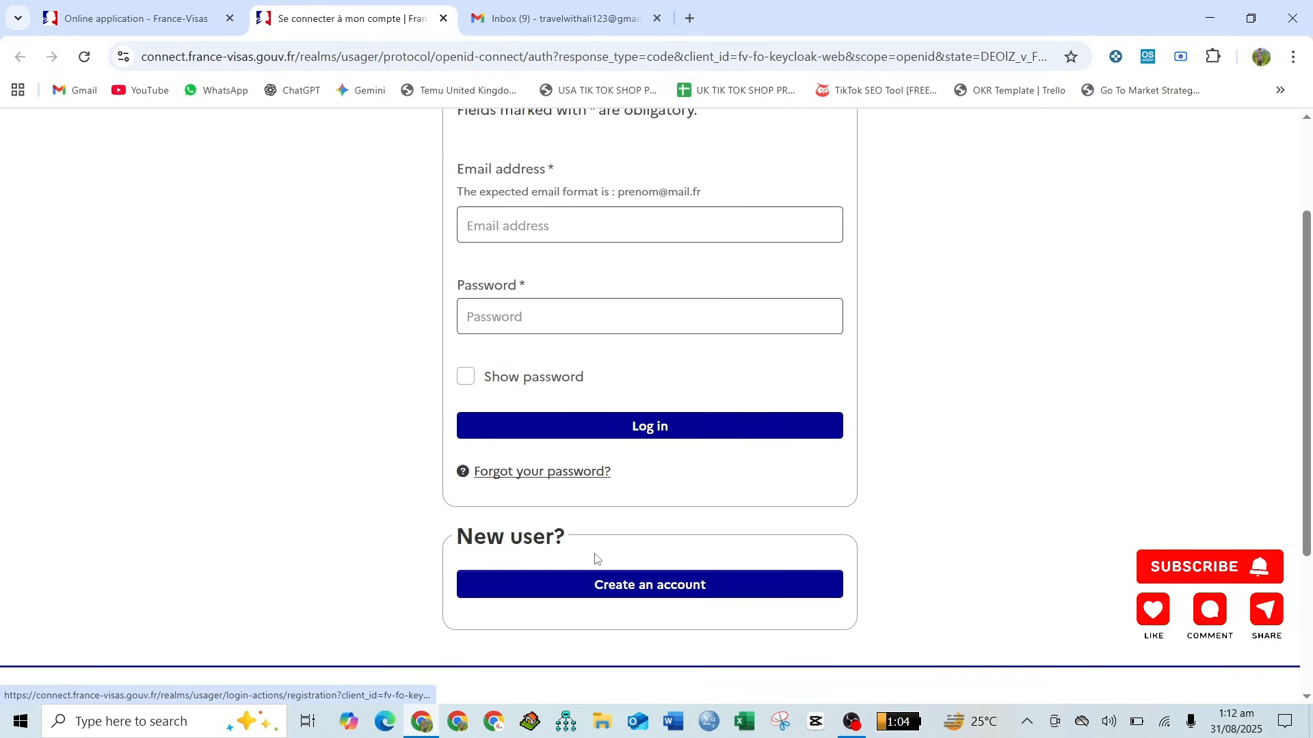
{"action": "scroll", "coordinate": [595, 558], "scroll_direction": "up", "scroll_amount": 2}
{"action": "left_click", "coordinate": [504, 352]}
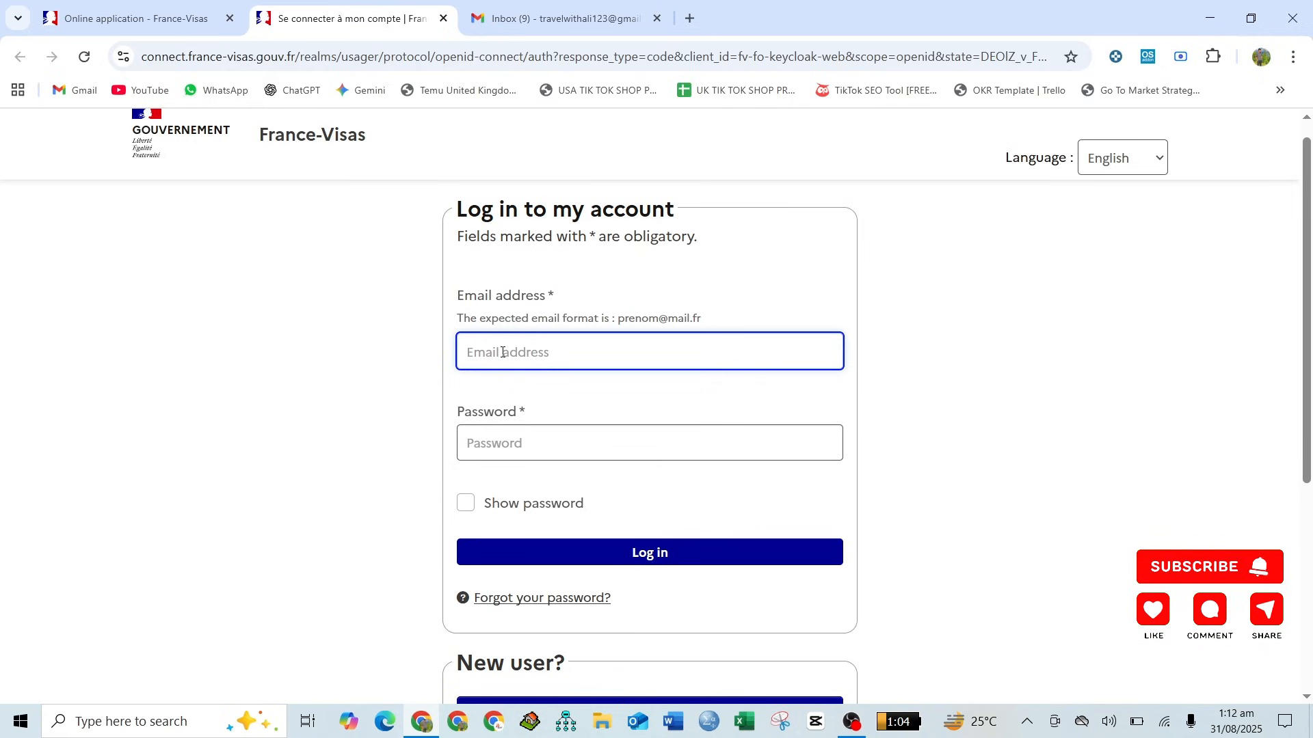
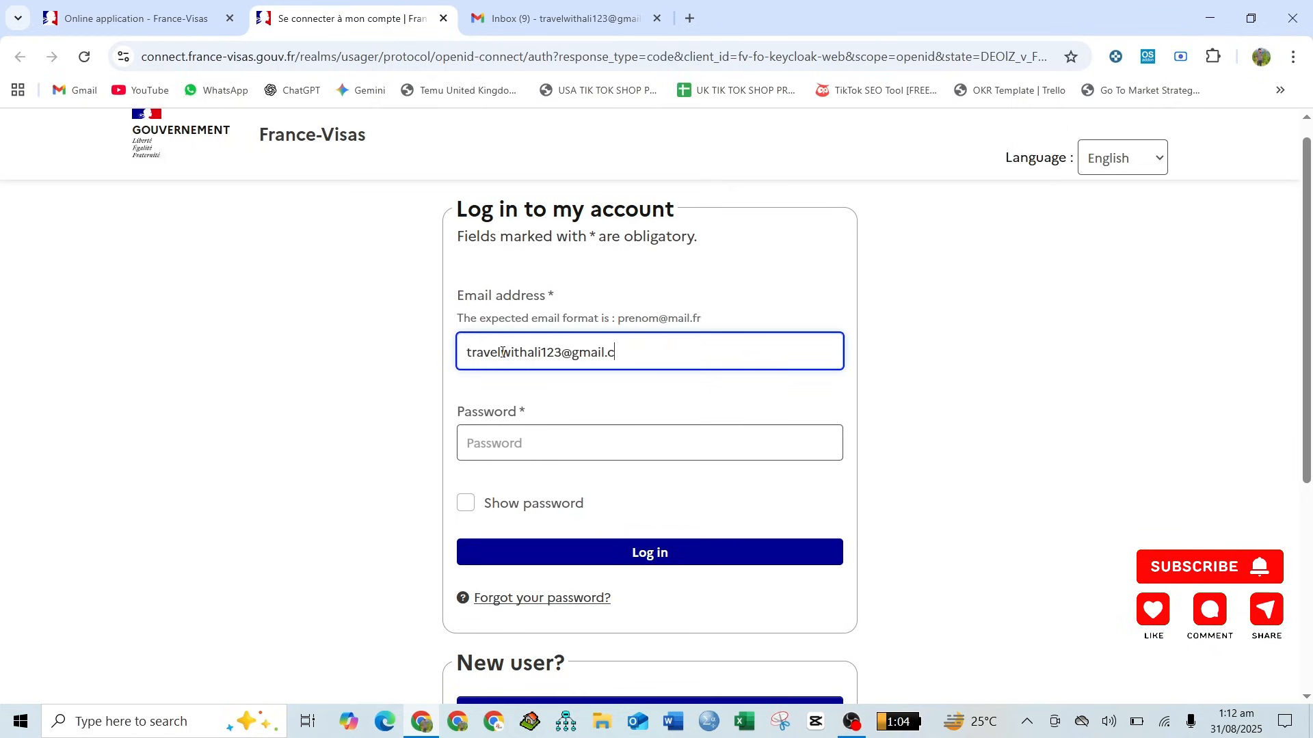
{"action": "left_click", "coordinate": [525, 441]}
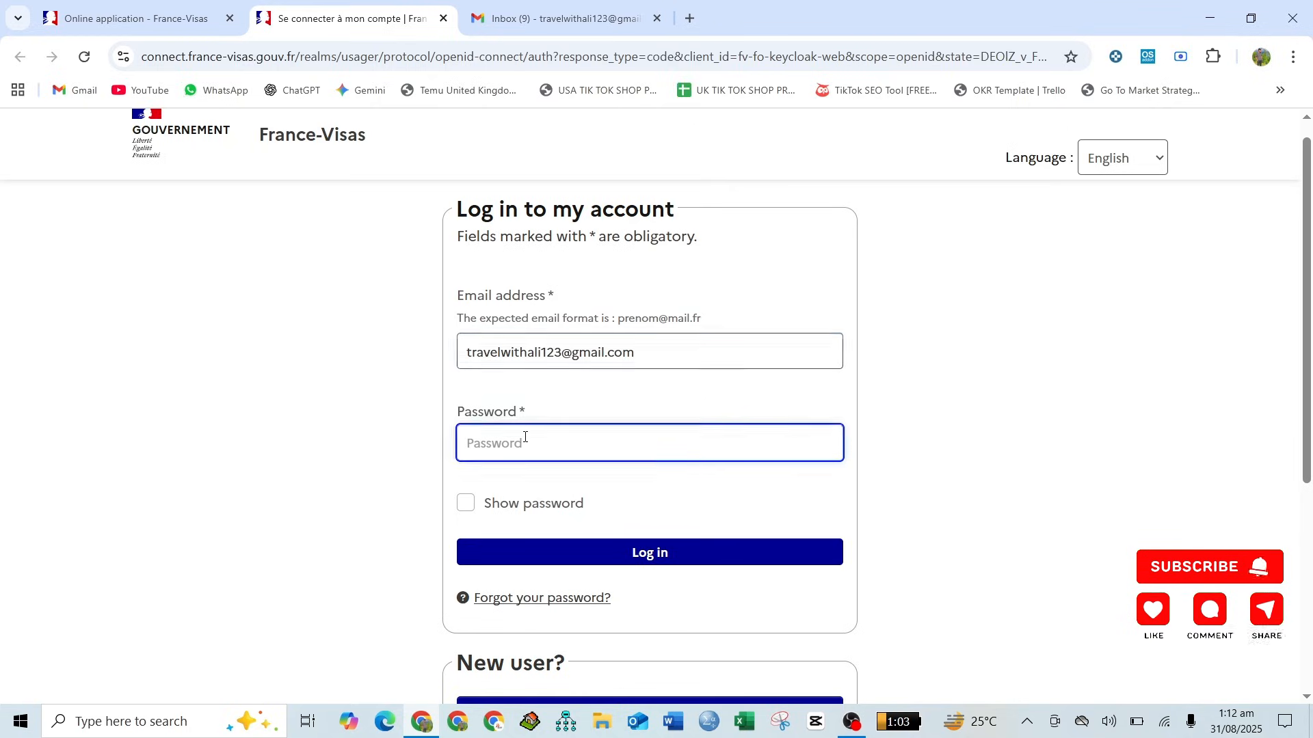
{"action": "type", "text": "••••"}
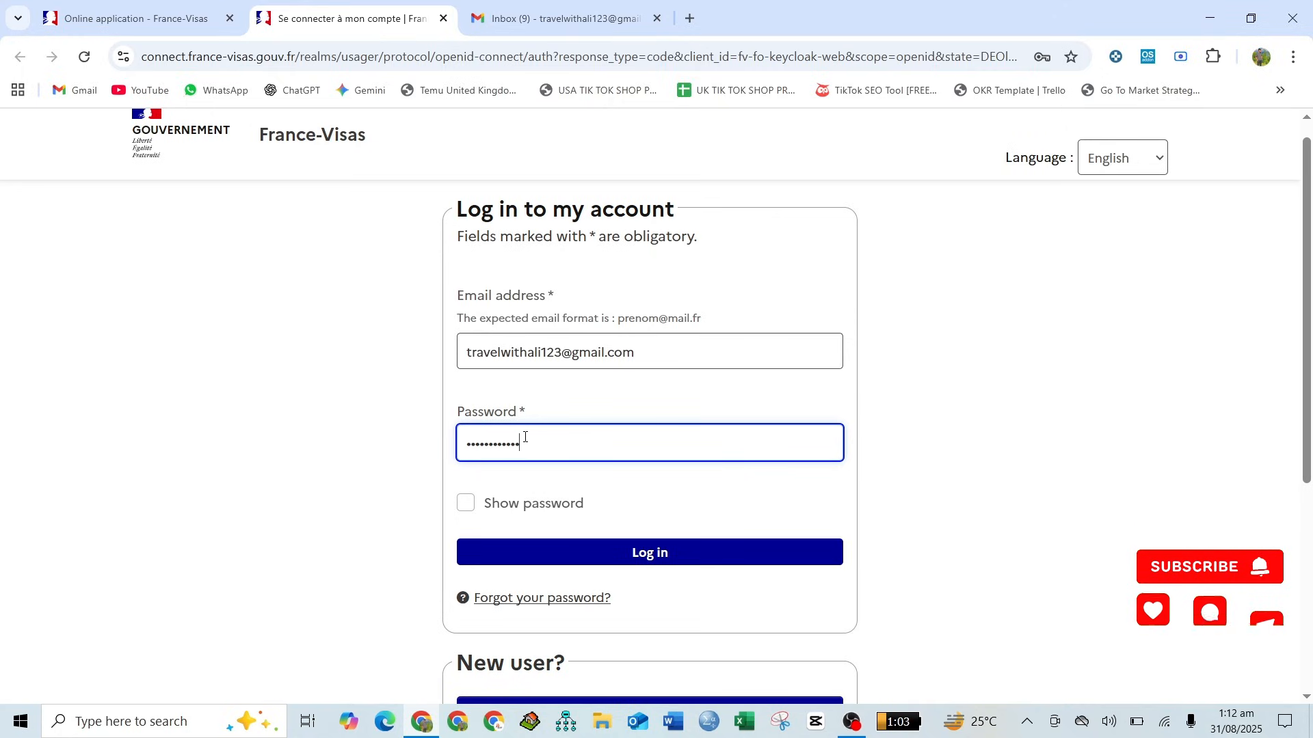
{"action": "scroll", "coordinate": [525, 437], "scroll_direction": "down", "scroll_amount": 2}
{"action": "left_click", "coordinate": [587, 441]}
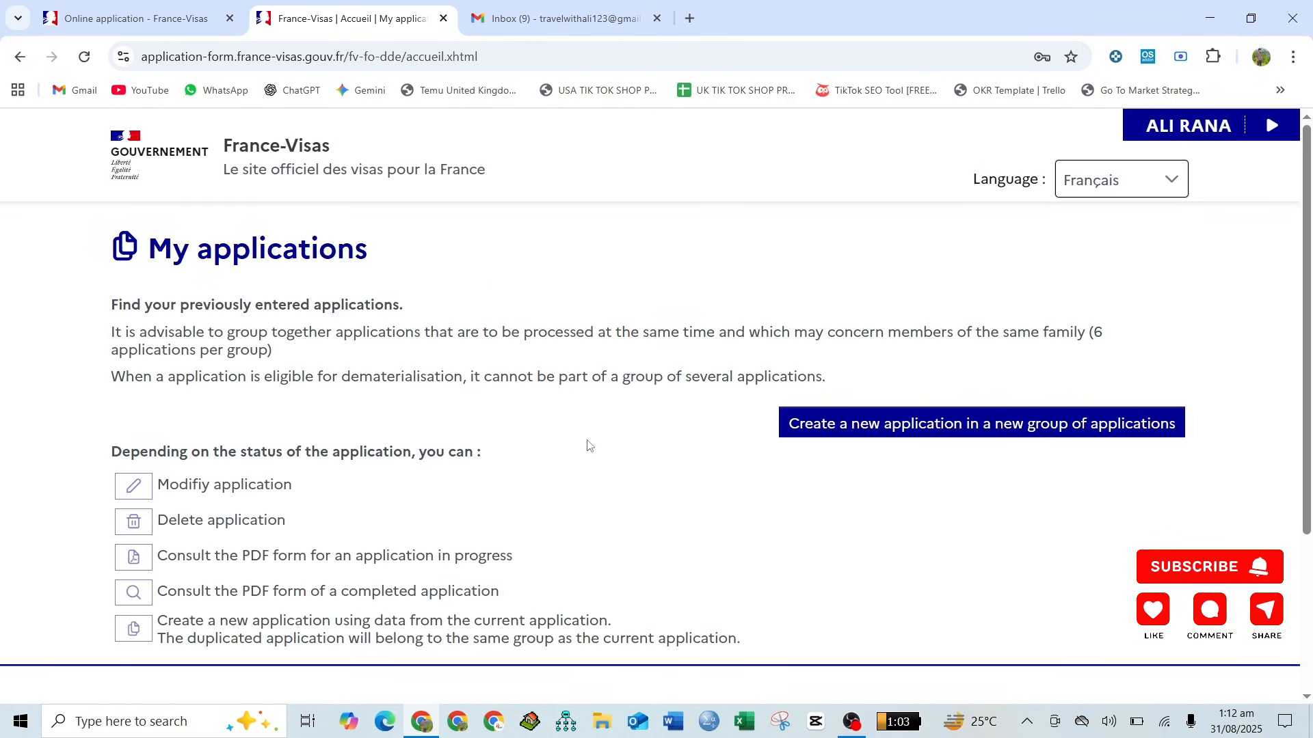
- Create a new application in a new group of applications
{"action": "left_click", "coordinate": [950, 436]}
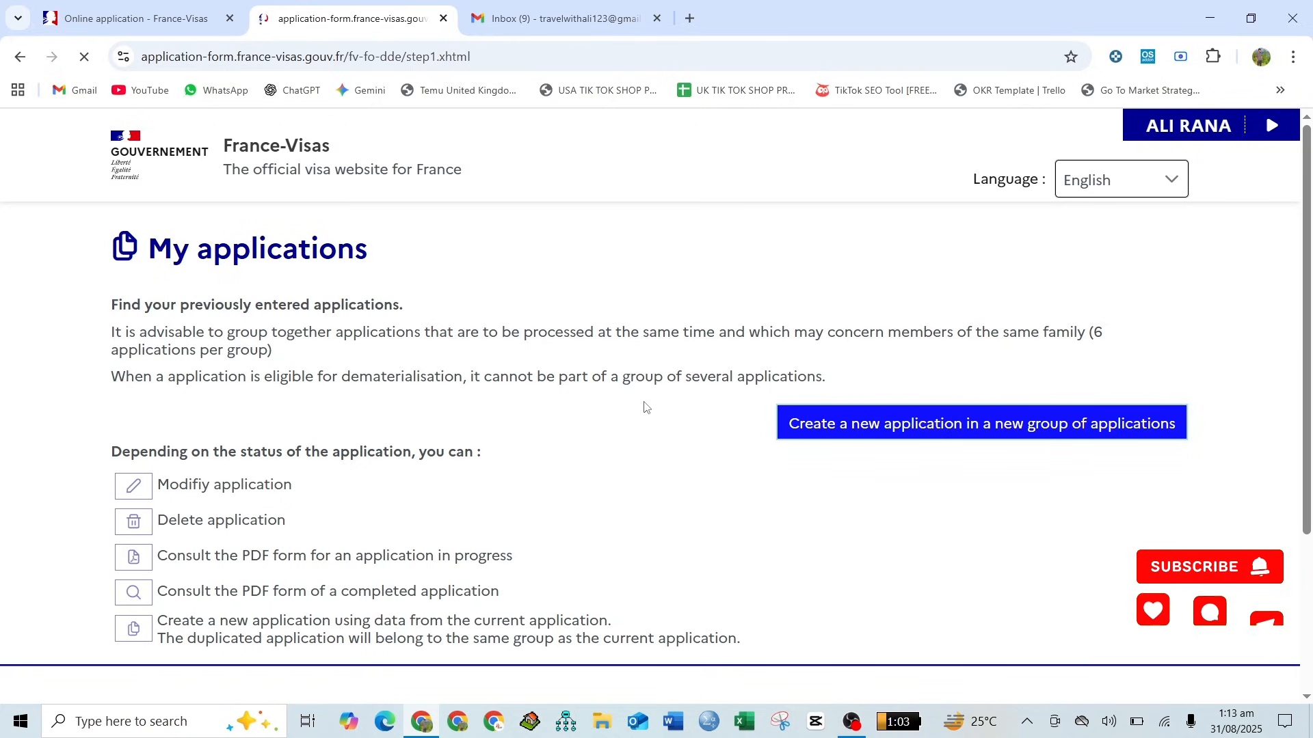
{"action": "scroll", "coordinate": [644, 407], "scroll_direction": "down", "scroll_amount": 2}
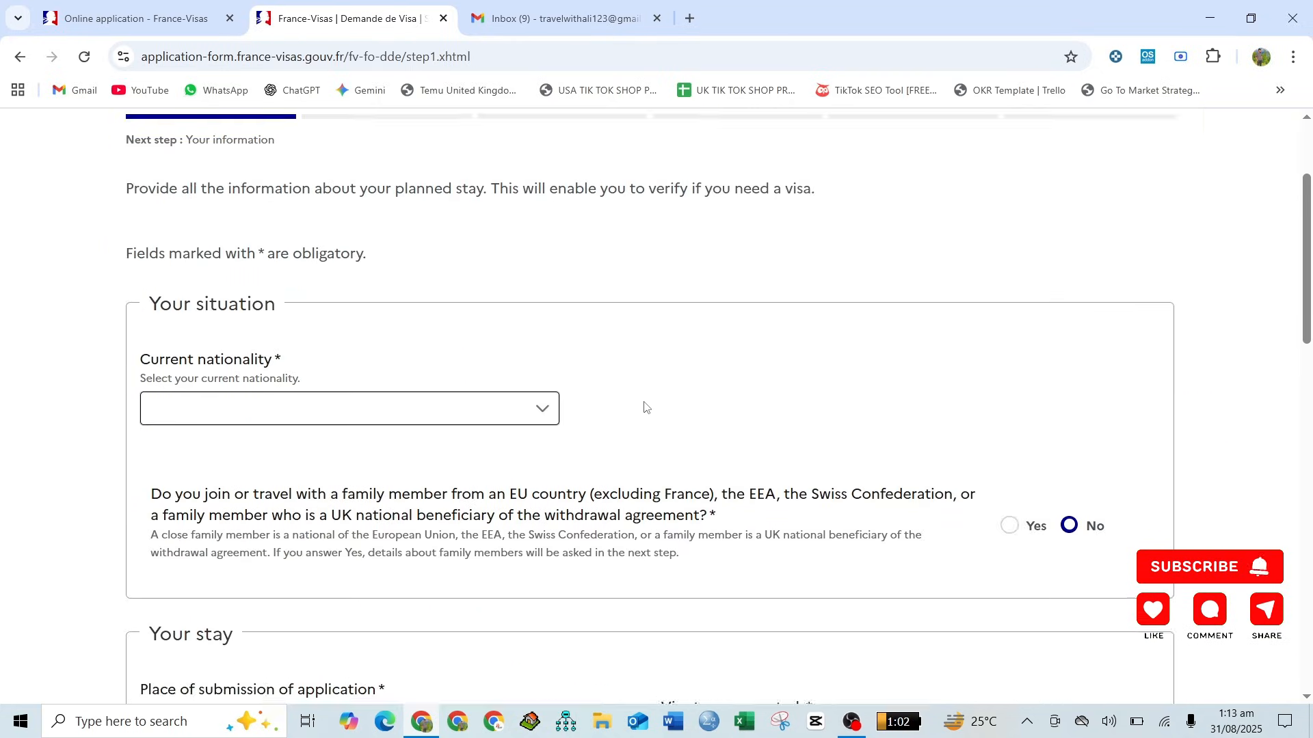
{"action": "scroll", "coordinate": [645, 407], "scroll_direction": "up", "scroll_amount": 2}
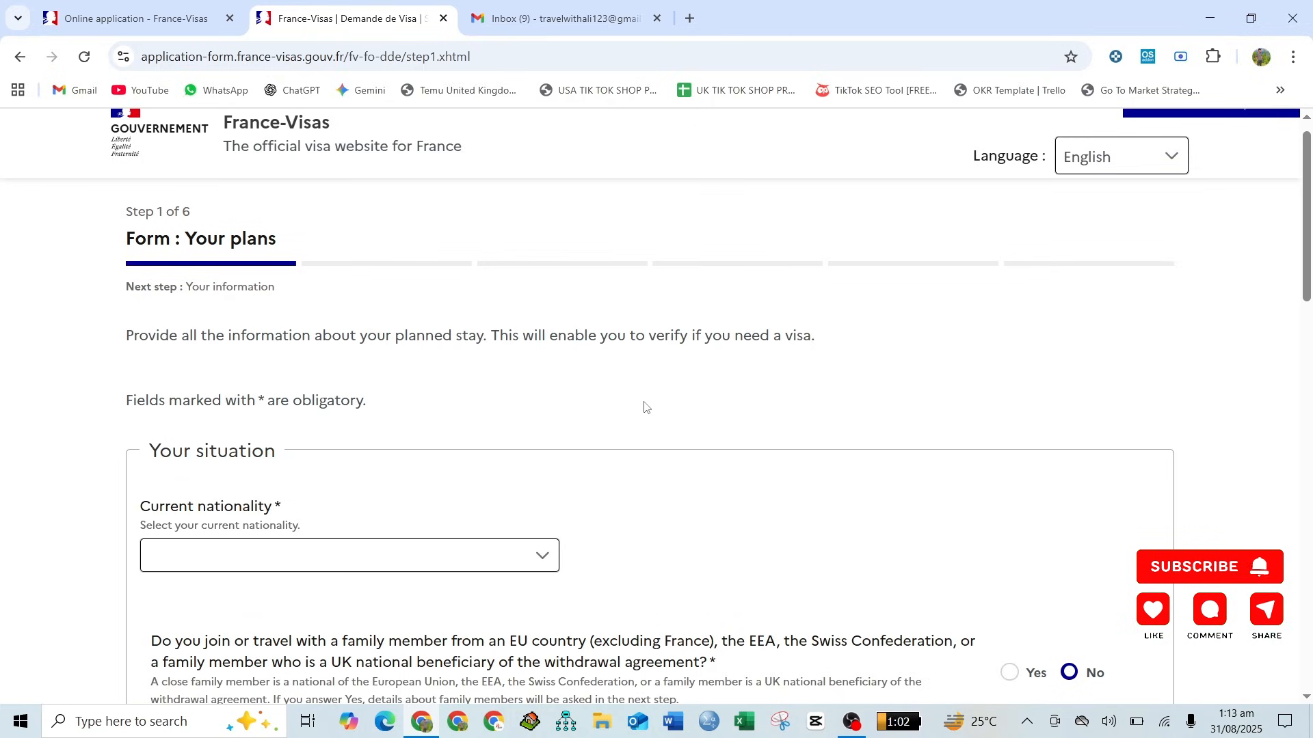
- Set the current nationality to Pakistani in the Your situation section
{"action": "scroll", "coordinate": [644, 407], "scroll_direction": "down", "scroll_amount": 1}
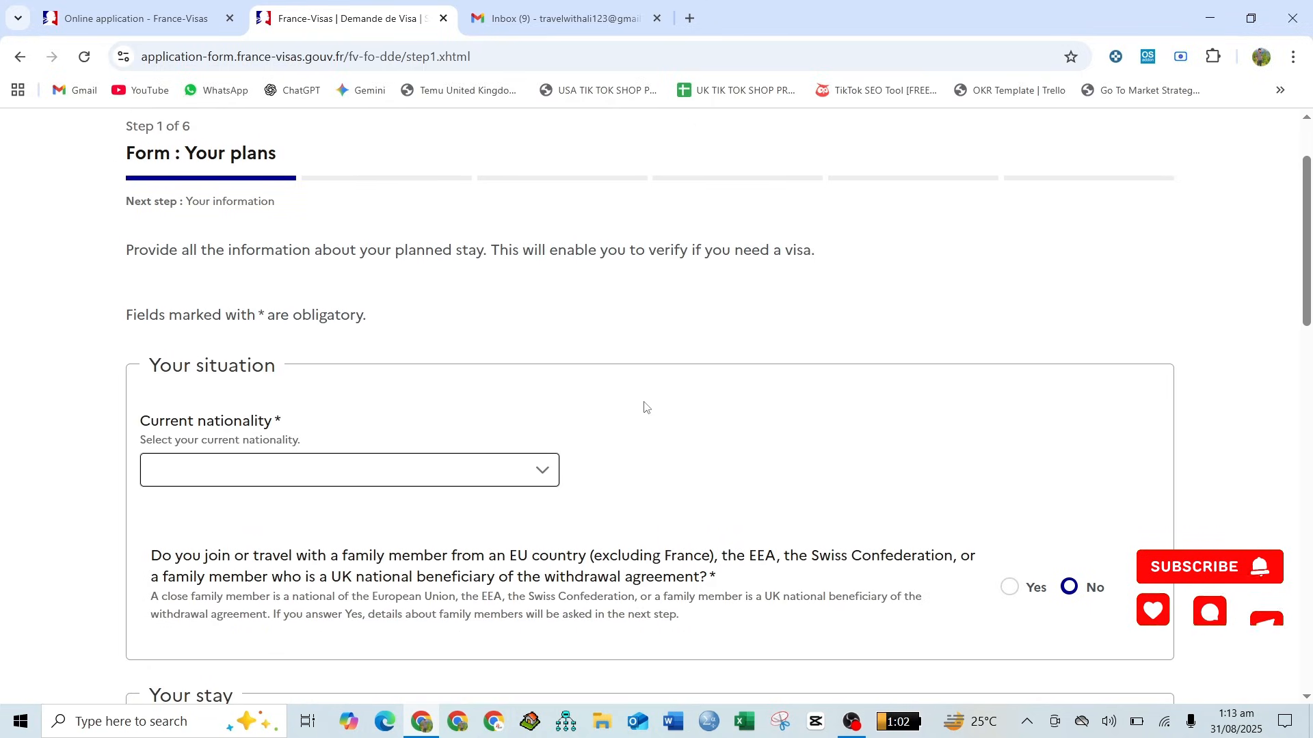
{"action": "scroll", "coordinate": [645, 407], "scroll_direction": "down", "scroll_amount": 1}
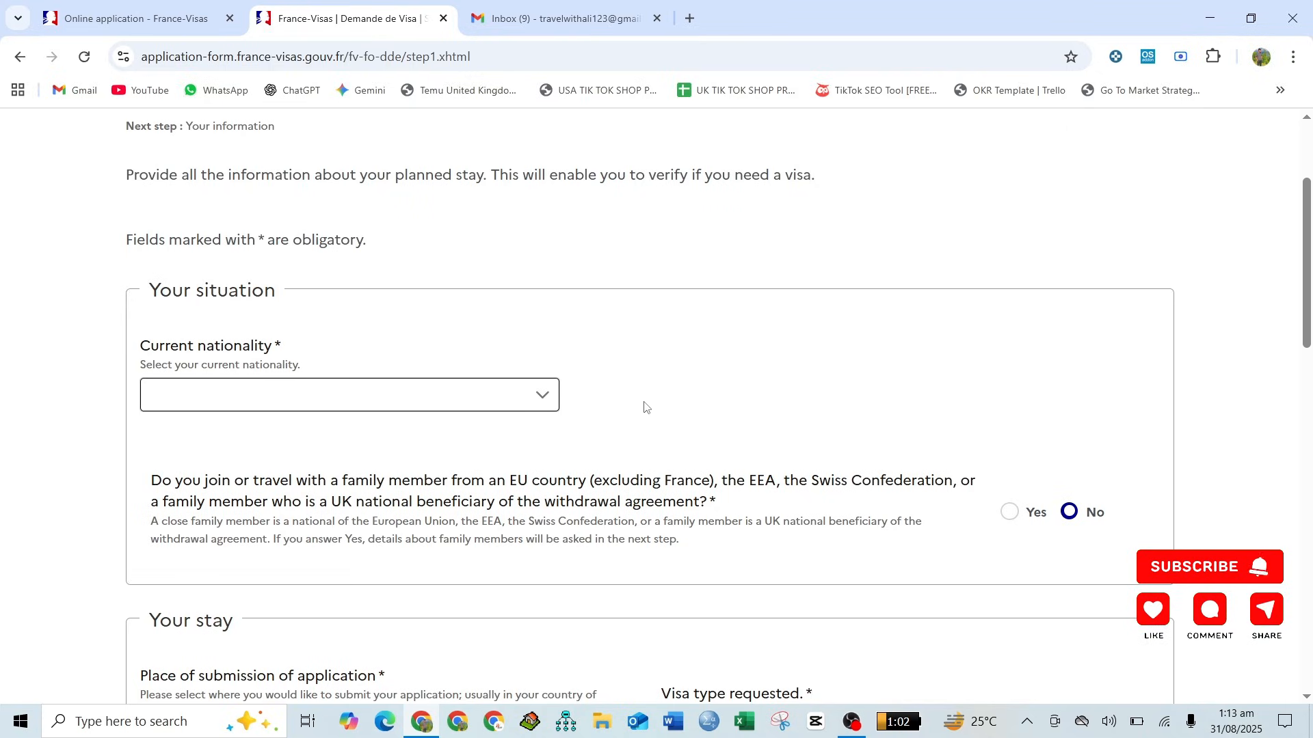
{"action": "scroll", "coordinate": [644, 408], "scroll_direction": "down", "scroll_amount": 1}
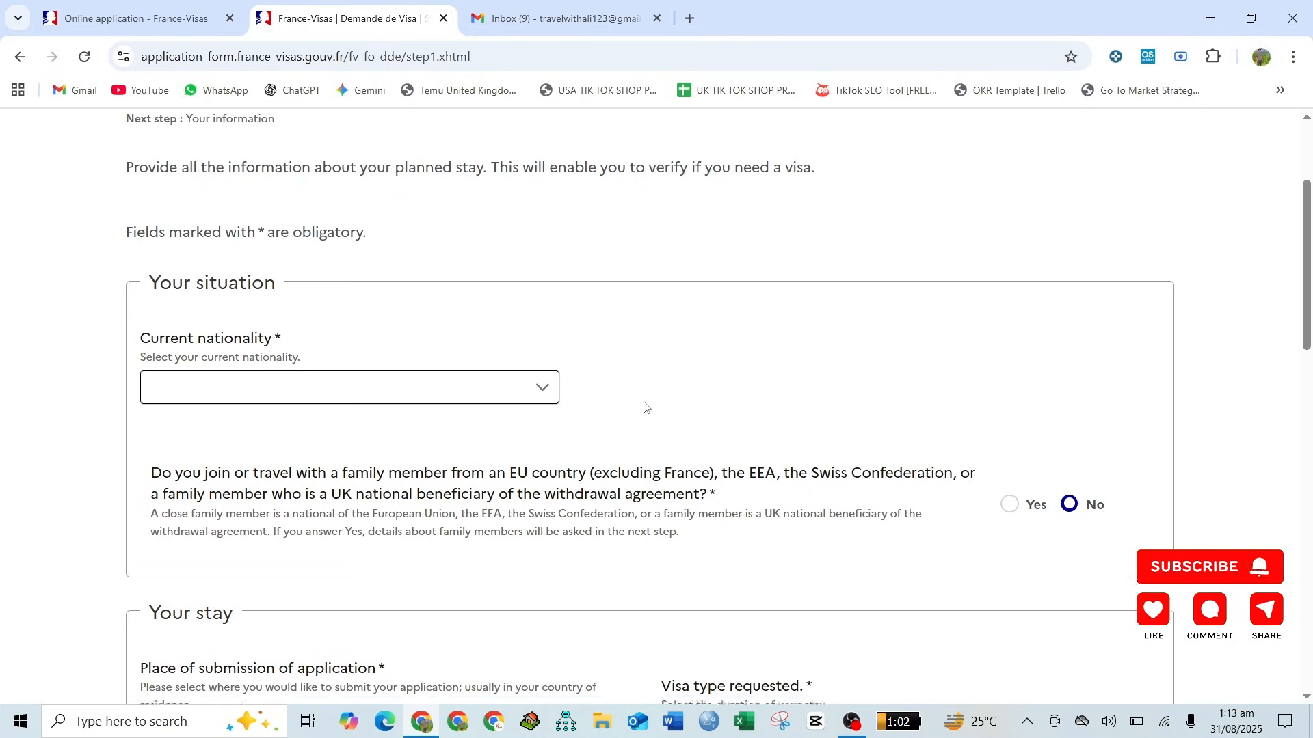
{"action": "left_click", "coordinate": [327, 295]}
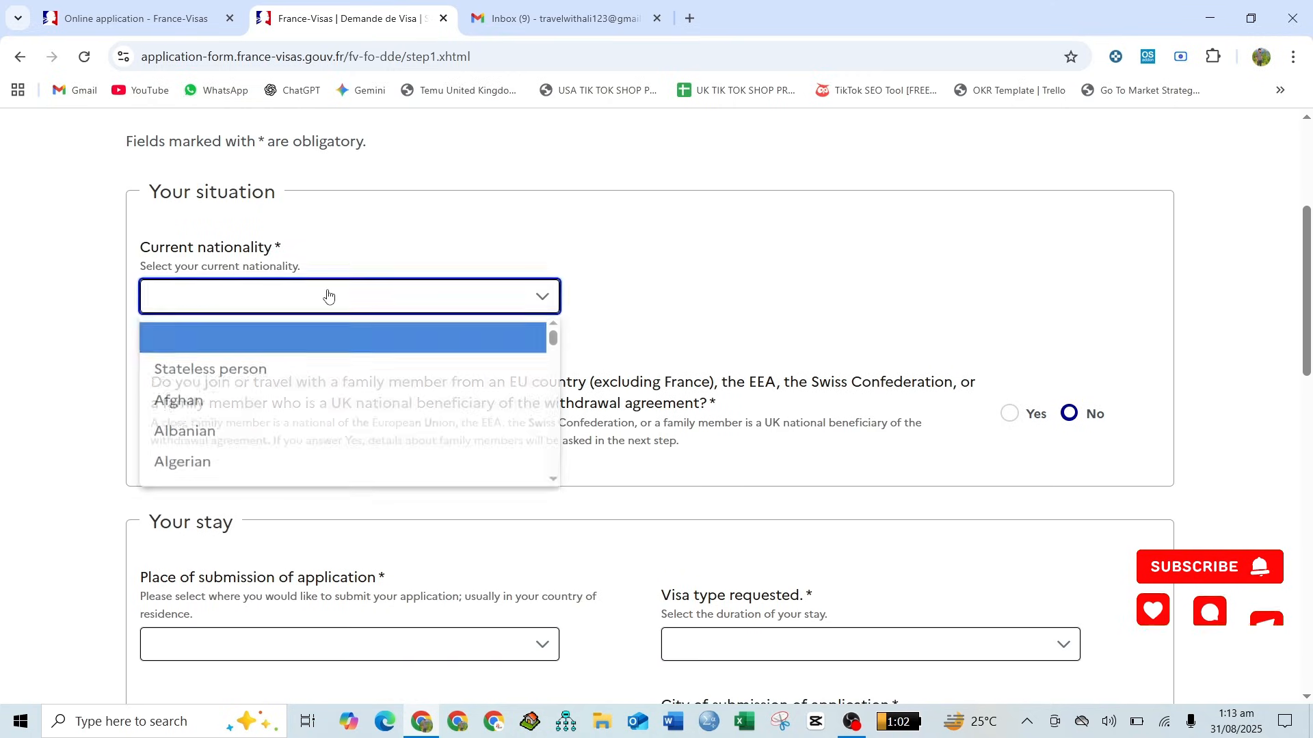
{"action": "key", "text": "p"}
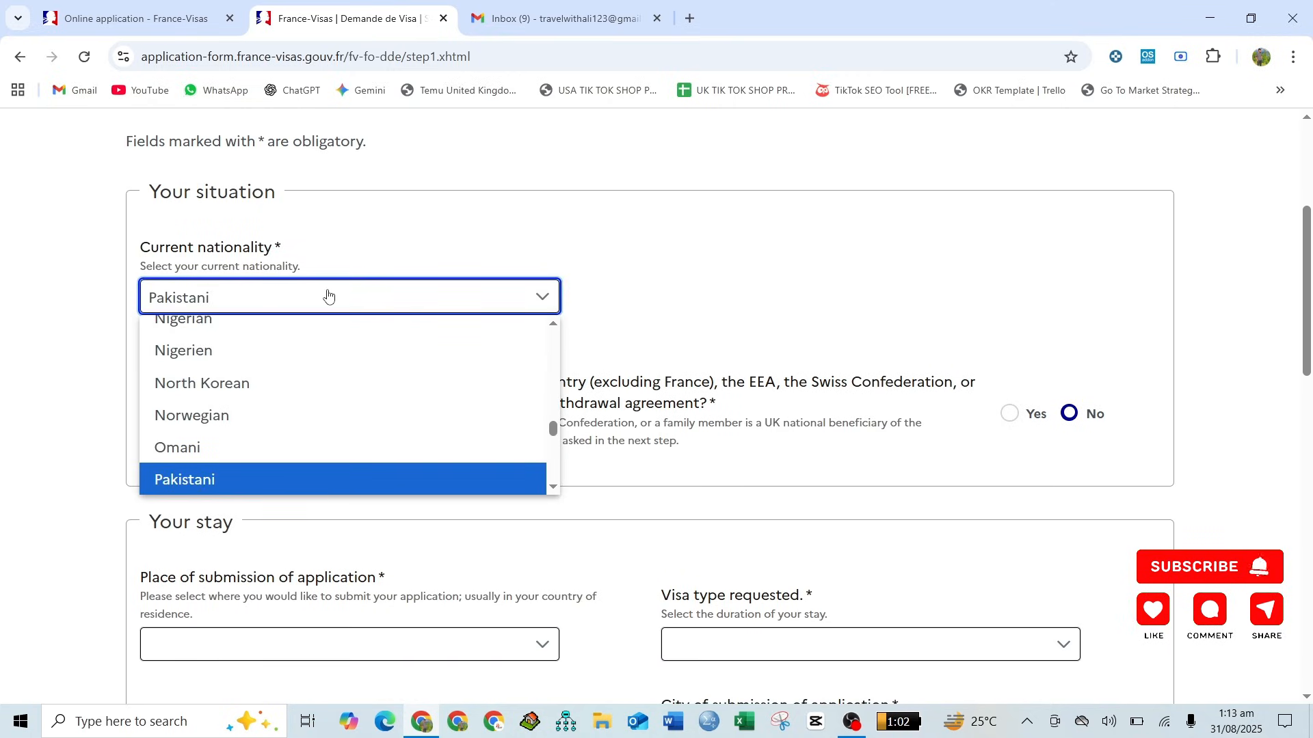
{"action": "key", "text": "Return"}
- Set the place of submission of the application to Pakistan in the Your stay section
{"action": "scroll", "coordinate": [327, 295], "scroll_direction": "down", "scroll_amount": 2}
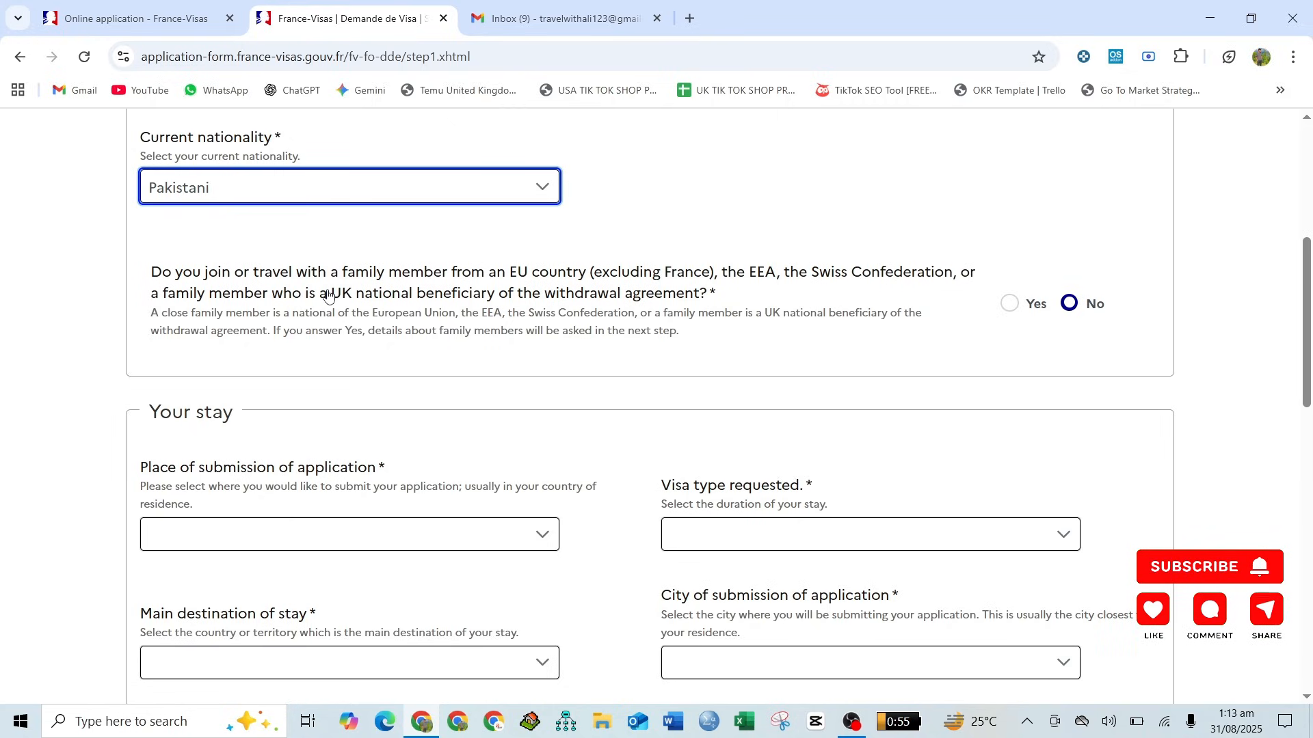
{"action": "scroll", "coordinate": [328, 294], "scroll_direction": "down", "scroll_amount": 3}
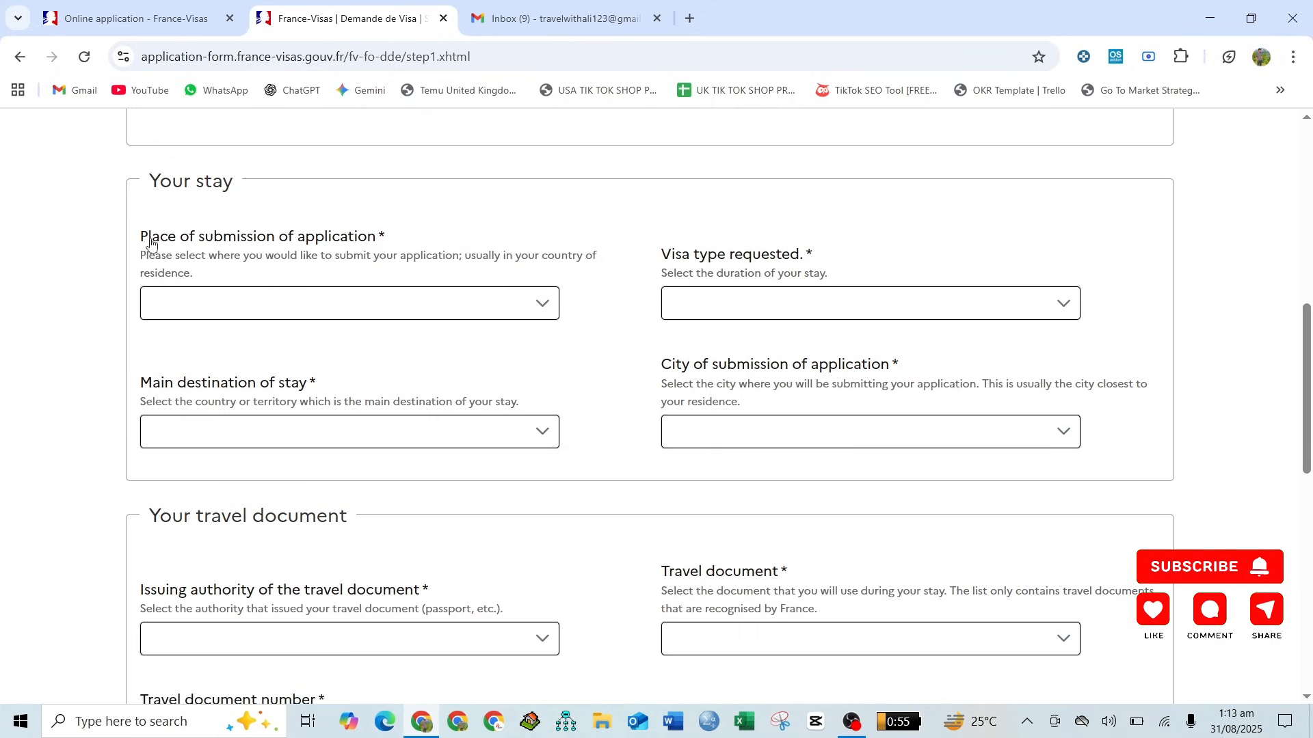
{"action": "left_click", "coordinate": [208, 303]}
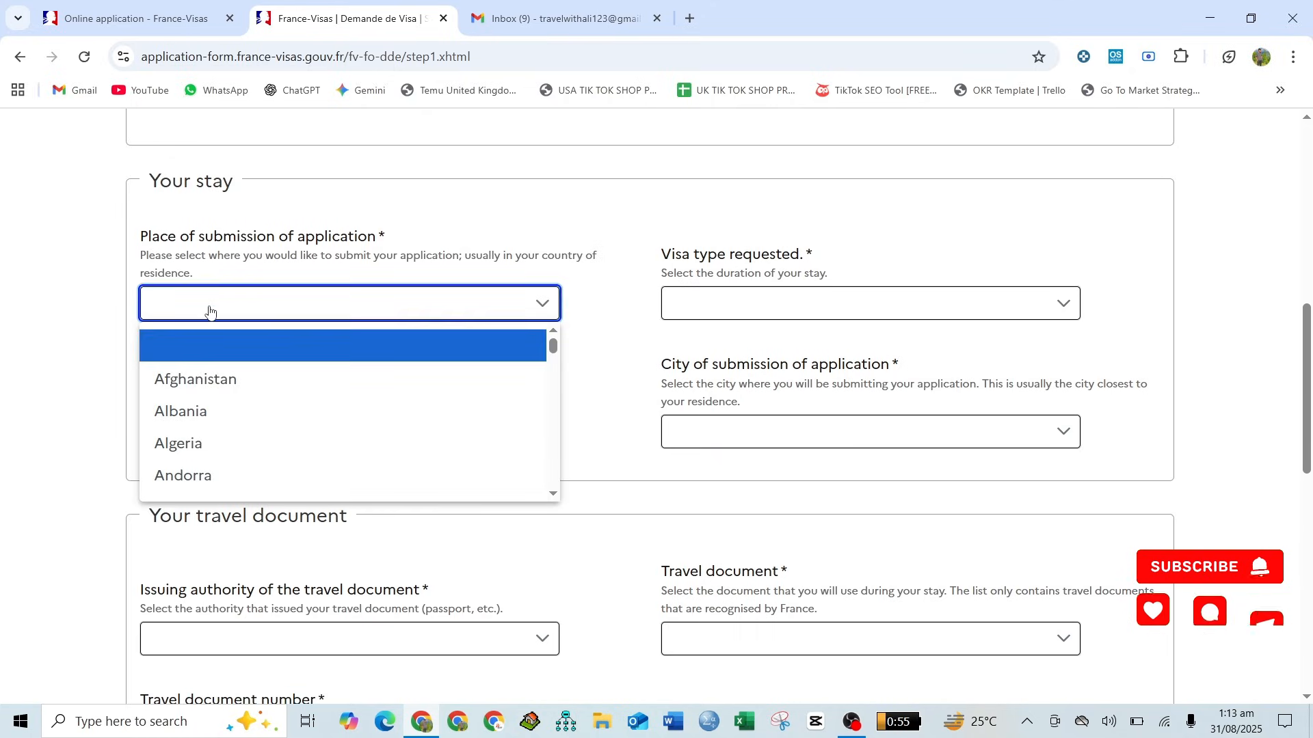
{"action": "type", "text": "pak"}
{"action": "key", "text": "Return"}
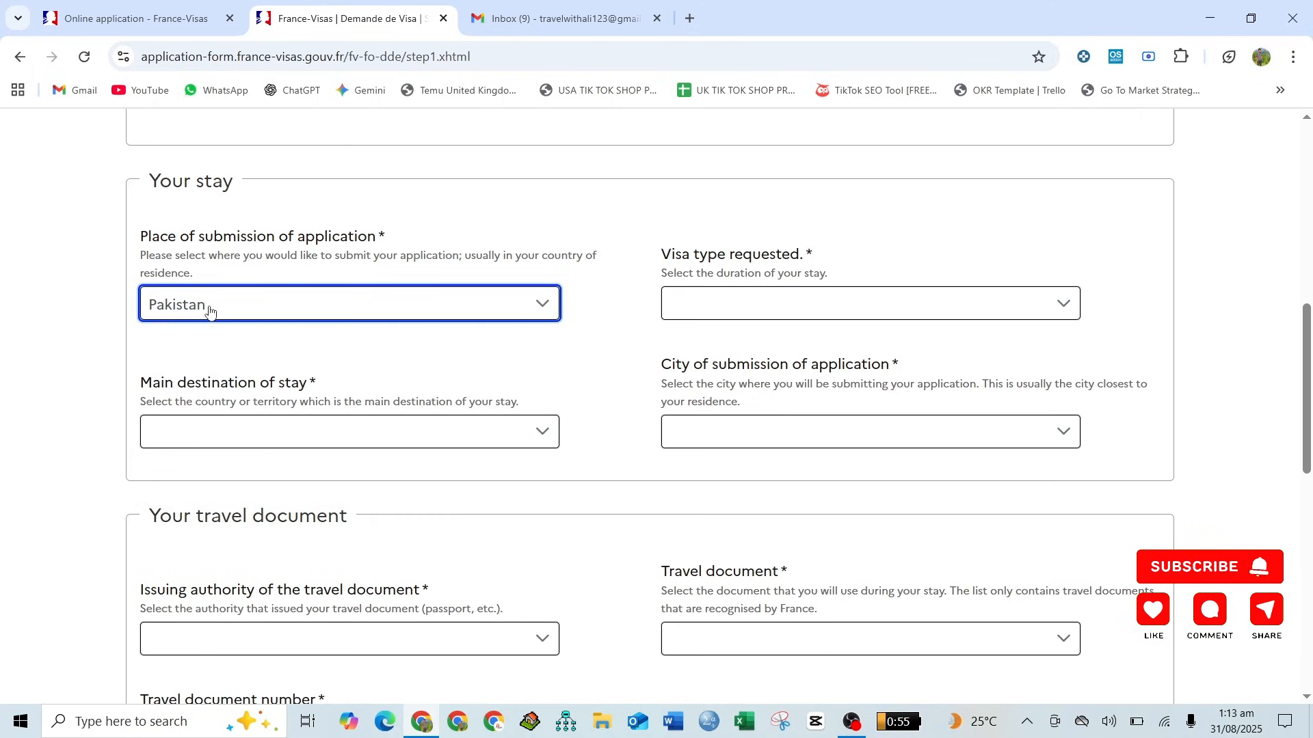
{"action": "left_click", "coordinate": [614, 294]}
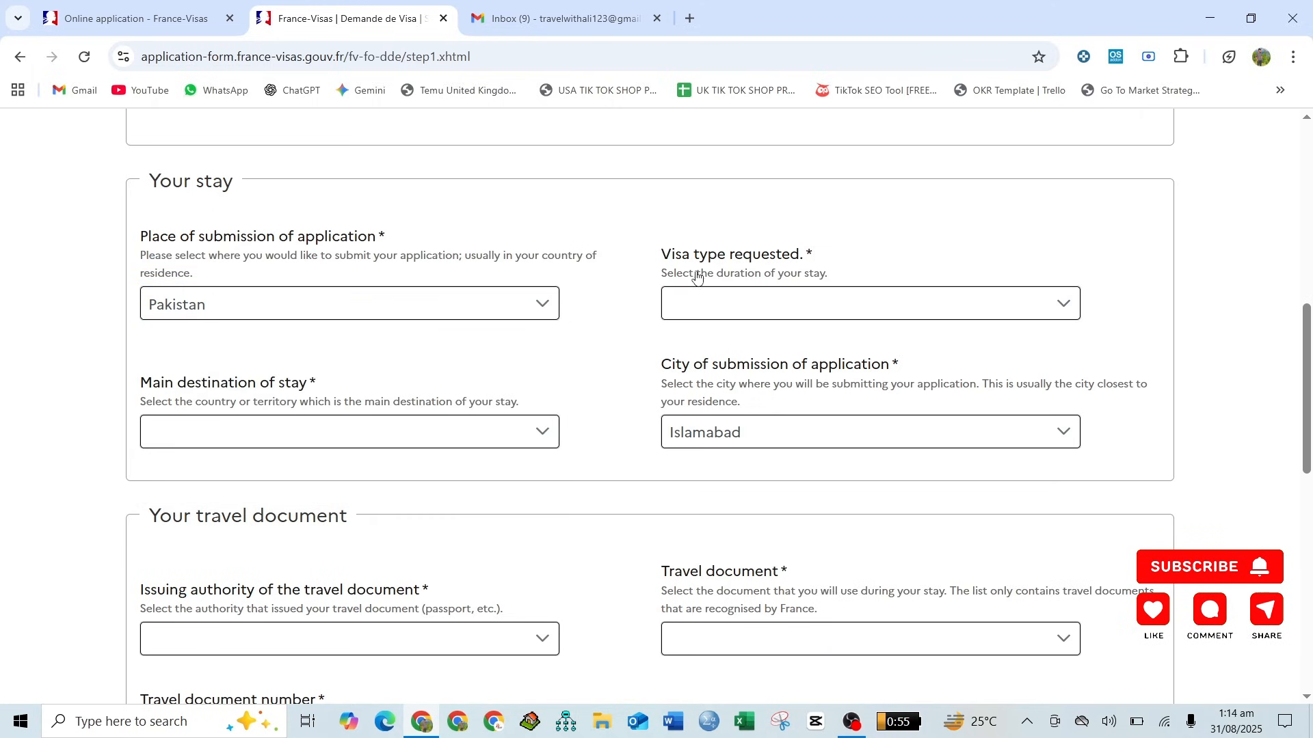
- Request a Short-stay (≤ 90 days) visa and set the main destination of stay to France
{"action": "left_click", "coordinate": [761, 302]}
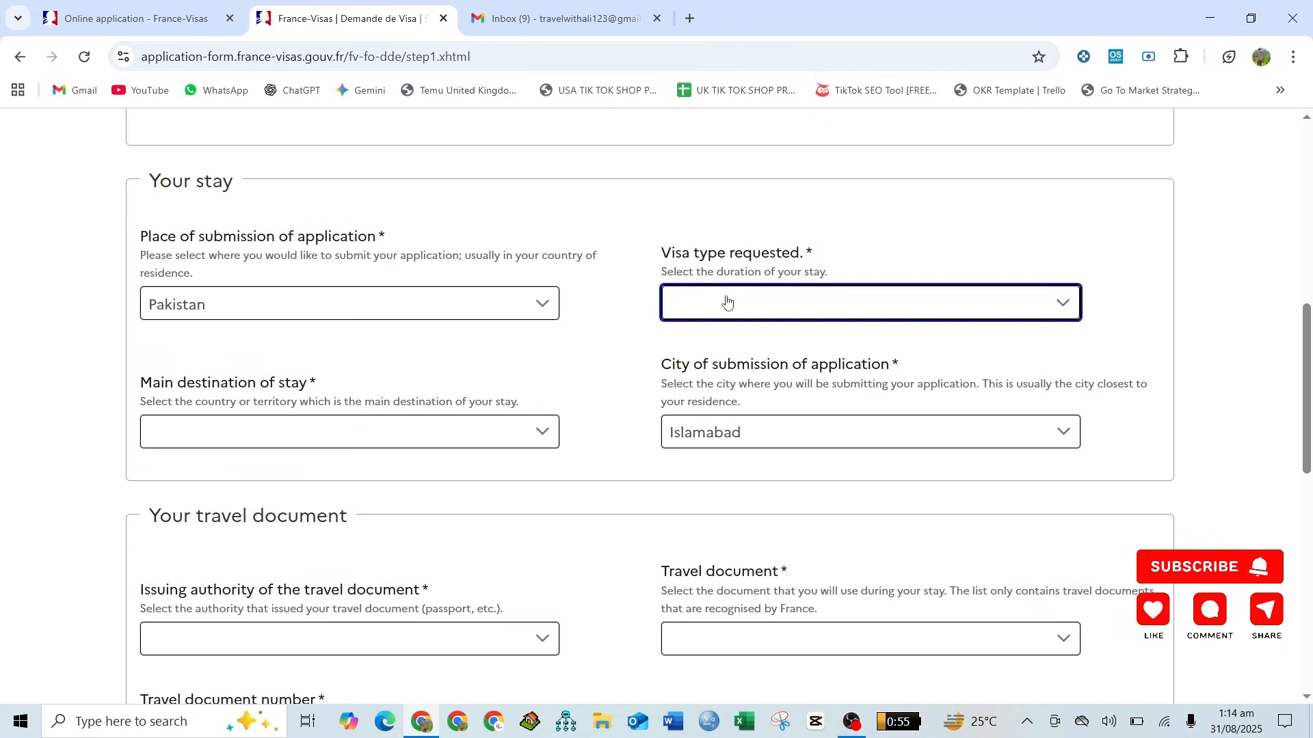
{"action": "left_click", "coordinate": [727, 301]}
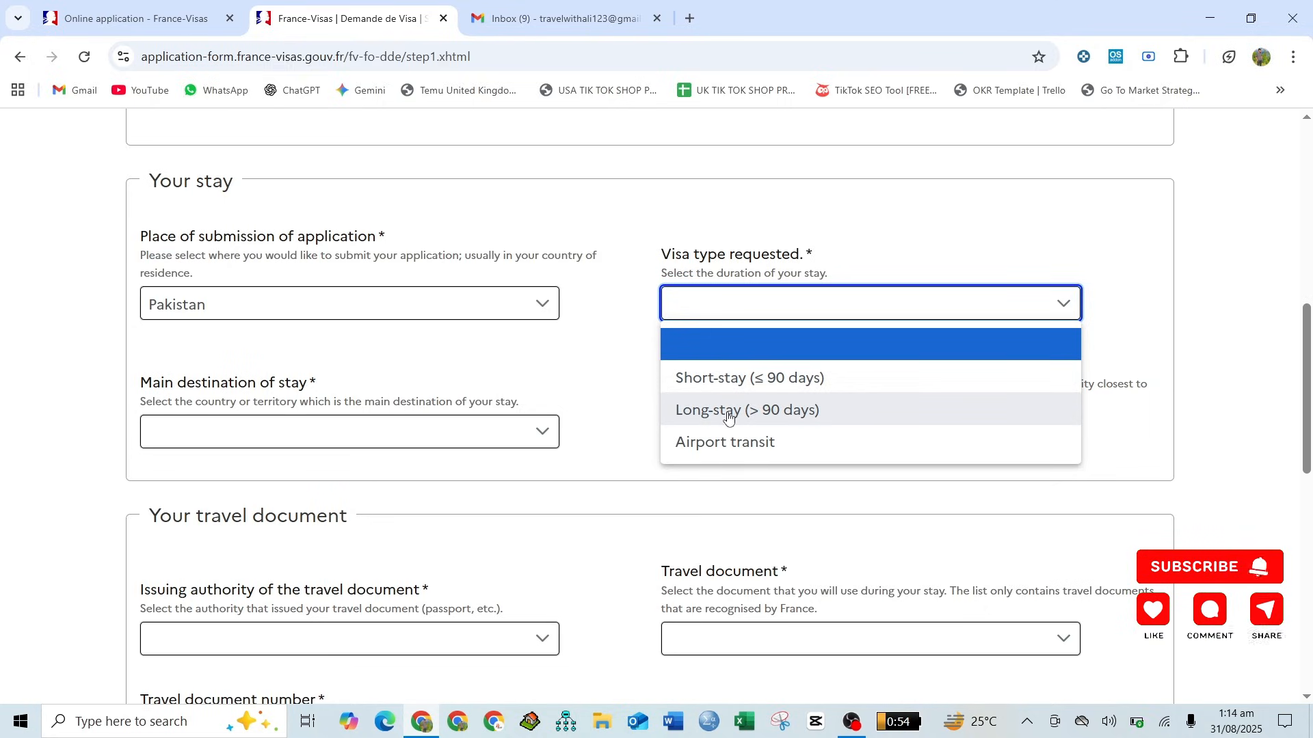
{"action": "left_click", "coordinate": [682, 387]}
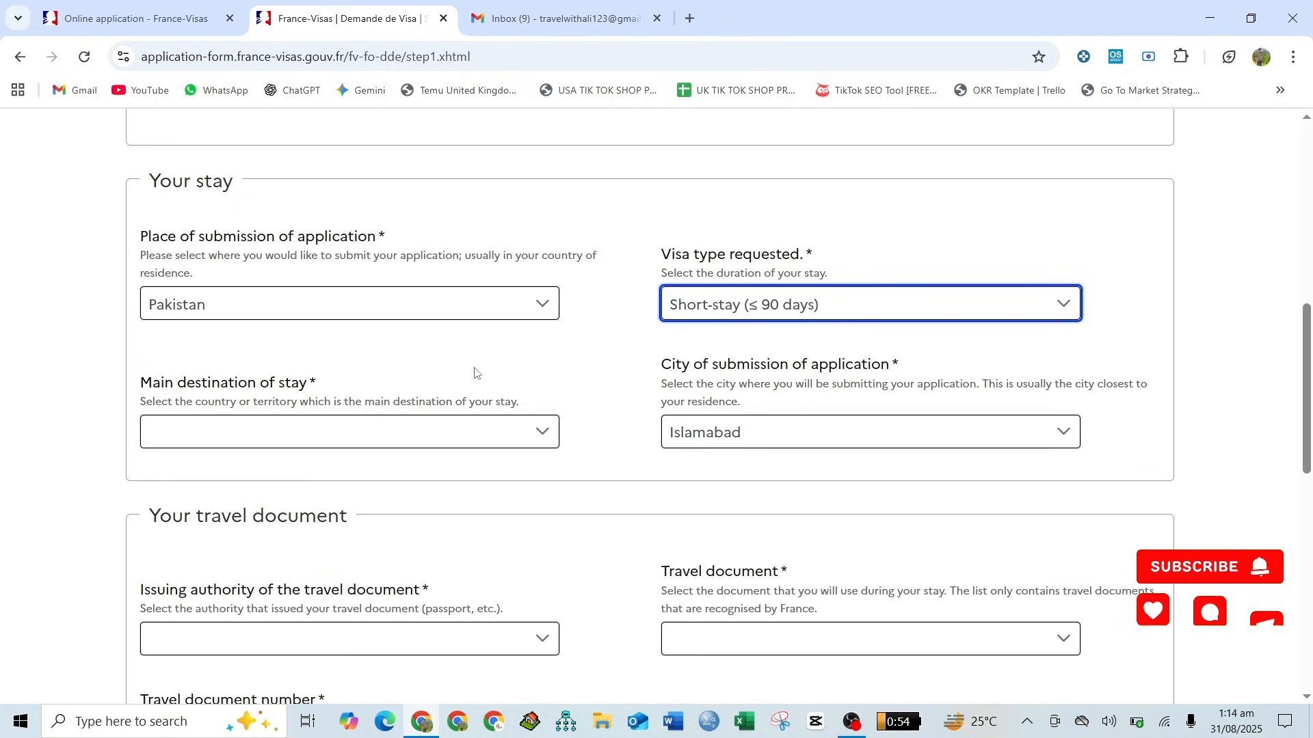
{"action": "scroll", "coordinate": [410, 365], "scroll_direction": "down", "scroll_amount": 1}
{"action": "scroll", "coordinate": [412, 365], "scroll_direction": "down", "scroll_amount": 1}
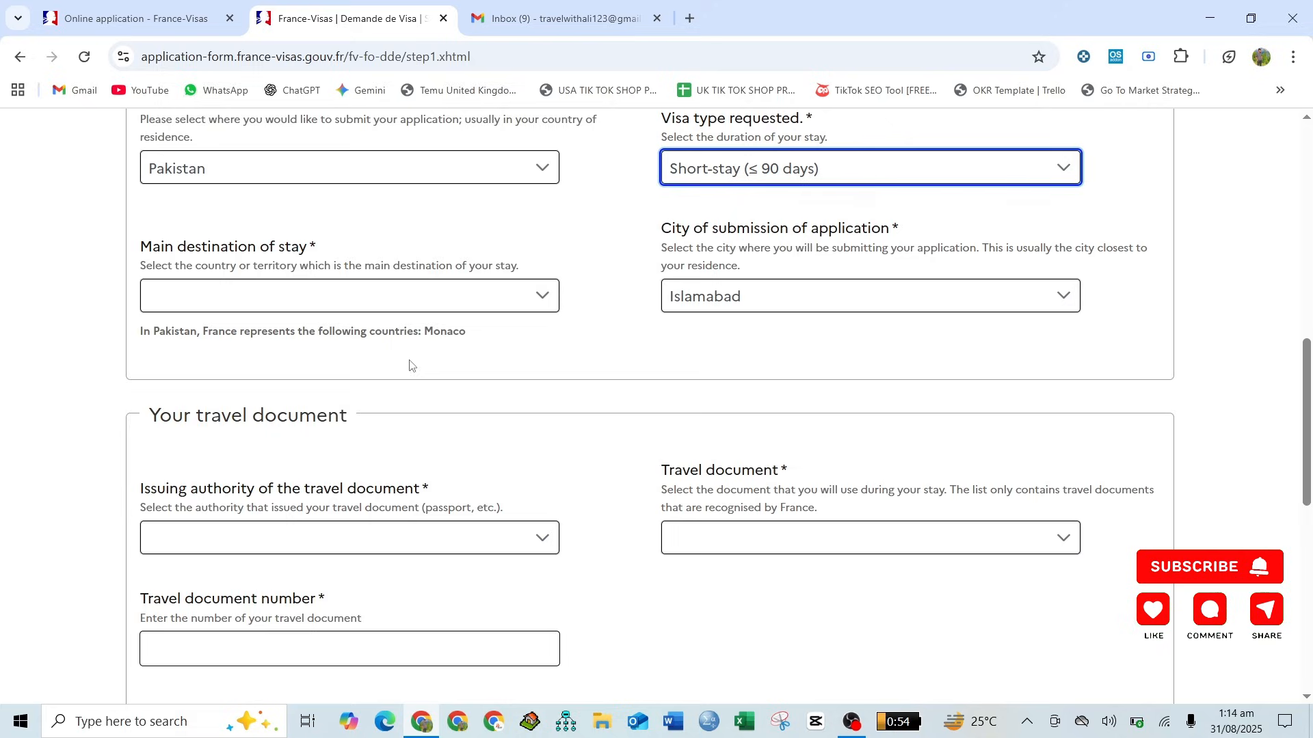
{"action": "left_click", "coordinate": [215, 299]}
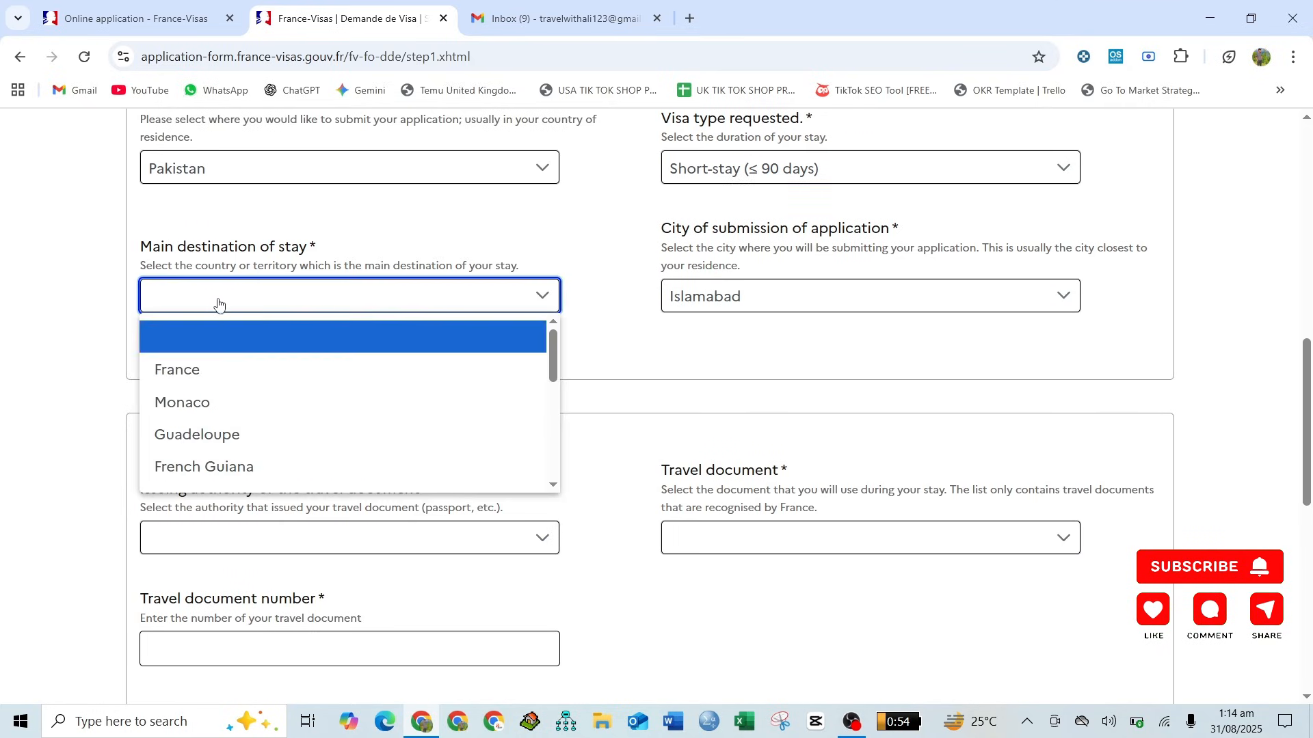
{"action": "left_click", "coordinate": [229, 376]}
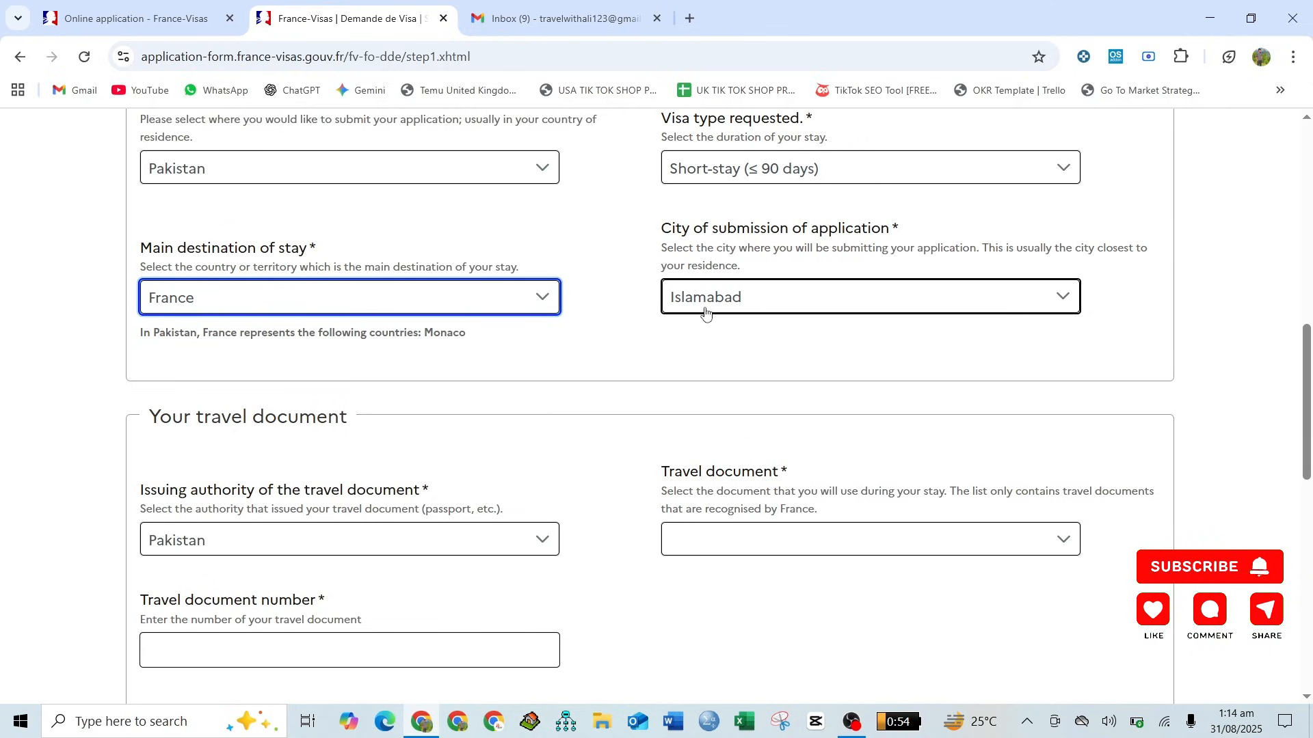
- Choose Ordinary passport as the travel document and enter the travel document number
{"action": "scroll", "coordinate": [600, 343], "scroll_direction": "down", "scroll_amount": 3}
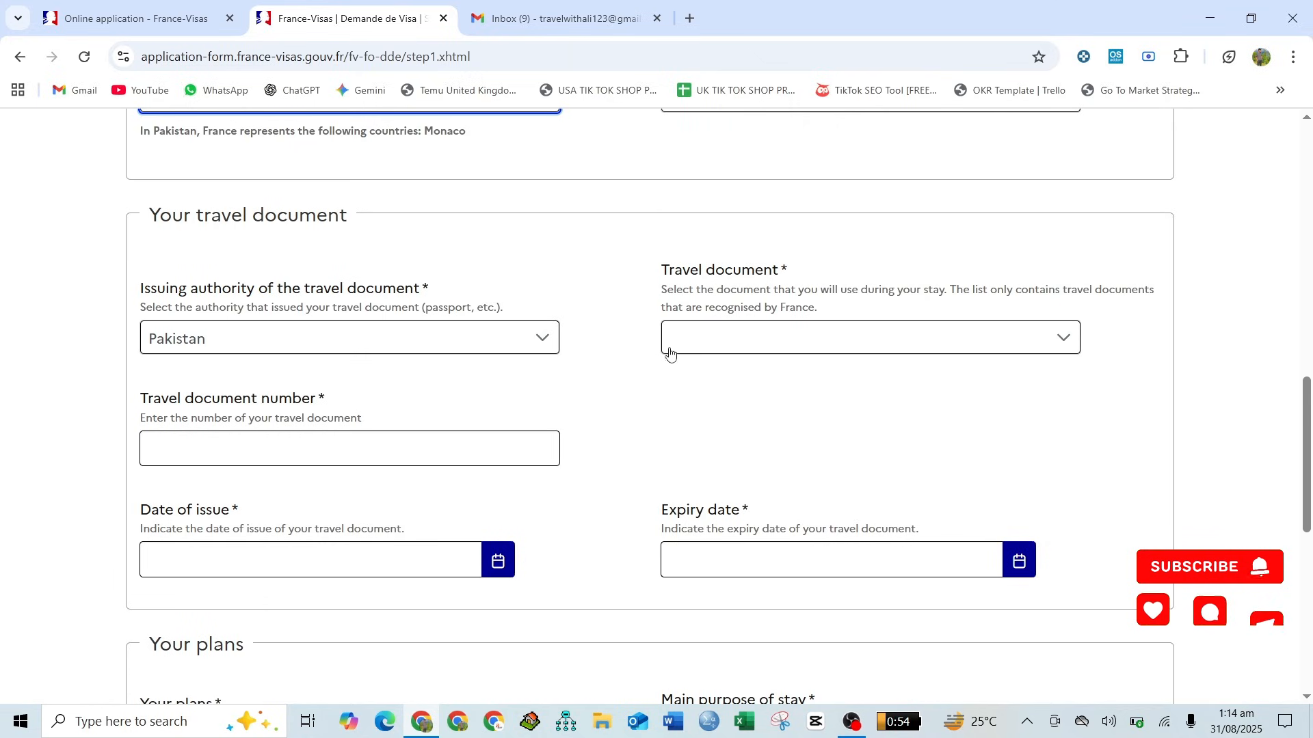
{"action": "left_click", "coordinate": [706, 350]}
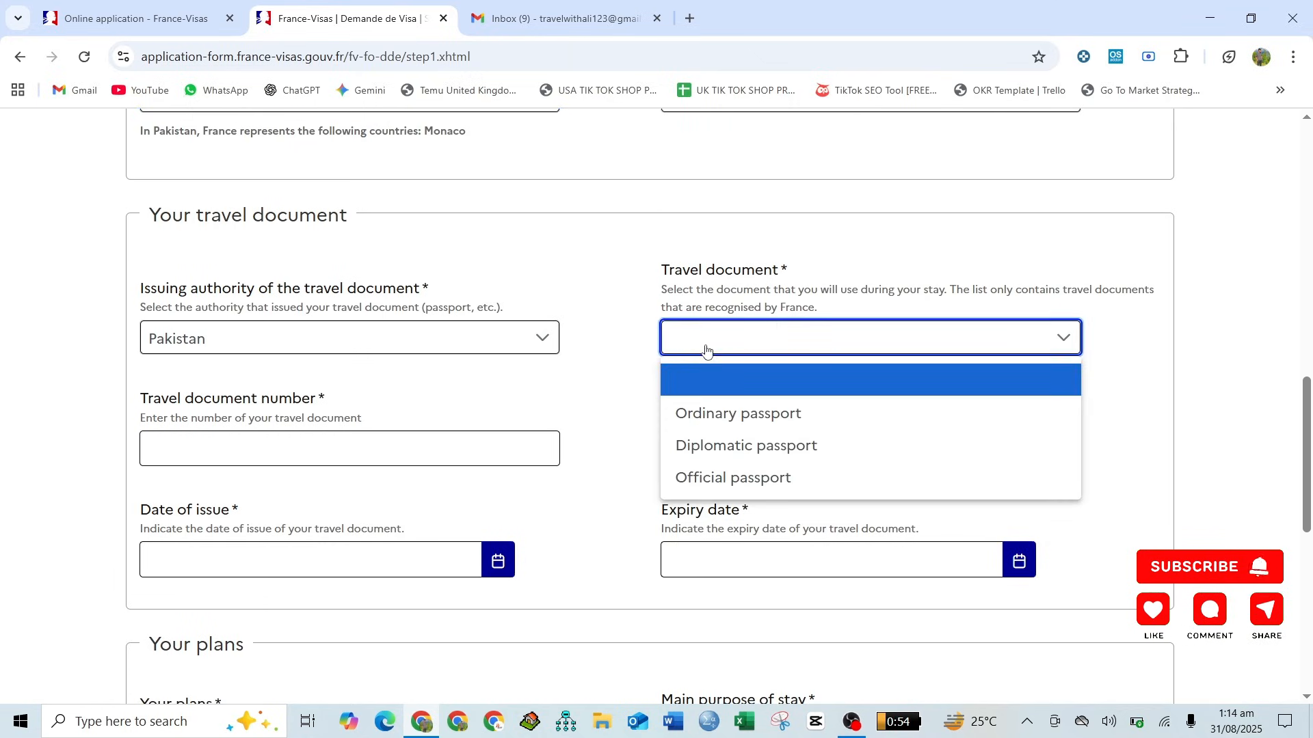
{"action": "left_click", "coordinate": [715, 415]}
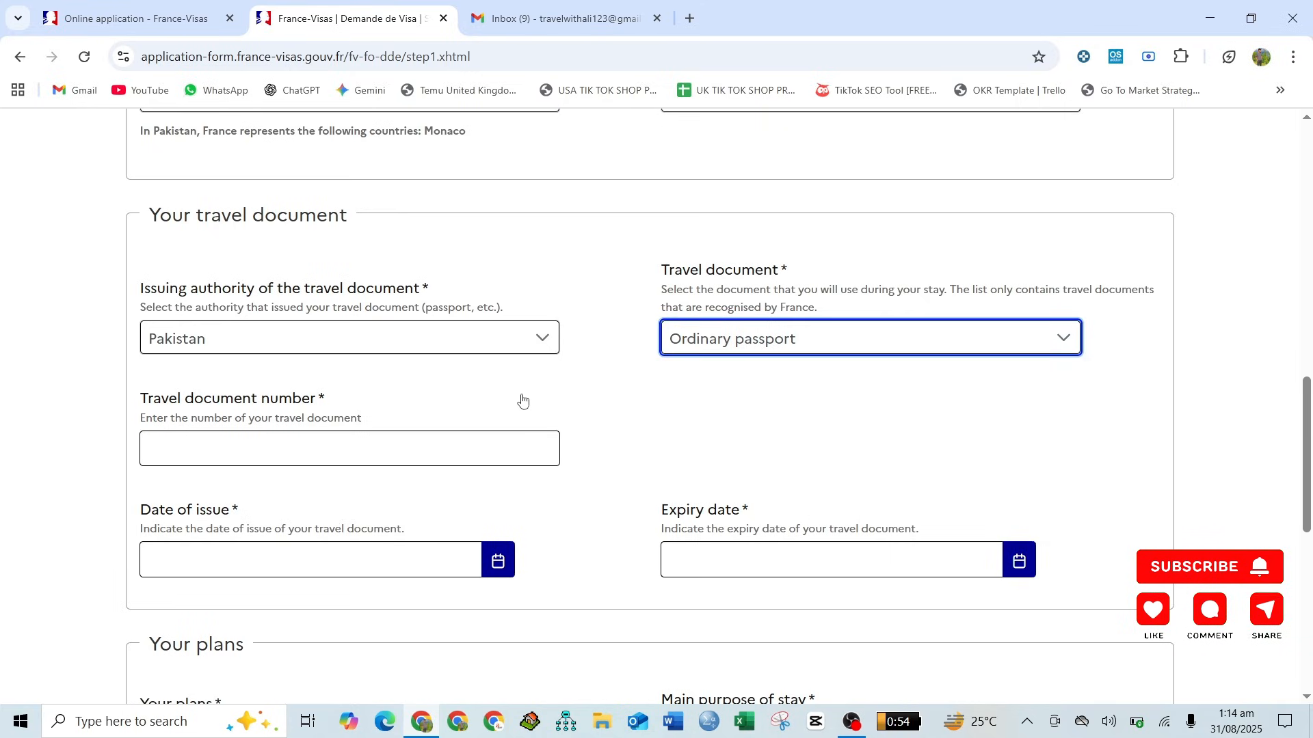
{"action": "scroll", "coordinate": [522, 400], "scroll_direction": "down", "scroll_amount": 2}
{"action": "left_click", "coordinate": [310, 328]}
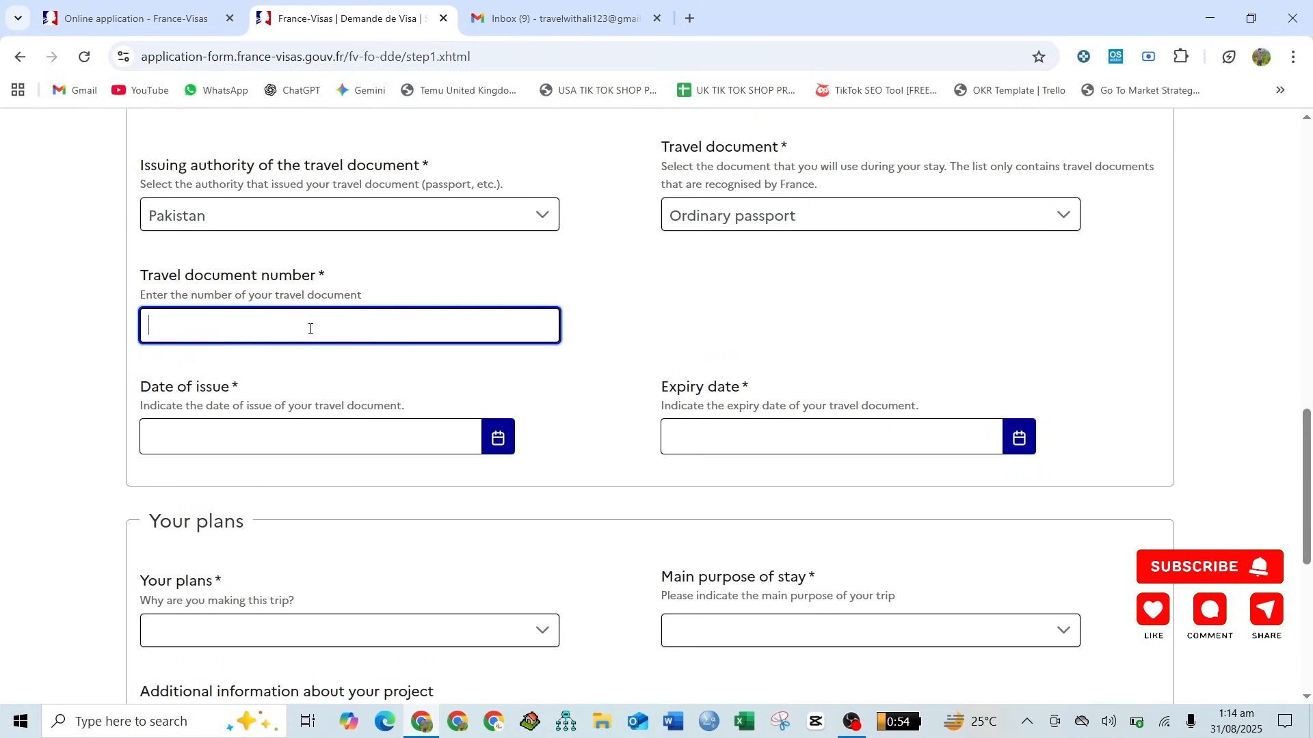
{"action": "scroll", "coordinate": [309, 329], "scroll_direction": "down", "scroll_amount": 1}
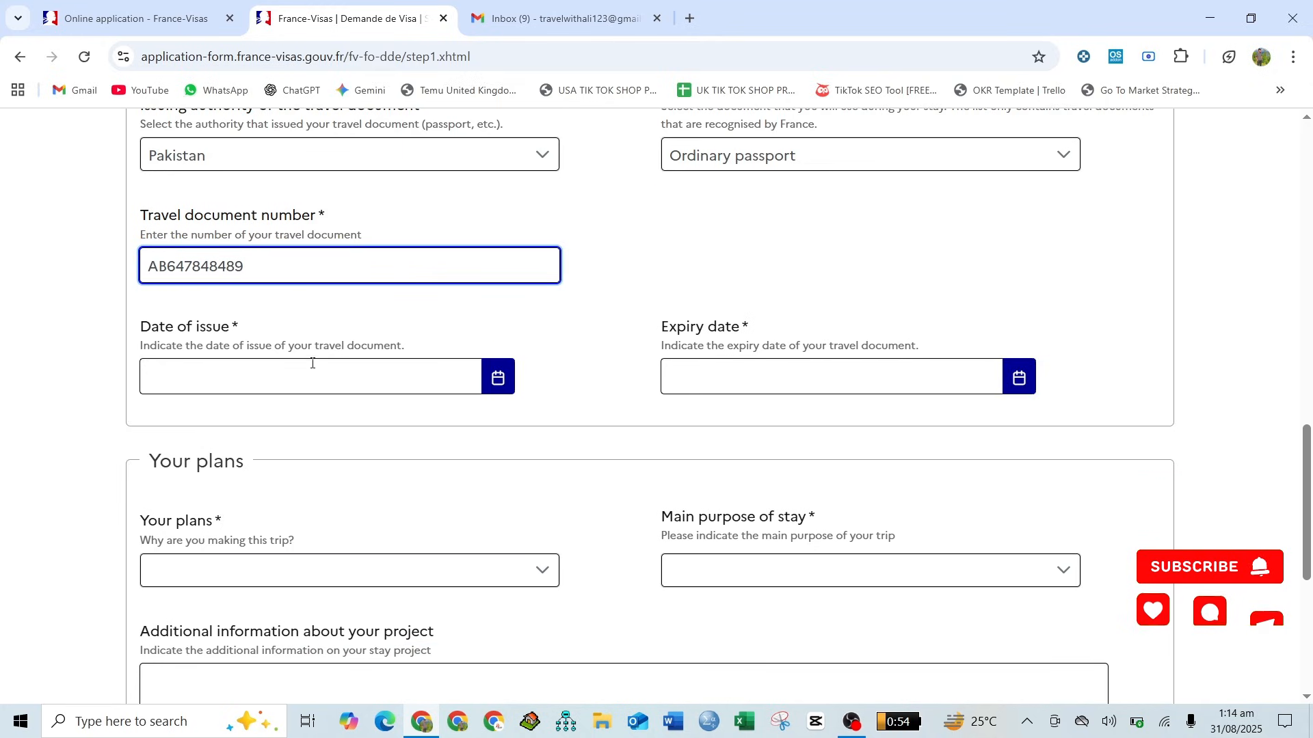
- Set the travel document's date of issue to 01/08/2025 and its expiry date to 01/08/2035
{"action": "left_click", "coordinate": [443, 360]}
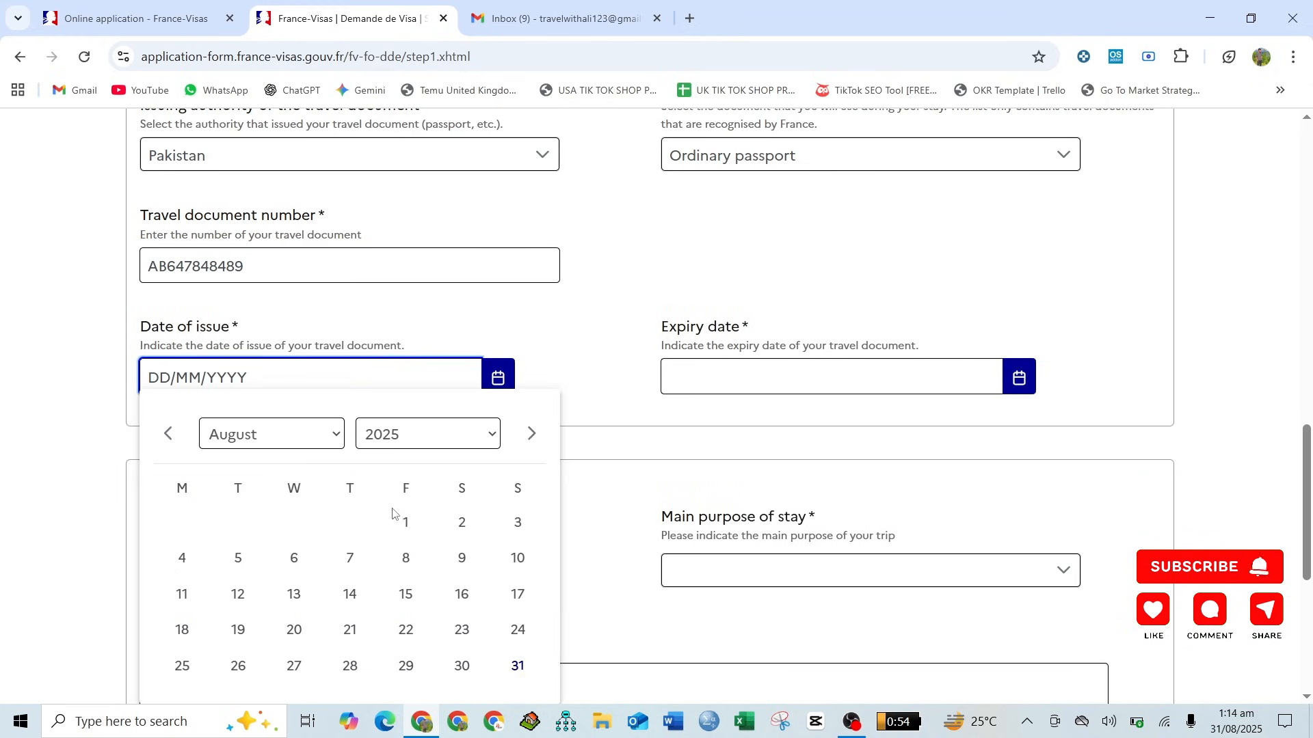
{"action": "left_click", "coordinate": [404, 522]}
{"action": "left_click", "coordinate": [1015, 384]}
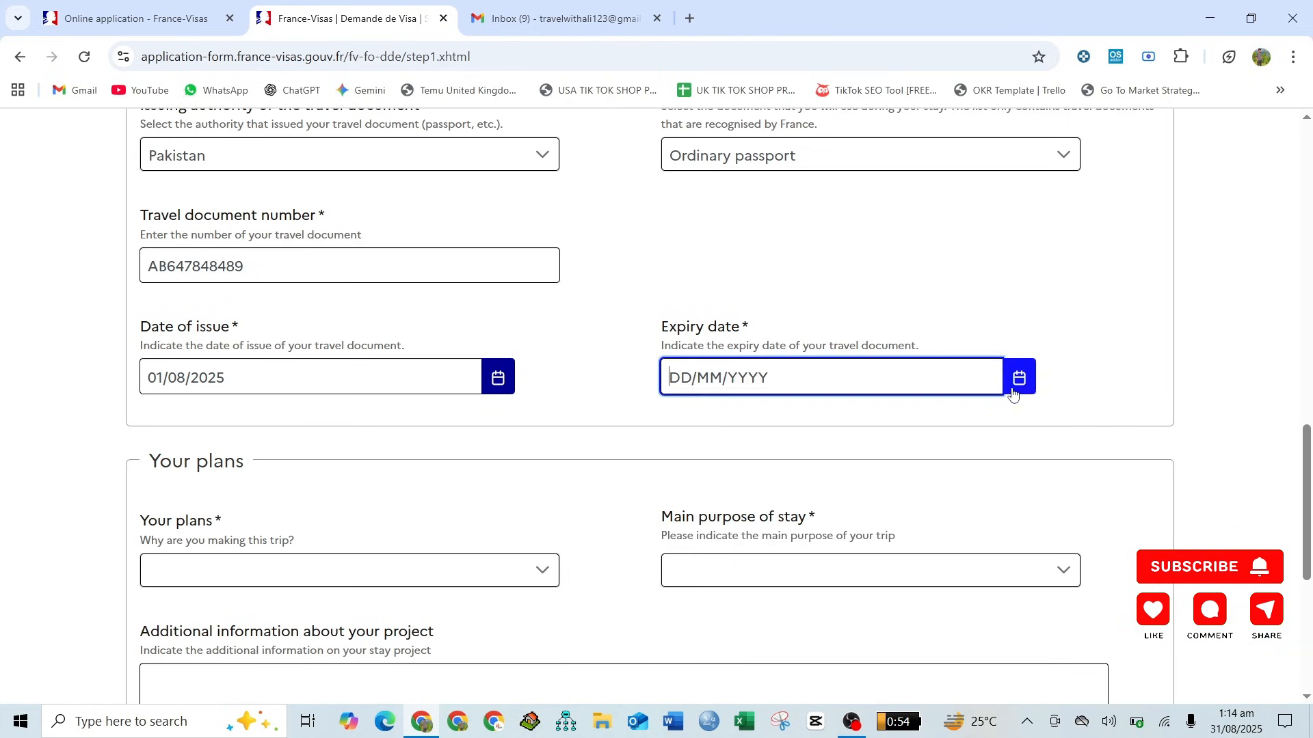
{"action": "left_click", "coordinate": [971, 441]}
{"action": "scroll", "coordinate": [949, 348], "scroll_direction": "down", "scroll_amount": 2}
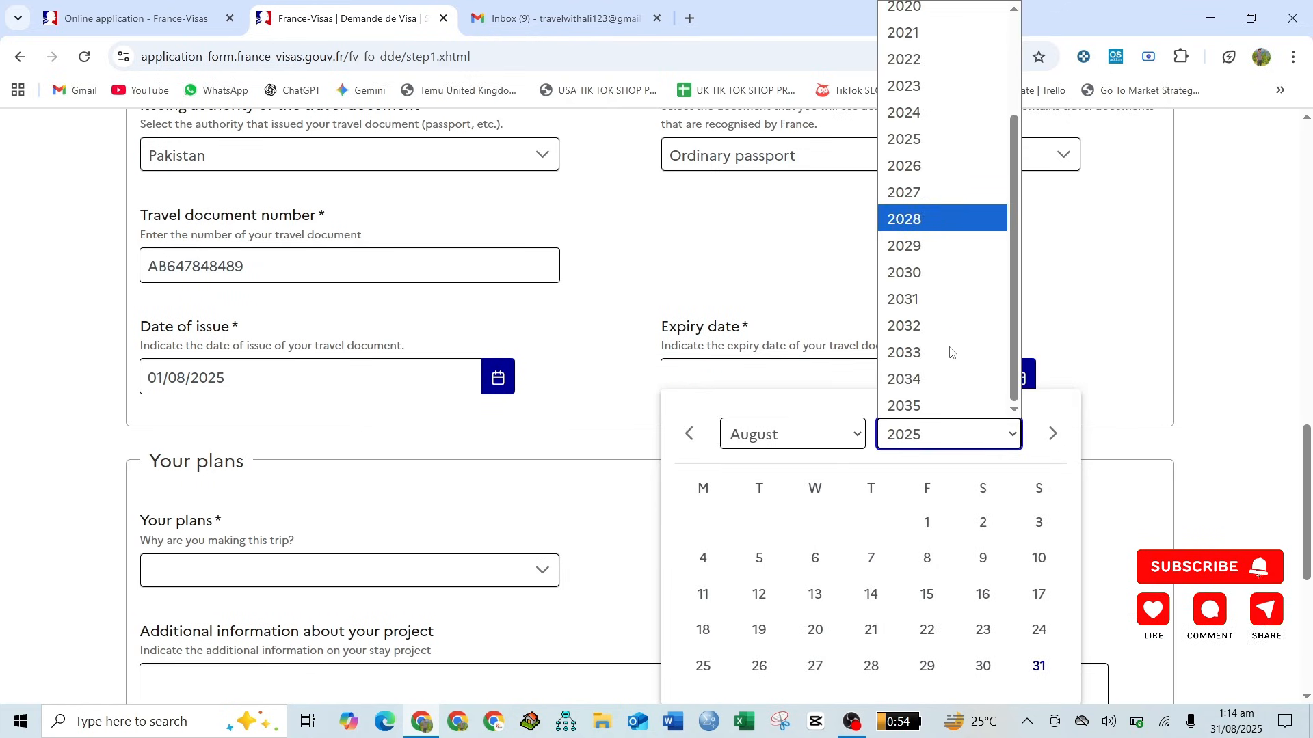
{"action": "left_click", "coordinate": [942, 413]}
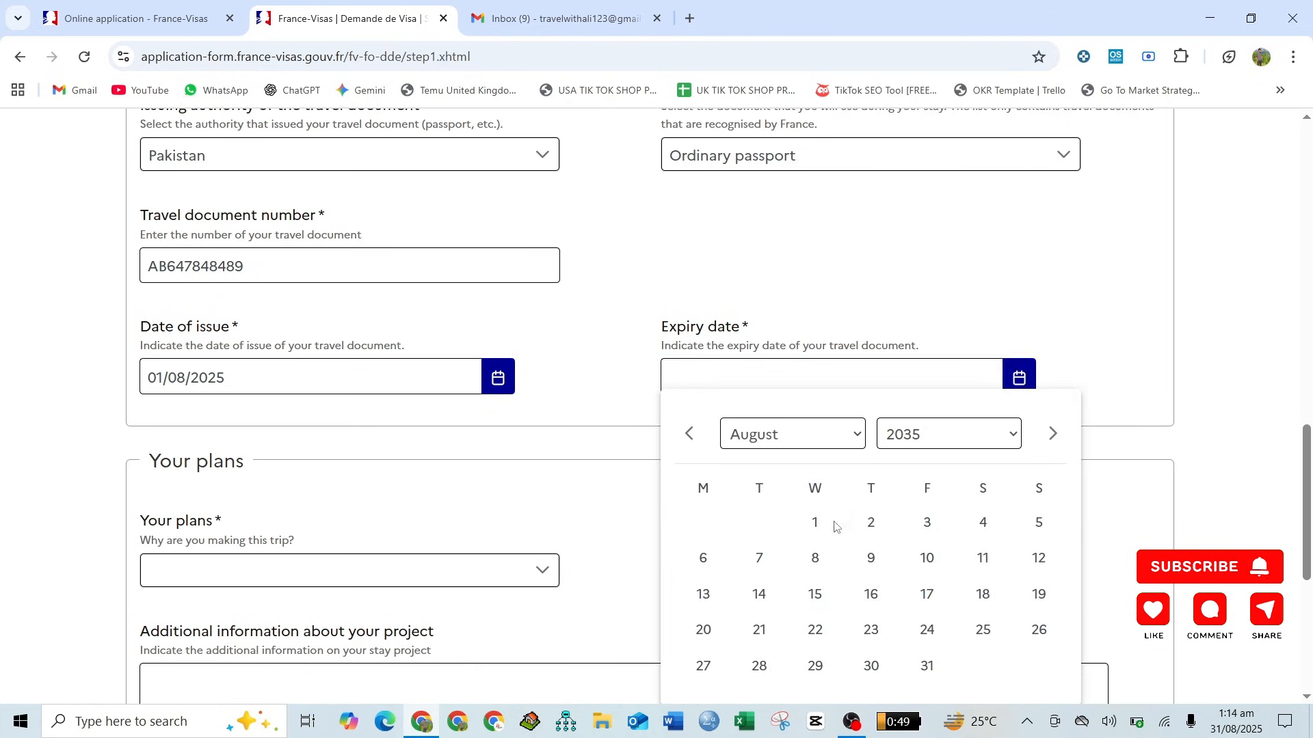
{"action": "left_click", "coordinate": [815, 523]}
- In Your plans, choose Tourism as the reason for the trip and Tourism / Private visit as the main purpose of stay
{"action": "scroll", "coordinate": [571, 365], "scroll_direction": "down", "scroll_amount": 4}
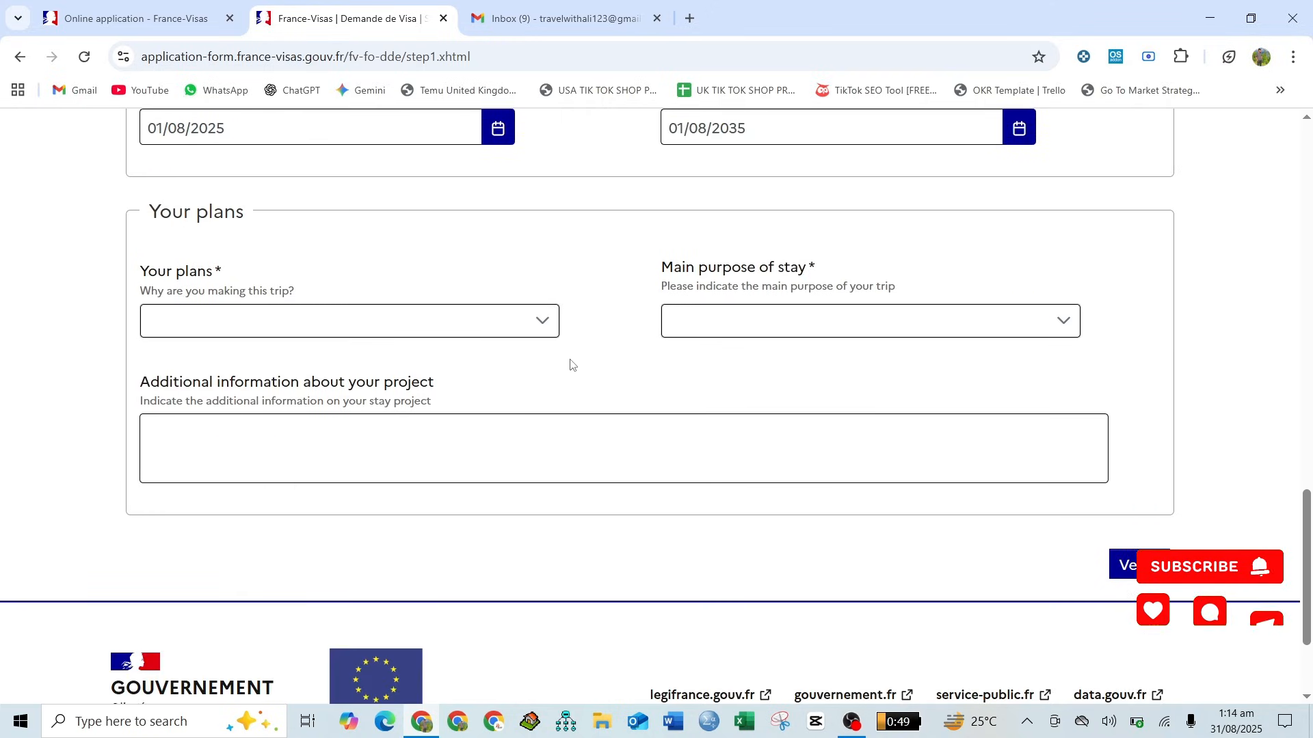
{"action": "left_click", "coordinate": [209, 325]}
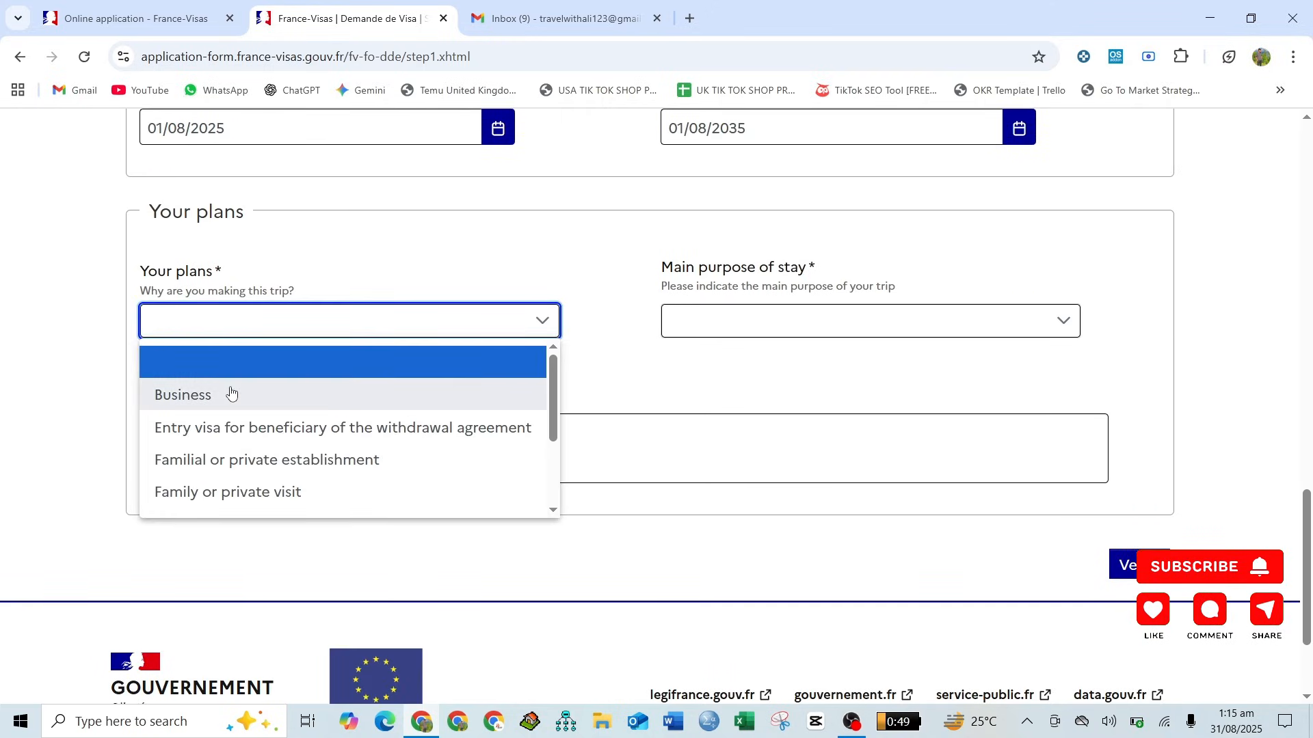
{"action": "scroll", "coordinate": [230, 390], "scroll_direction": "down", "scroll_amount": 1}
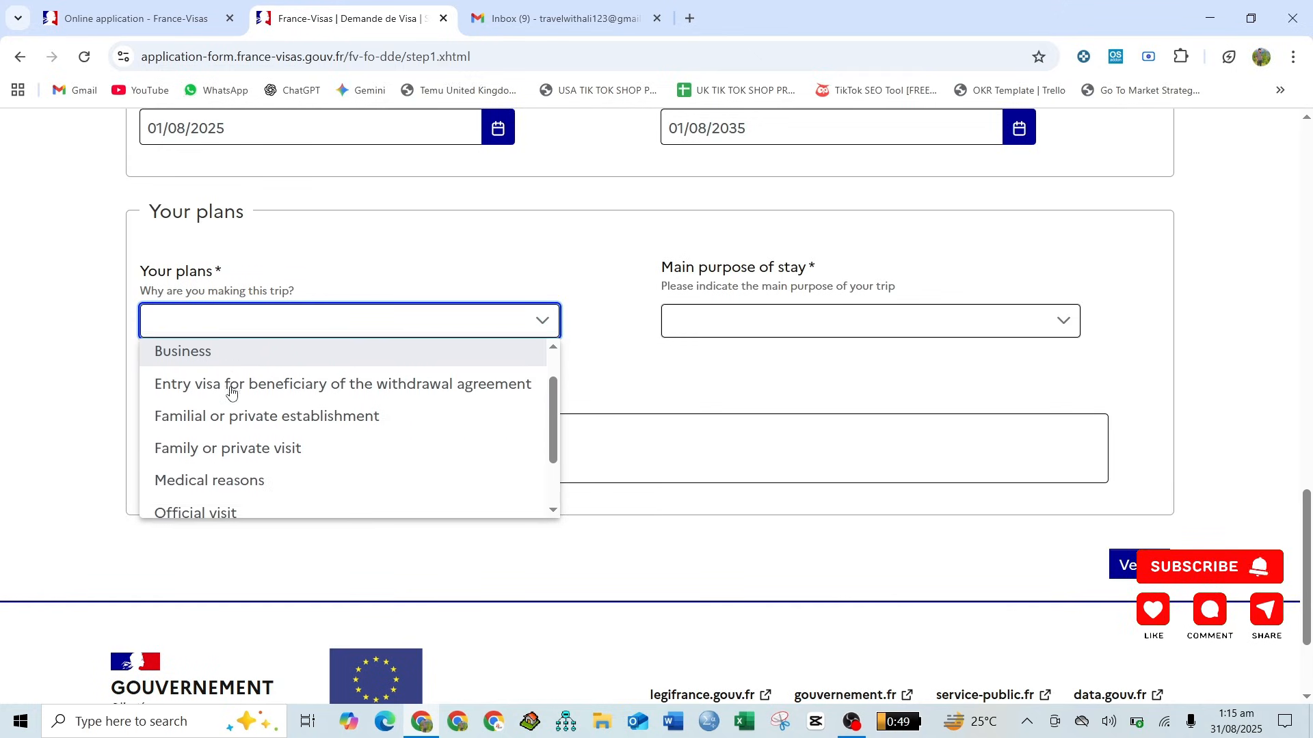
{"action": "scroll", "coordinate": [231, 391], "scroll_direction": "down", "scroll_amount": 1}
{"action": "scroll", "coordinate": [230, 390], "scroll_direction": "down", "scroll_amount": 1}
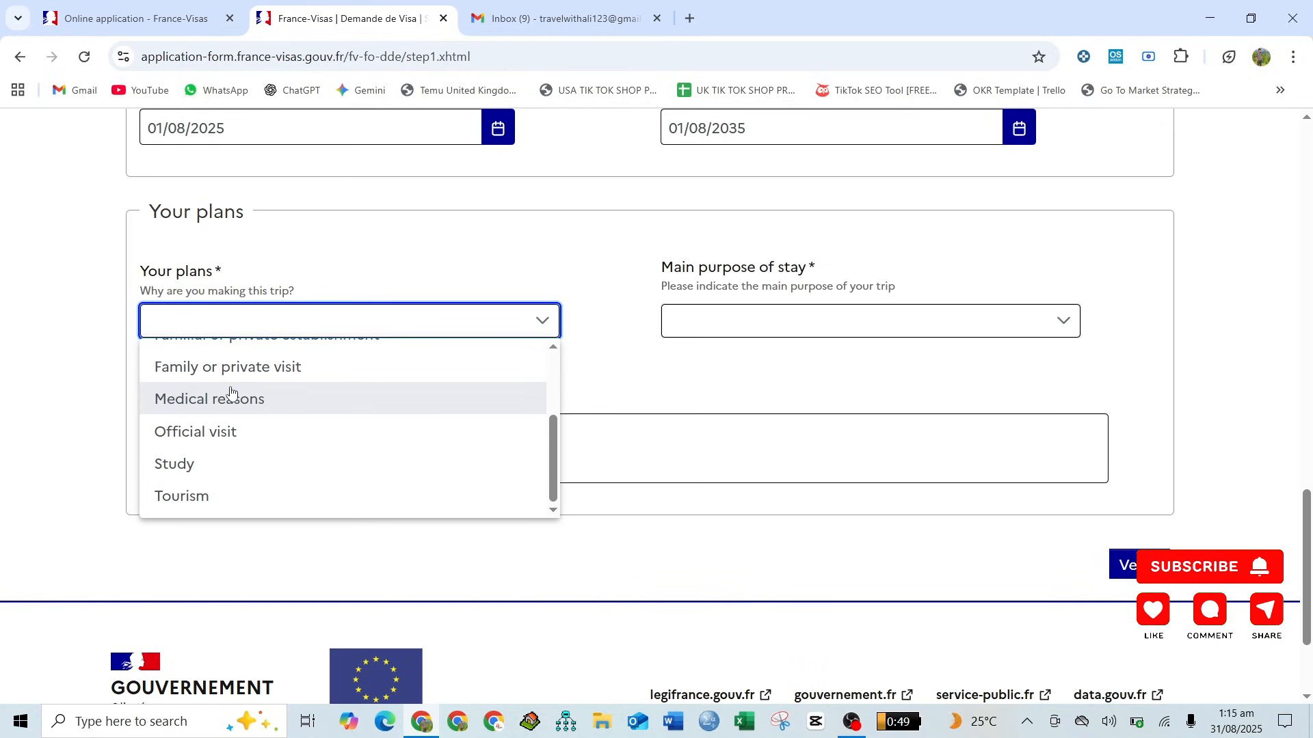
{"action": "left_click", "coordinate": [228, 498]}
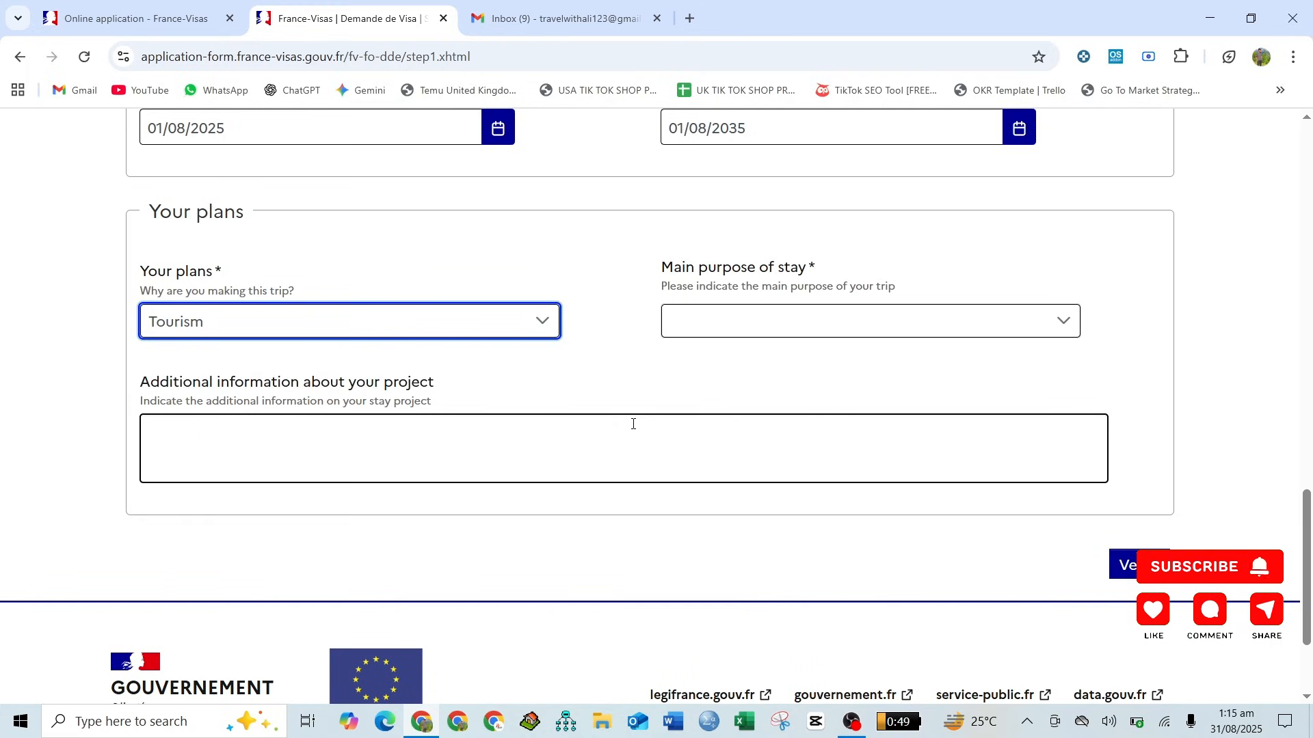
{"action": "left_click", "coordinate": [780, 331]}
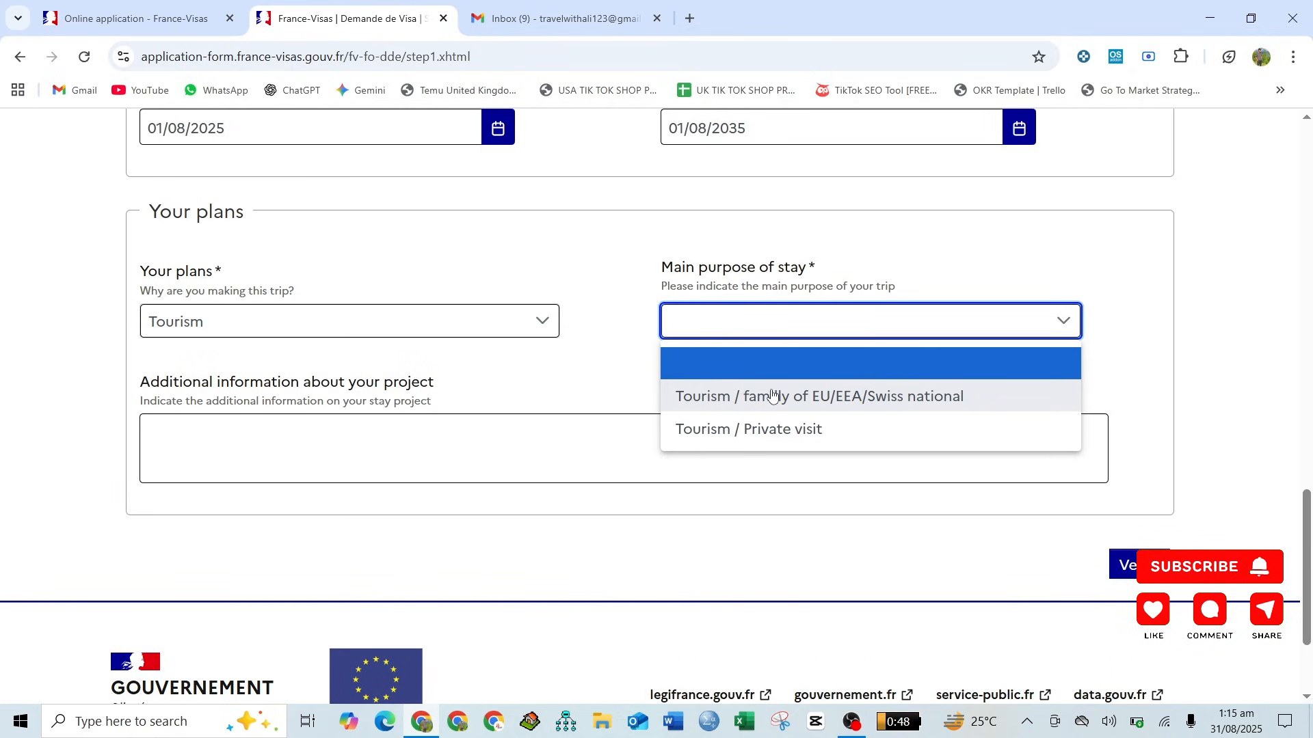
{"action": "left_click", "coordinate": [777, 443]}
- Enter ABC as the additional information about the project and verify the plans form
{"action": "scroll", "coordinate": [591, 424], "scroll_direction": "down", "scroll_amount": 1}
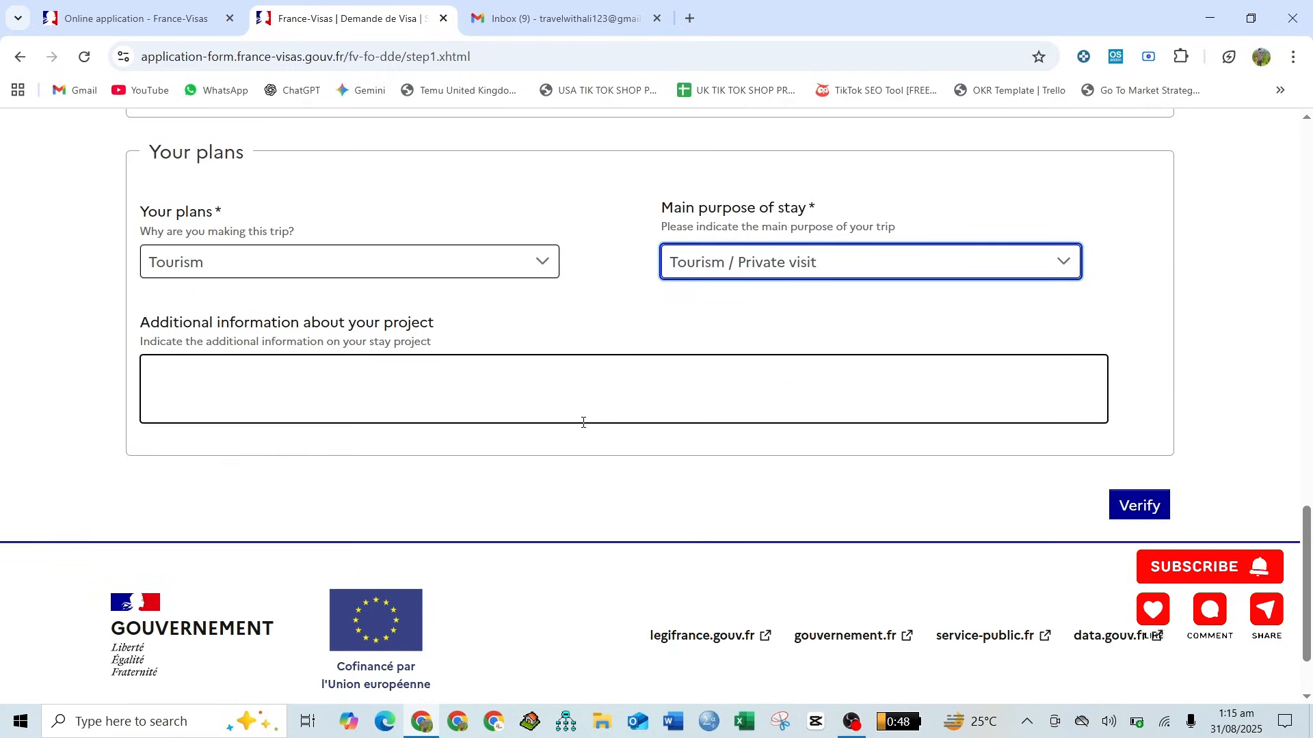
{"action": "left_click", "coordinate": [580, 410]}
{"action": "type", "text": "ABC"}
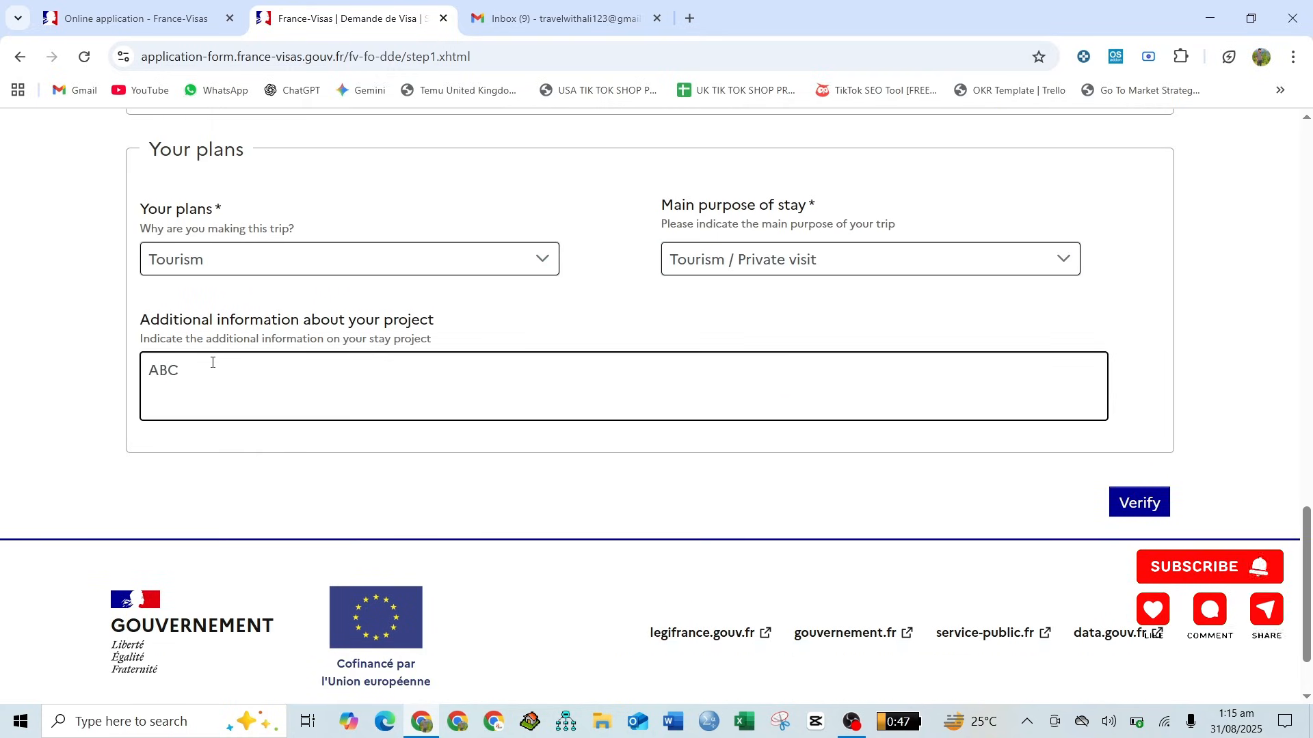
{"action": "left_click", "coordinate": [939, 532]}
{"action": "left_click", "coordinate": [1162, 505]}
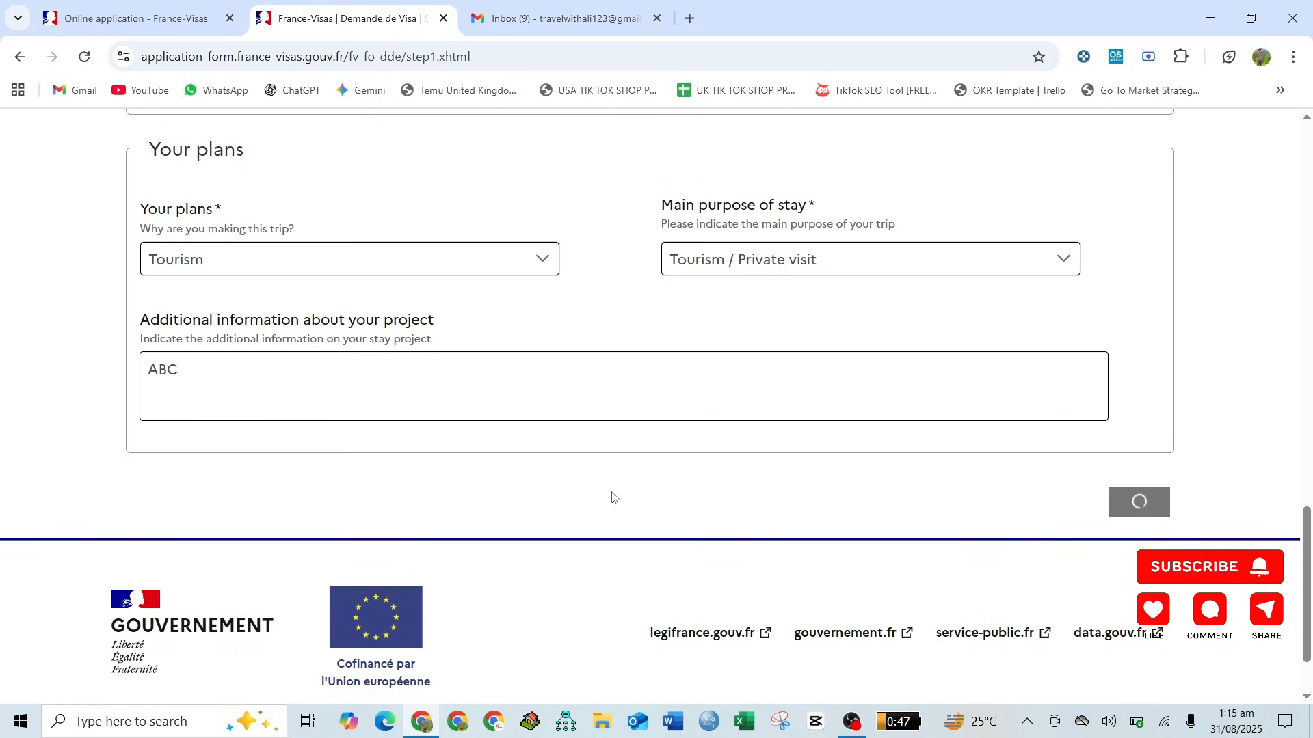
- Proceed past the visa requirement information and confirm the entered travel document number to continue to the Your information form
{"action": "scroll", "coordinate": [612, 498], "scroll_direction": "down", "scroll_amount": 5}
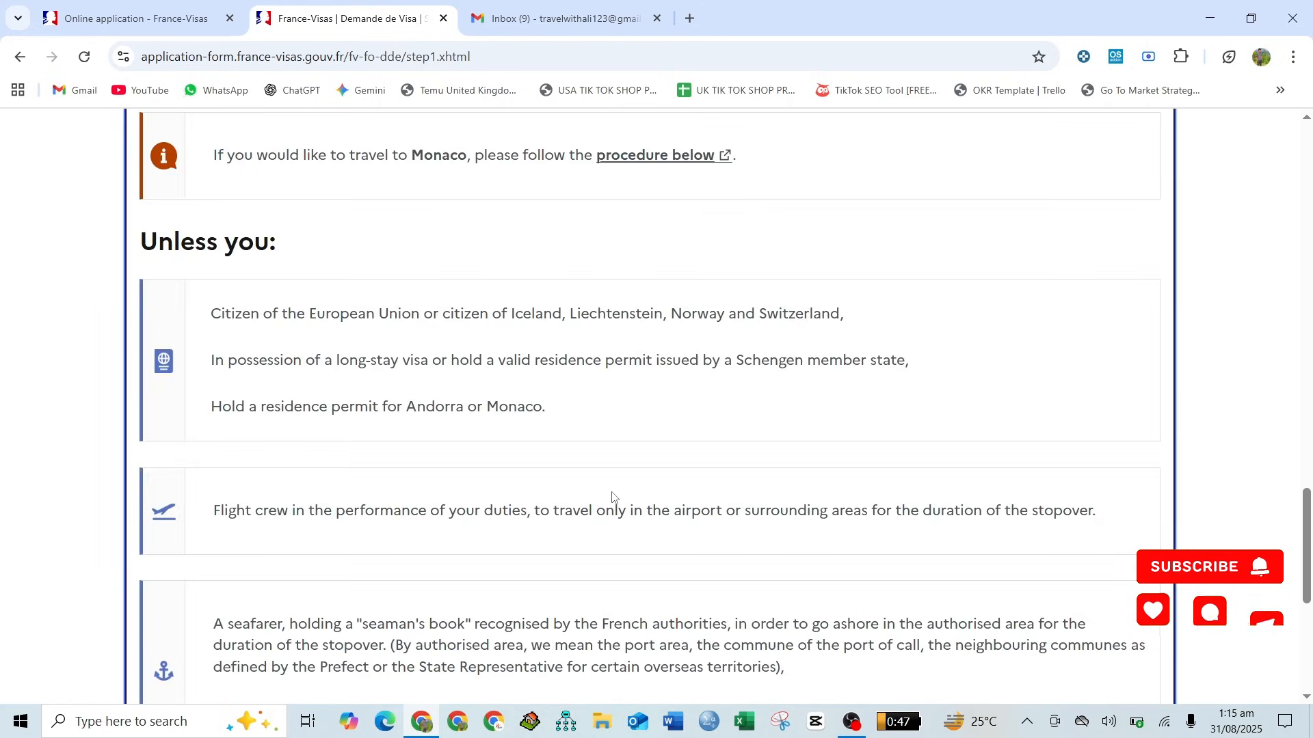
{"action": "scroll", "coordinate": [612, 498], "scroll_direction": "down", "scroll_amount": 5}
{"action": "scroll", "coordinate": [612, 498], "scroll_direction": "up", "scroll_amount": 2}
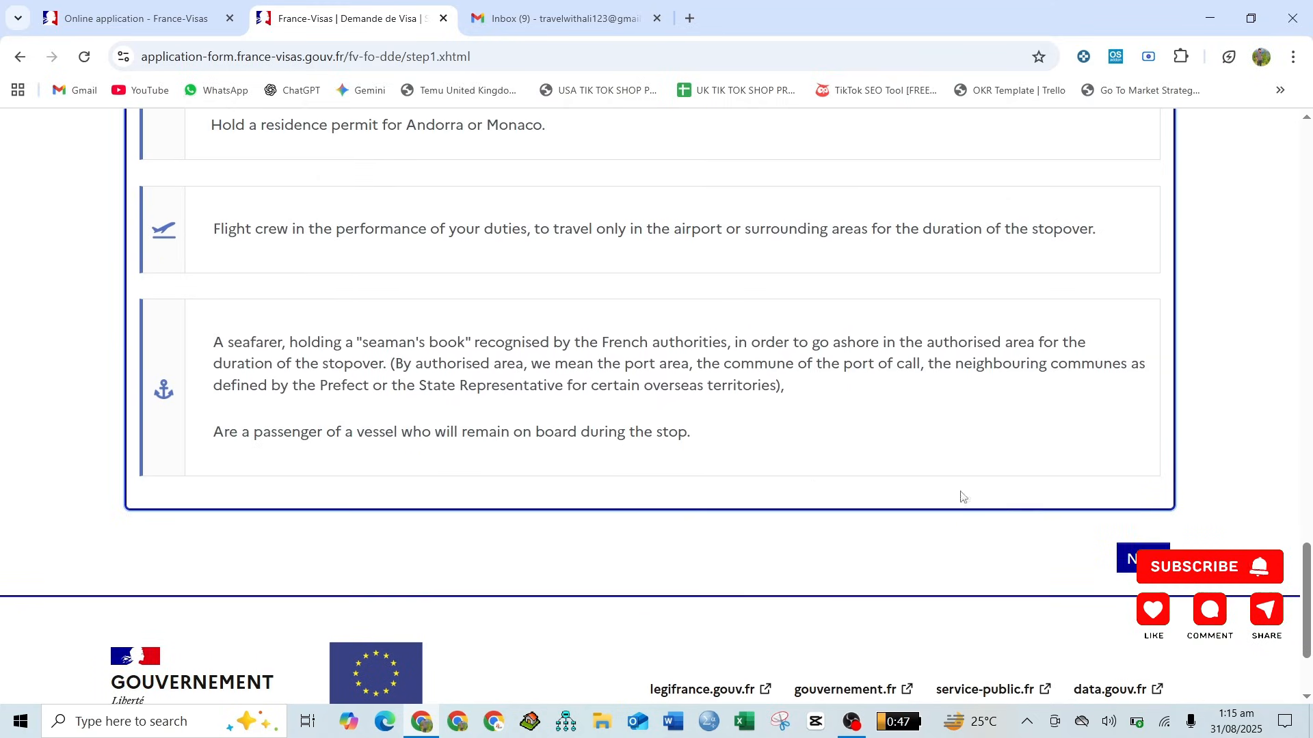
{"action": "left_click", "coordinate": [1127, 548]}
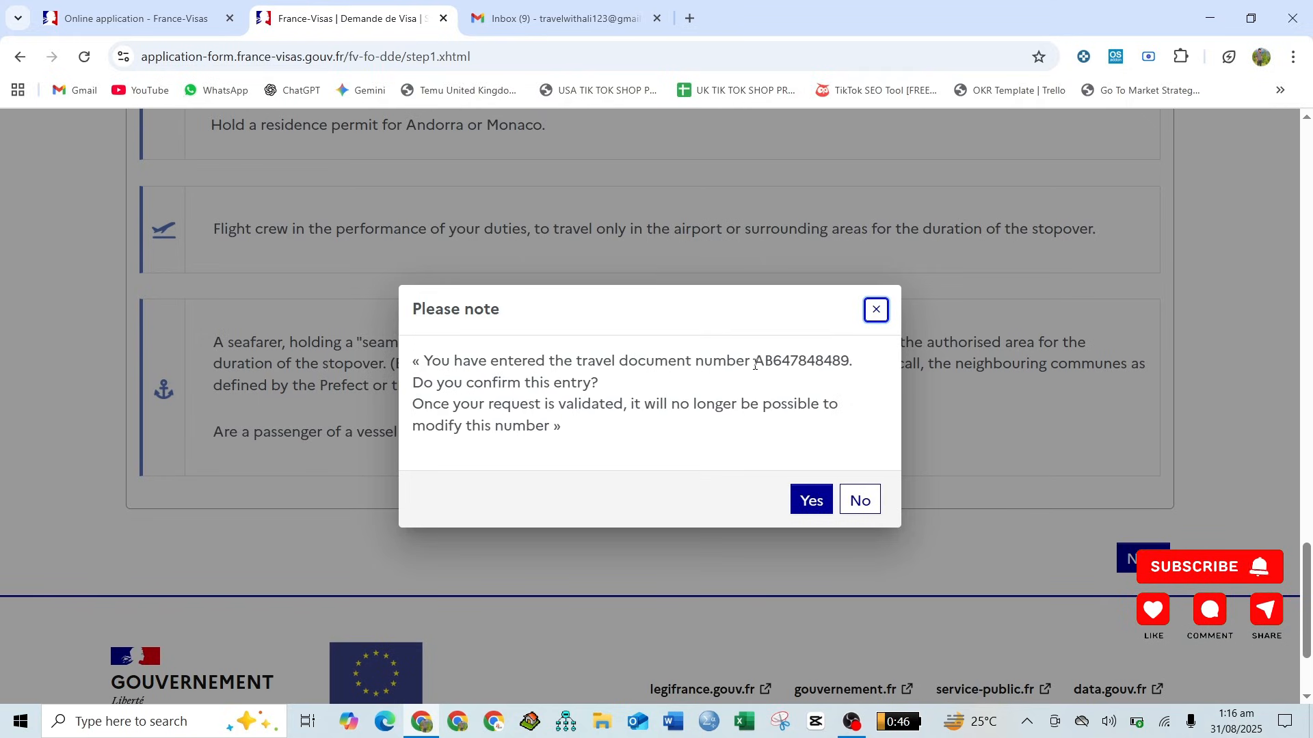
{"action": "left_click", "coordinate": [801, 499]}
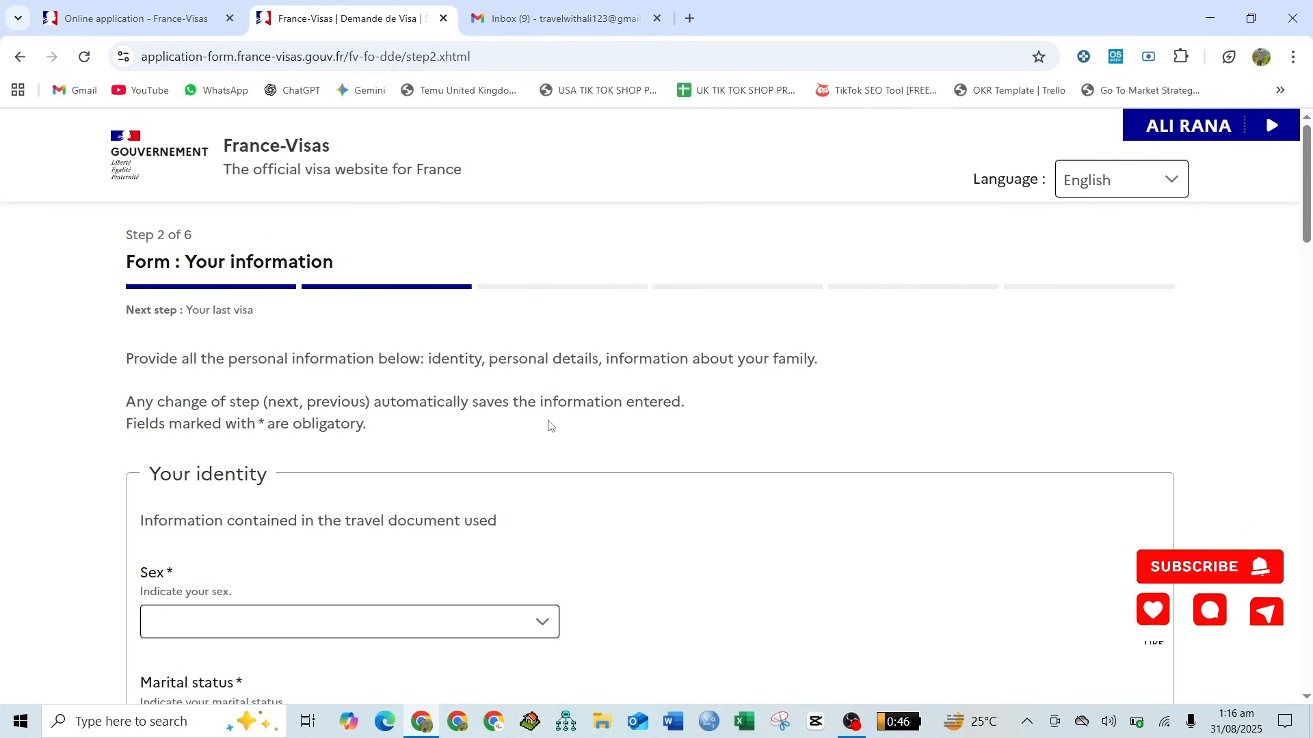
- In Your identity, set the sex to Male and the marital status to Single
{"action": "scroll", "coordinate": [549, 426], "scroll_direction": "down", "scroll_amount": 4}
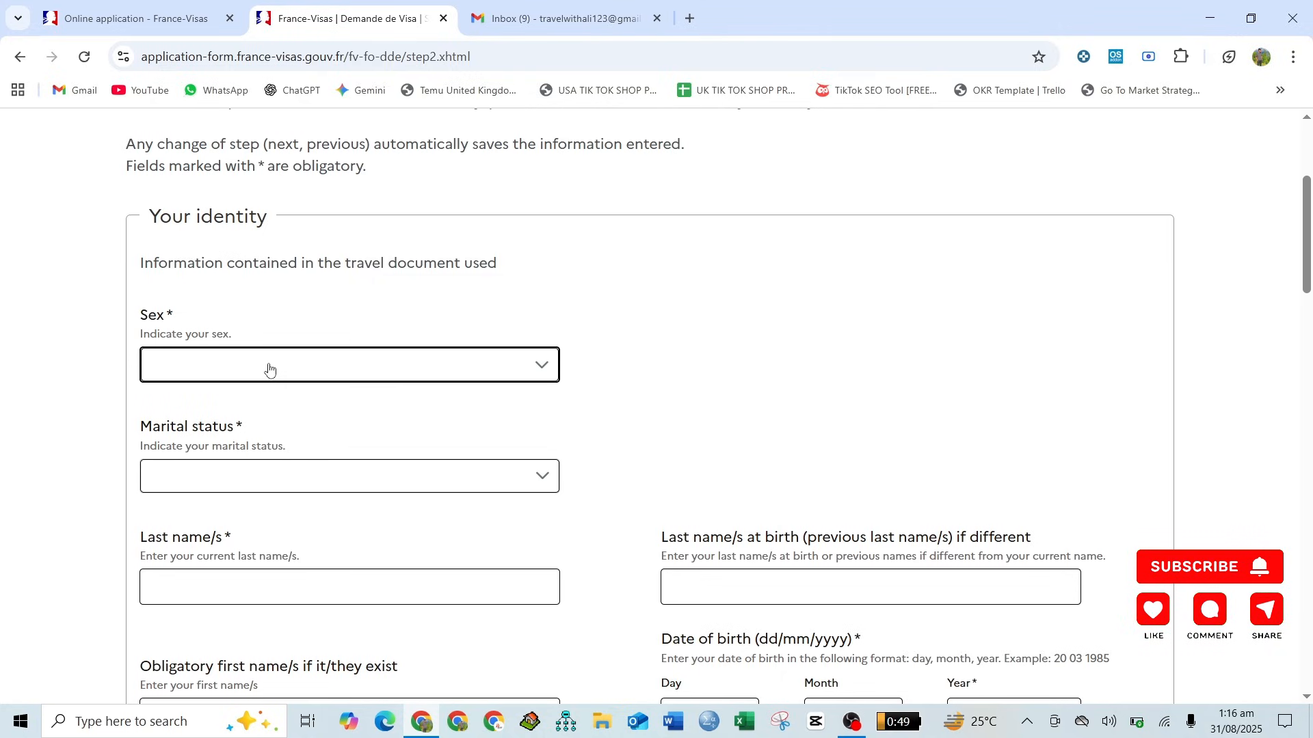
{"action": "left_click", "coordinate": [268, 370]}
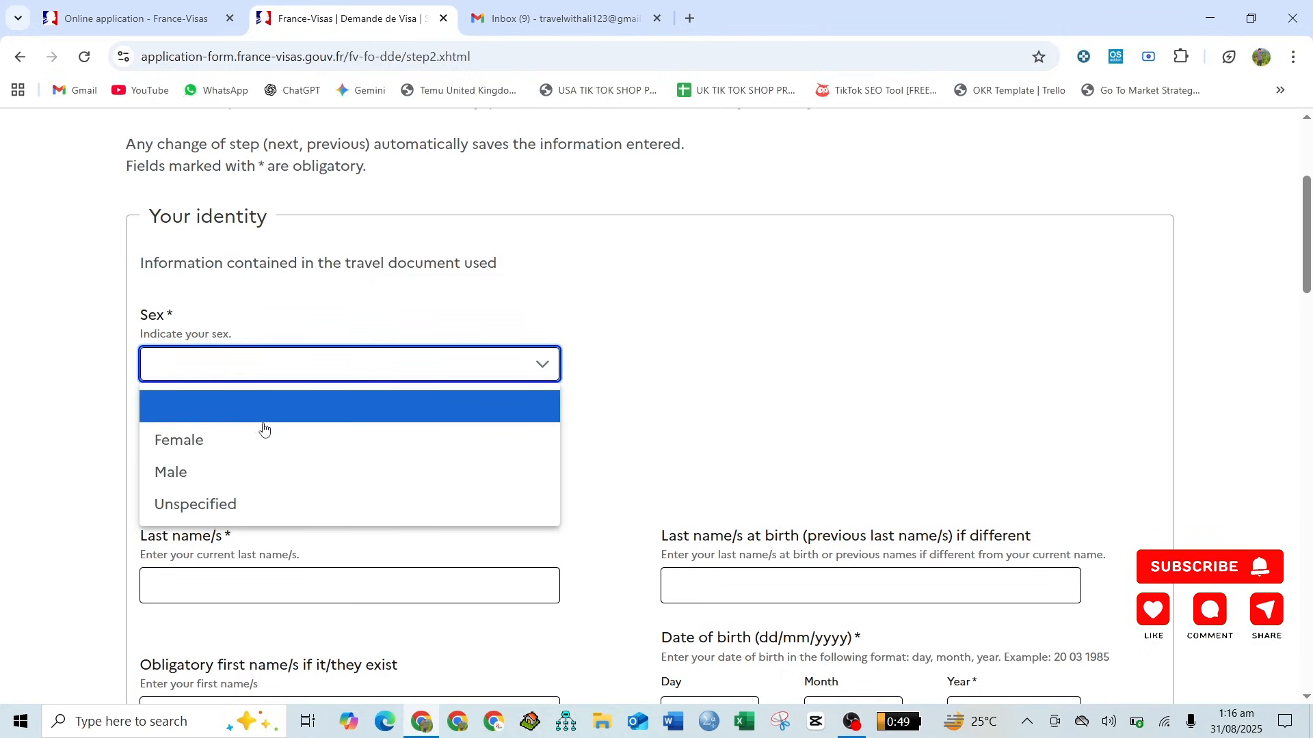
{"action": "left_click", "coordinate": [224, 474]}
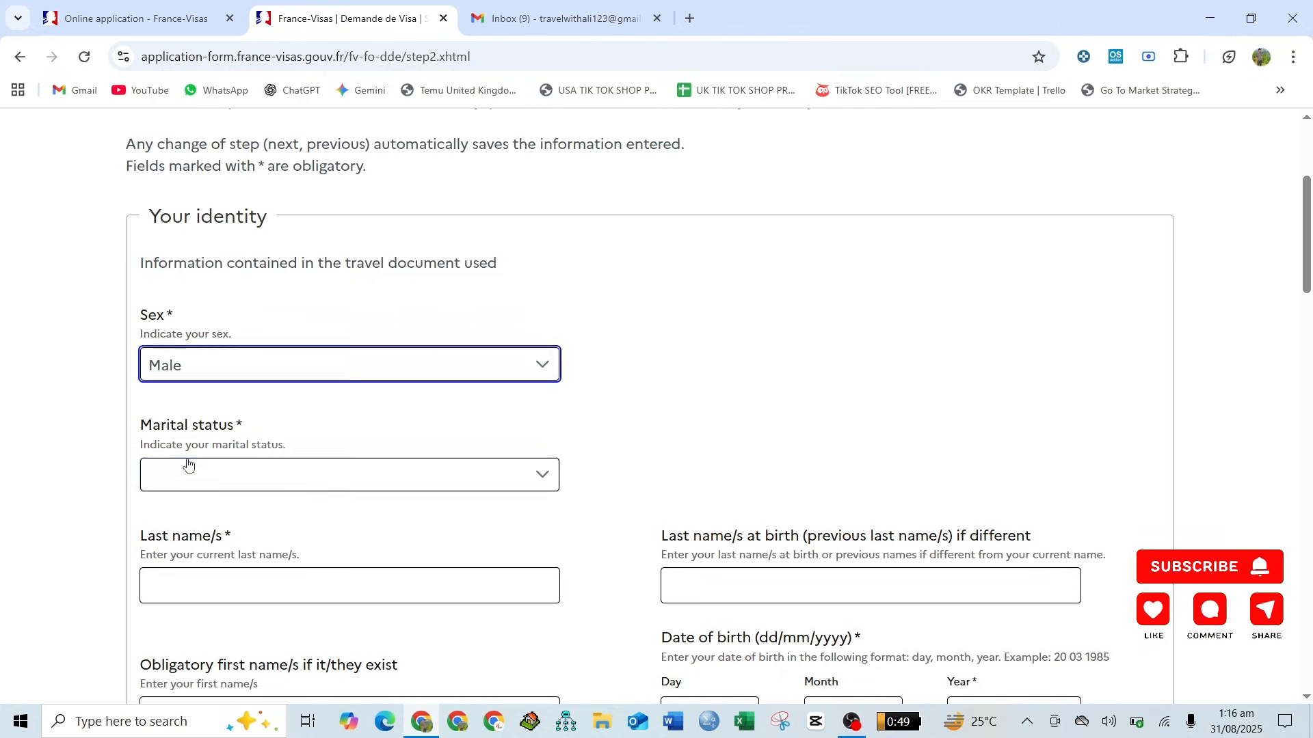
{"action": "scroll", "coordinate": [137, 421], "scroll_direction": "down", "scroll_amount": 3}
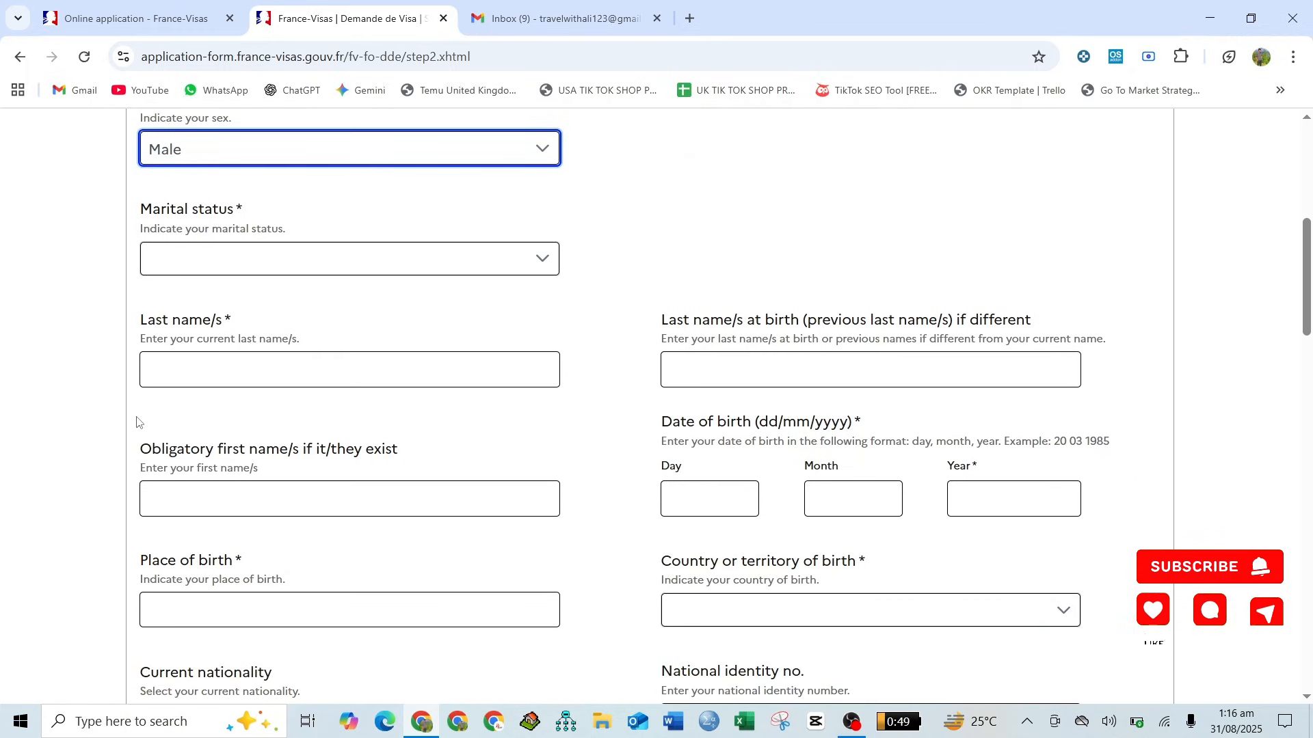
{"action": "scroll", "coordinate": [136, 421], "scroll_direction": "up", "scroll_amount": 2}
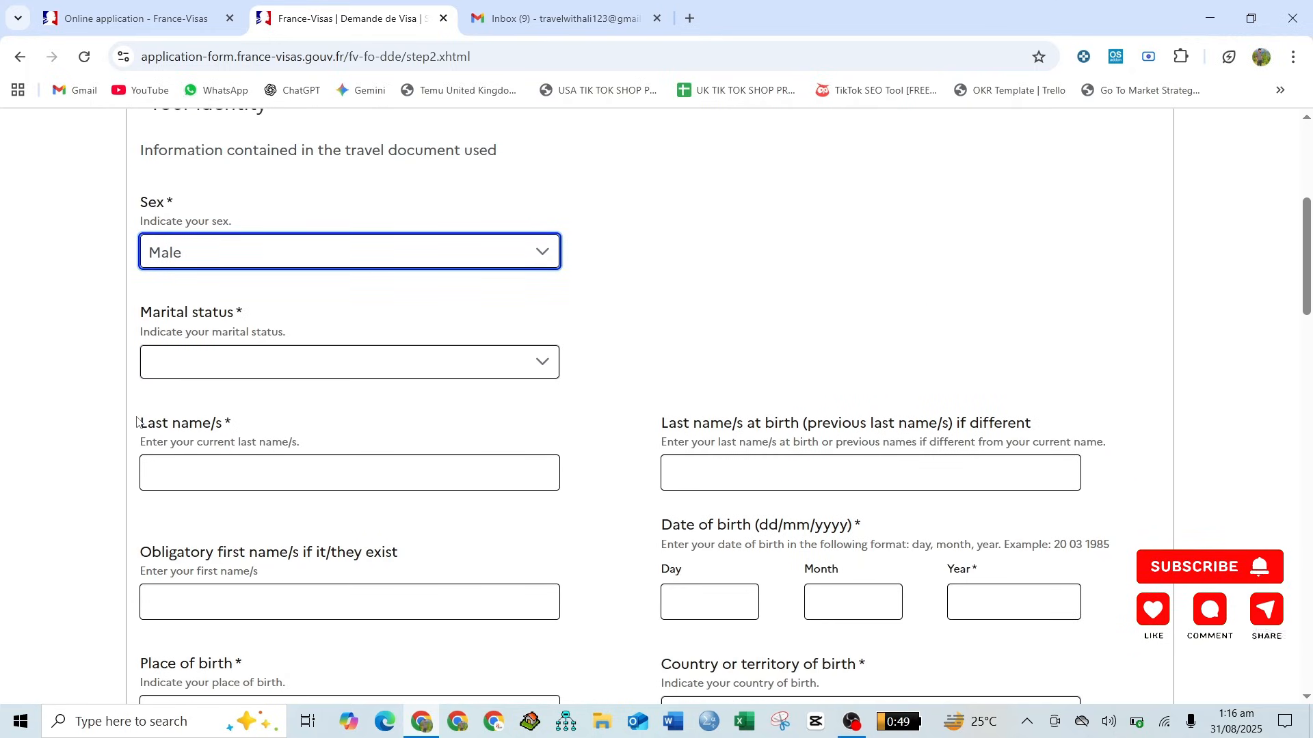
{"action": "left_click", "coordinate": [294, 362]}
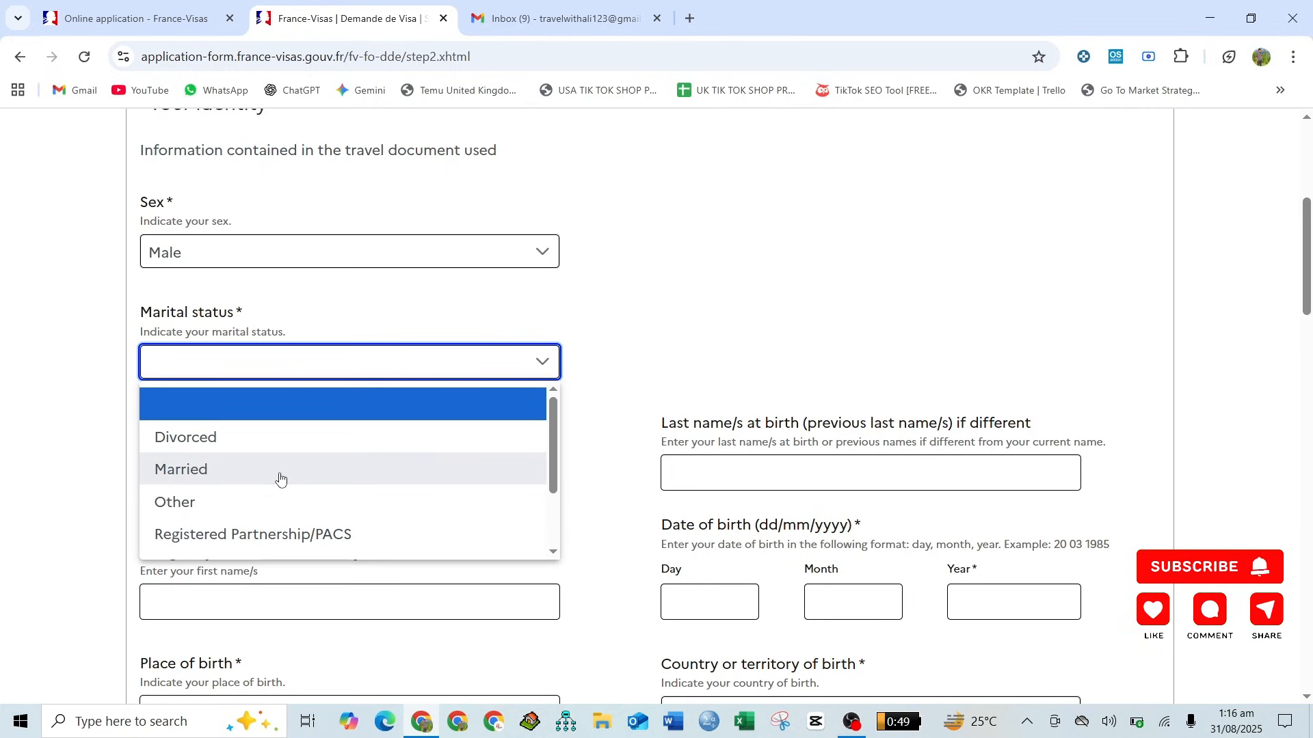
{"action": "scroll", "coordinate": [280, 479], "scroll_direction": "down", "scroll_amount": 3}
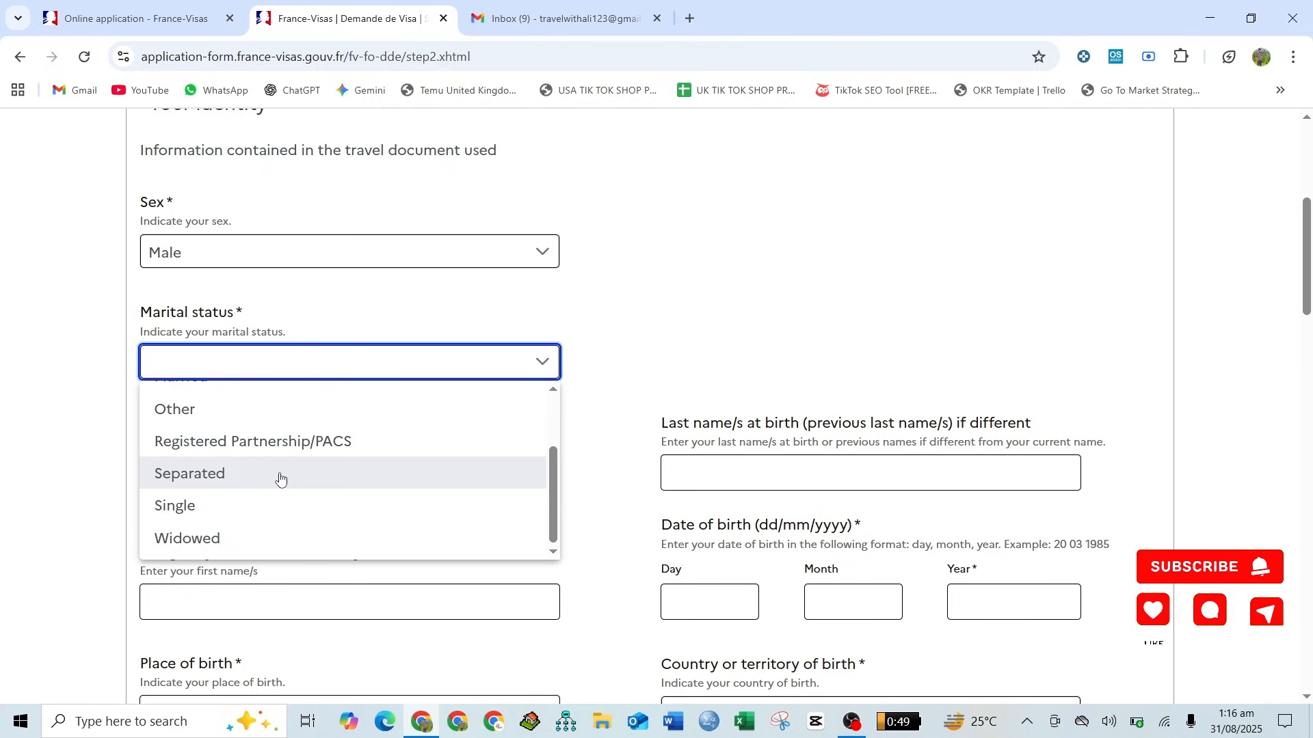
{"action": "left_click", "coordinate": [157, 506]}
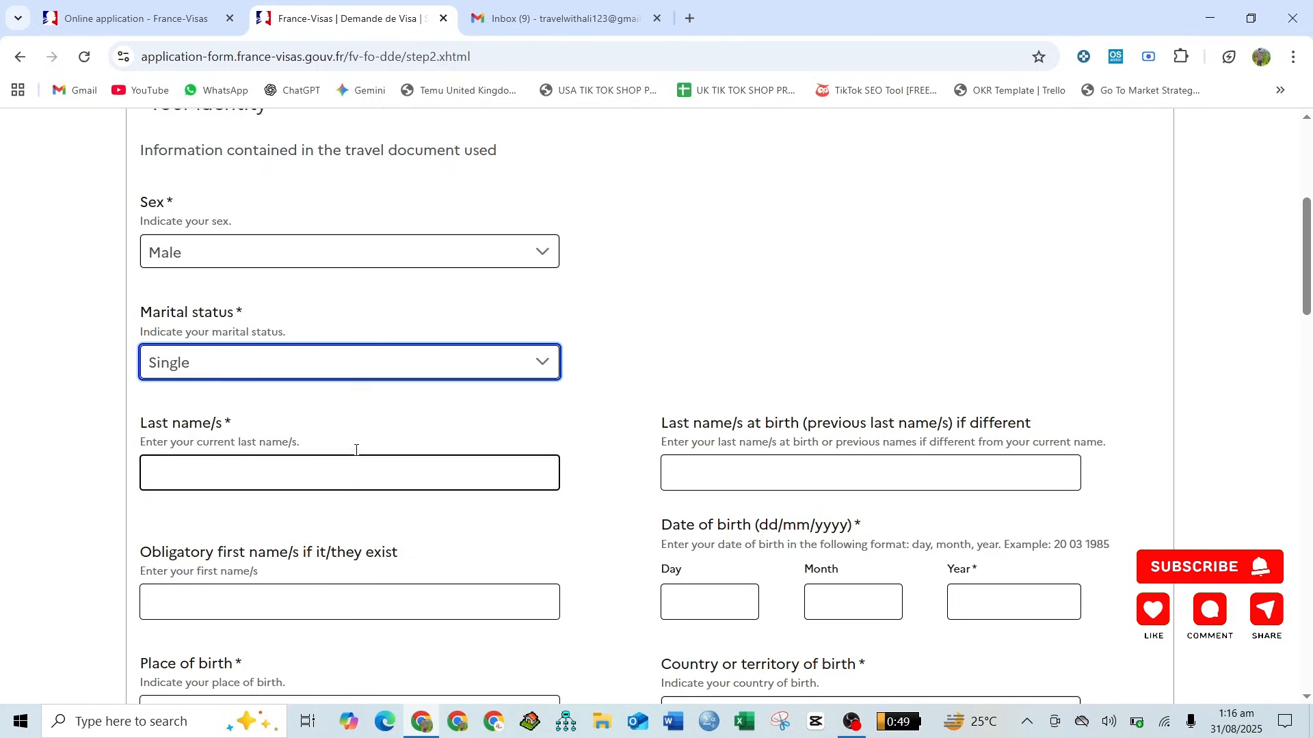
- Enter the applicant's current last name in the Your identity section
{"action": "scroll", "coordinate": [530, 416], "scroll_direction": "down", "scroll_amount": 1}
{"action": "scroll", "coordinate": [531, 416], "scroll_direction": "down", "scroll_amount": 1}
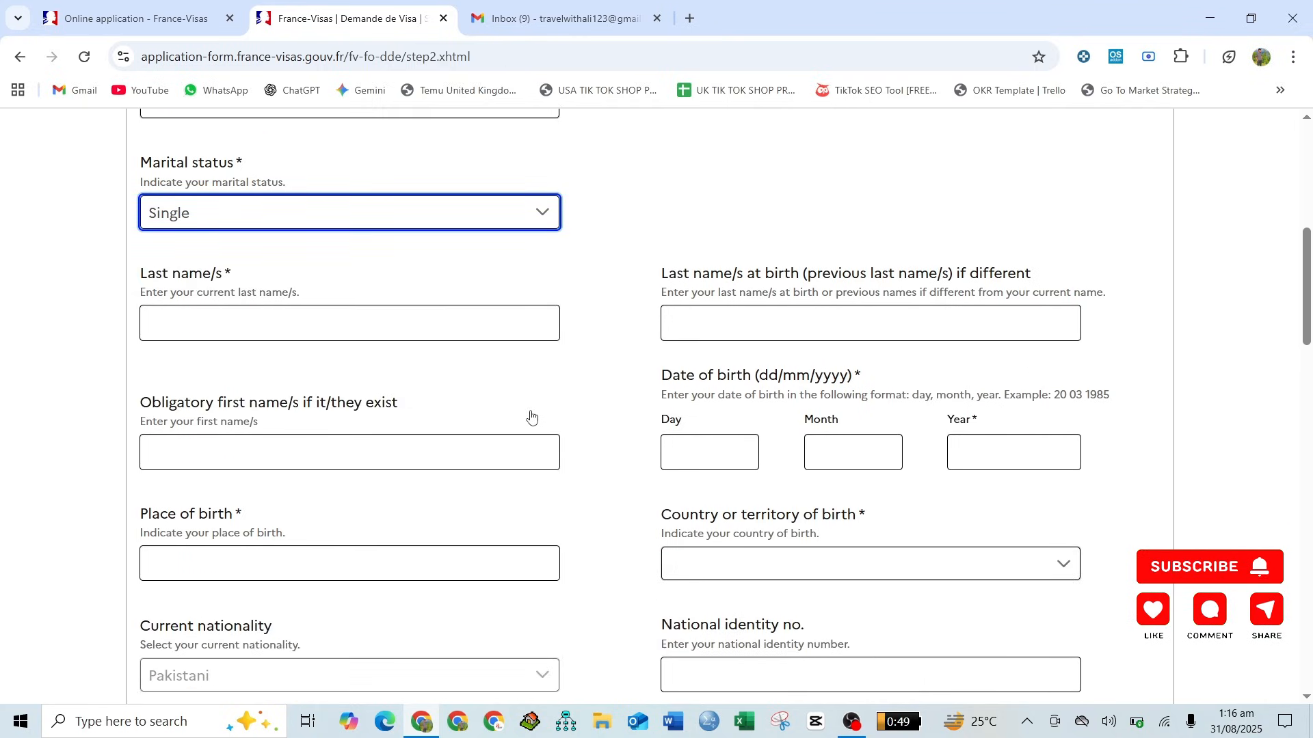
{"action": "left_click", "coordinate": [271, 320]}
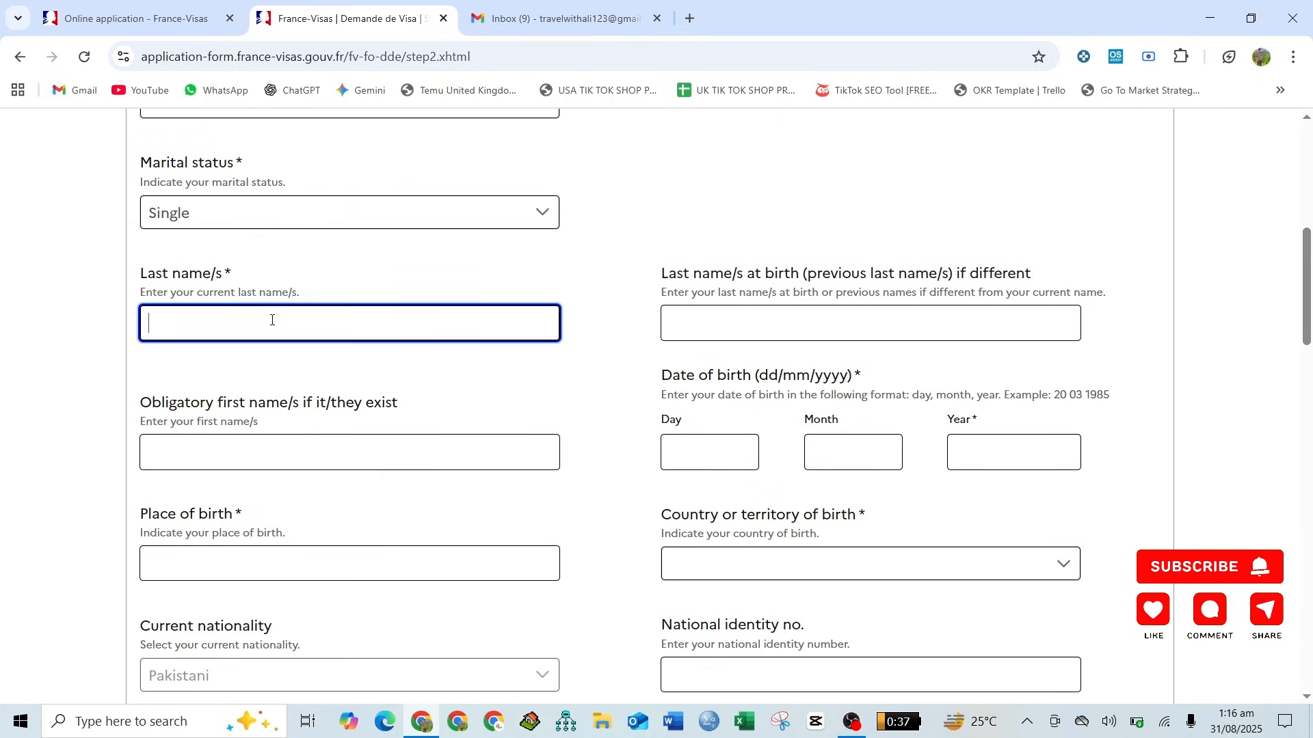
{"action": "type", "text": "ALI"}
{"action": "left_click", "coordinate": [587, 315]}
- Fill in the day, month and year of the applicant's date of birth
{"action": "scroll", "coordinate": [595, 314], "scroll_direction": "down", "scroll_amount": 2}
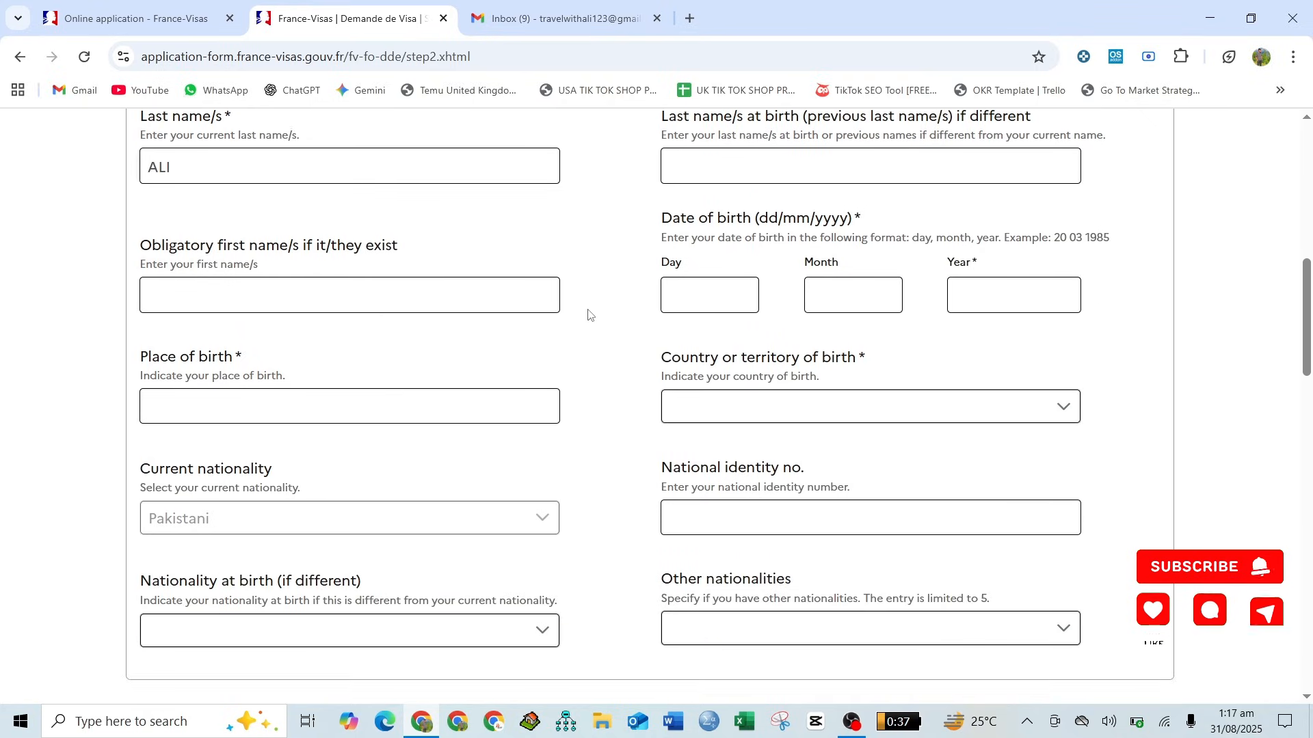
{"action": "left_click", "coordinate": [735, 288]}
{"action": "type", "text": "1"}
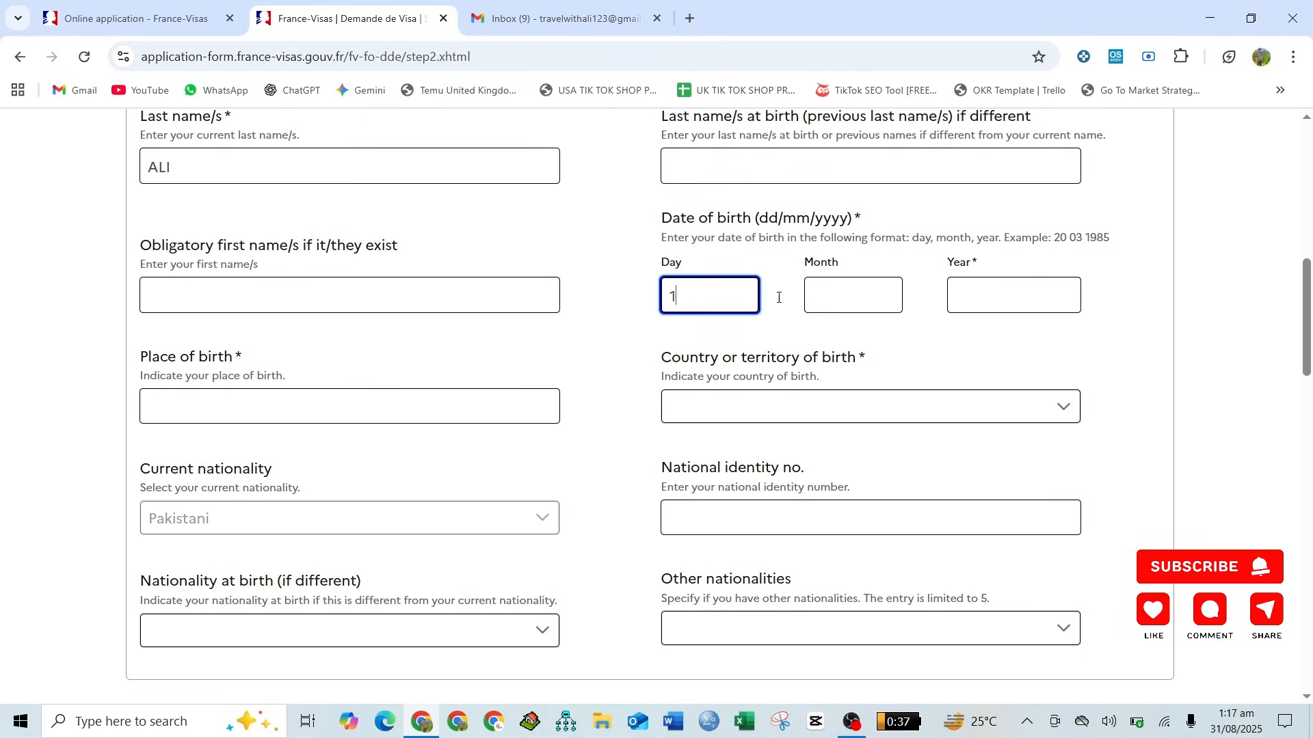
{"action": "left_click", "coordinate": [880, 294]}
{"action": "type", "text": "1"}
{"action": "left_click", "coordinate": [1010, 303]}
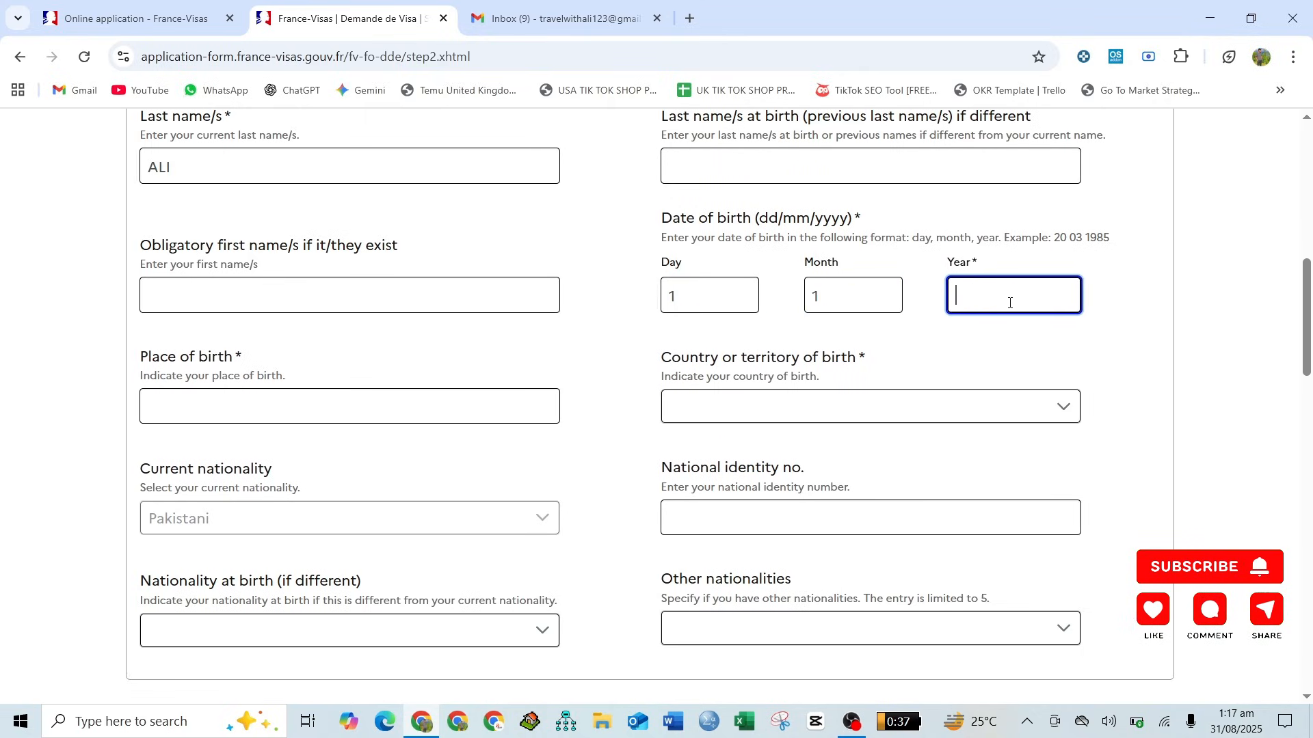
{"action": "type", "text": "2000"}
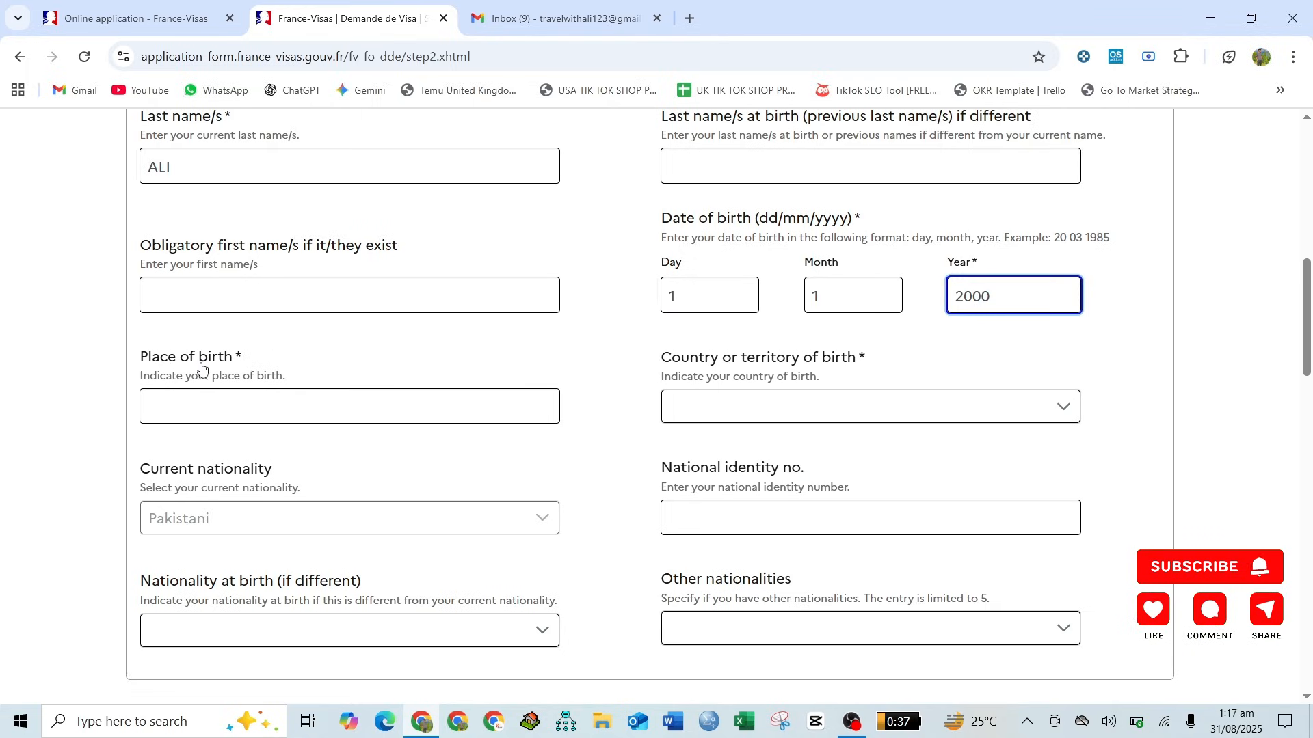
- Enter PAKISTAN as the place of birth and set the country or territory of birth to Pakistan
{"action": "left_click", "coordinate": [210, 395]}
{"action": "type", "text": "PAKISTAN"}
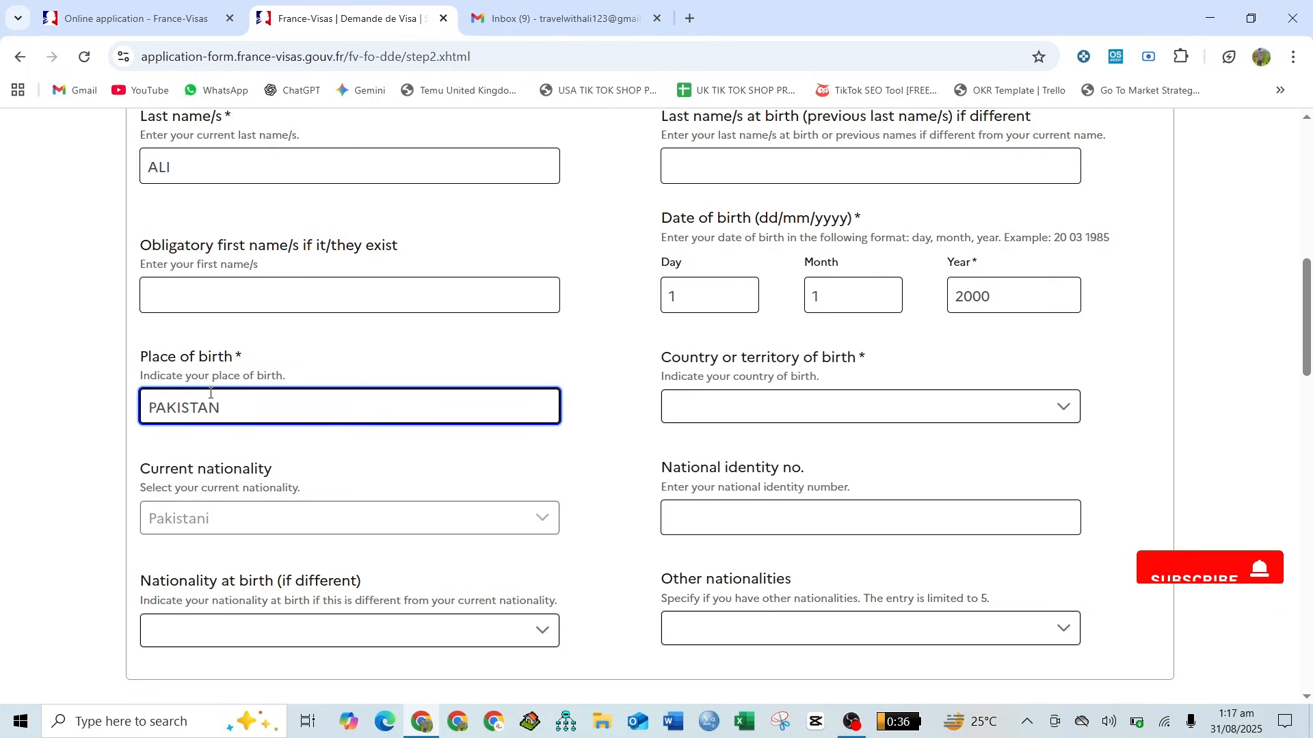
{"action": "left_click", "coordinate": [692, 410]}
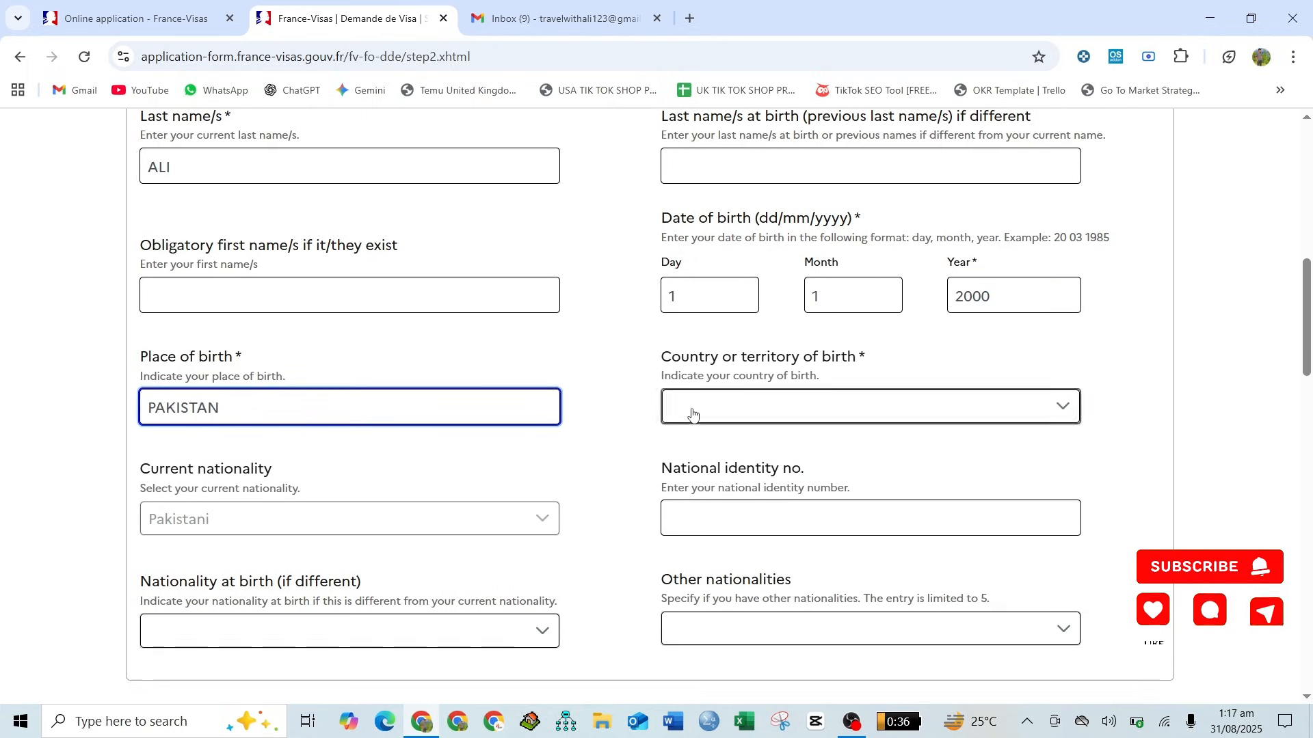
{"action": "type", "text": "pak"}
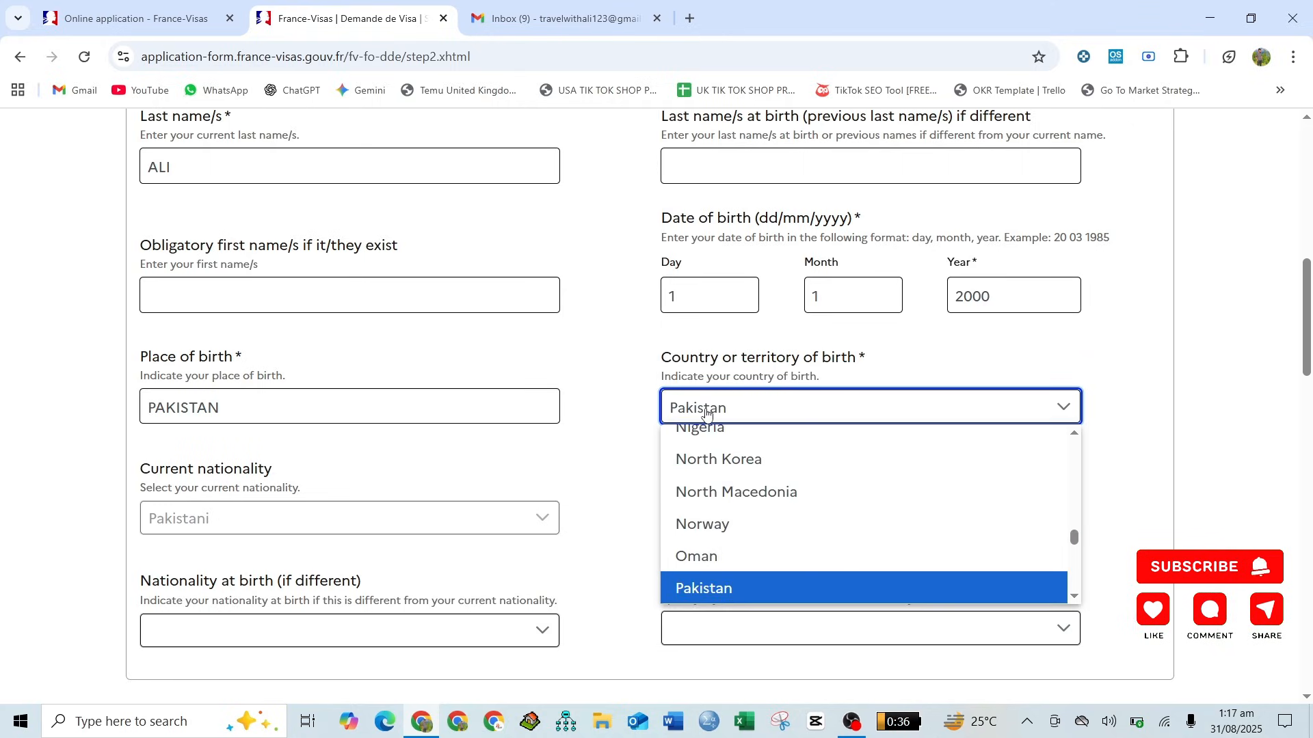
{"action": "key", "text": "Return"}
{"action": "left_click", "coordinate": [554, 471]}
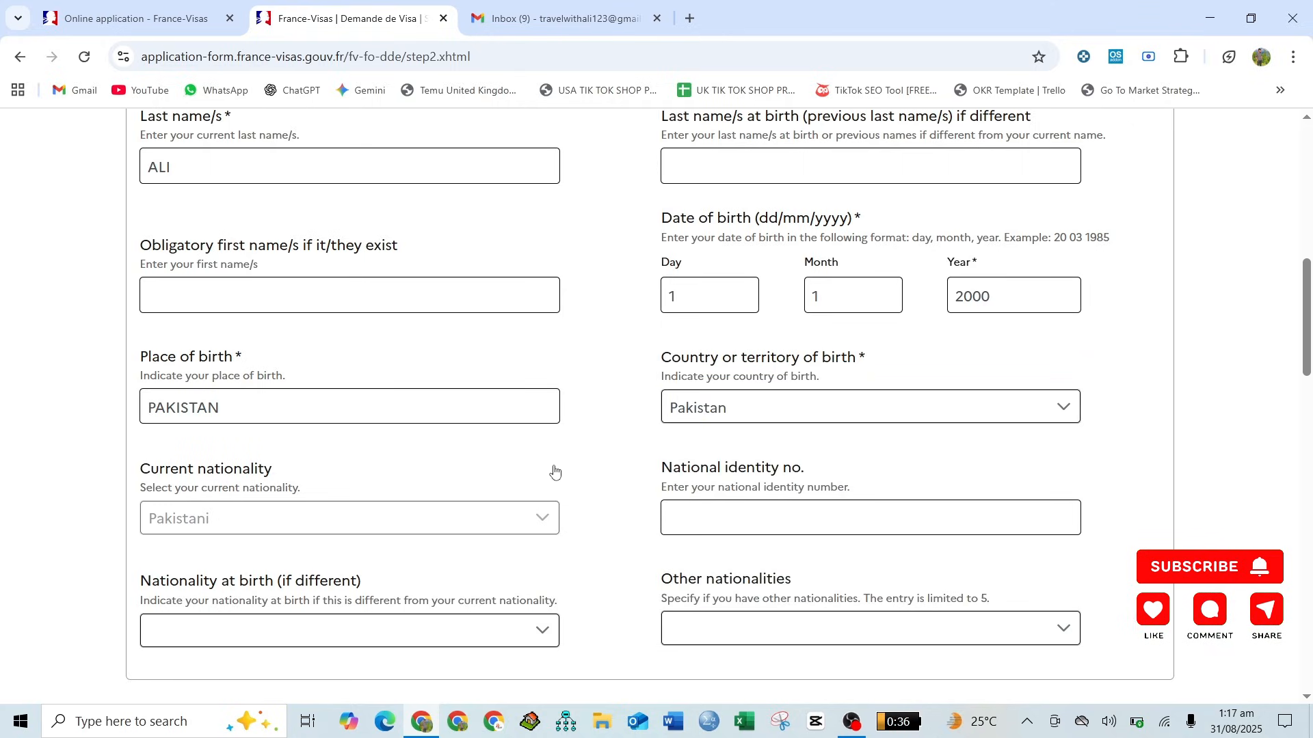
- Enter the applicant's national identity number in the Your identity section
{"action": "scroll", "coordinate": [553, 469], "scroll_direction": "down", "scroll_amount": 2}
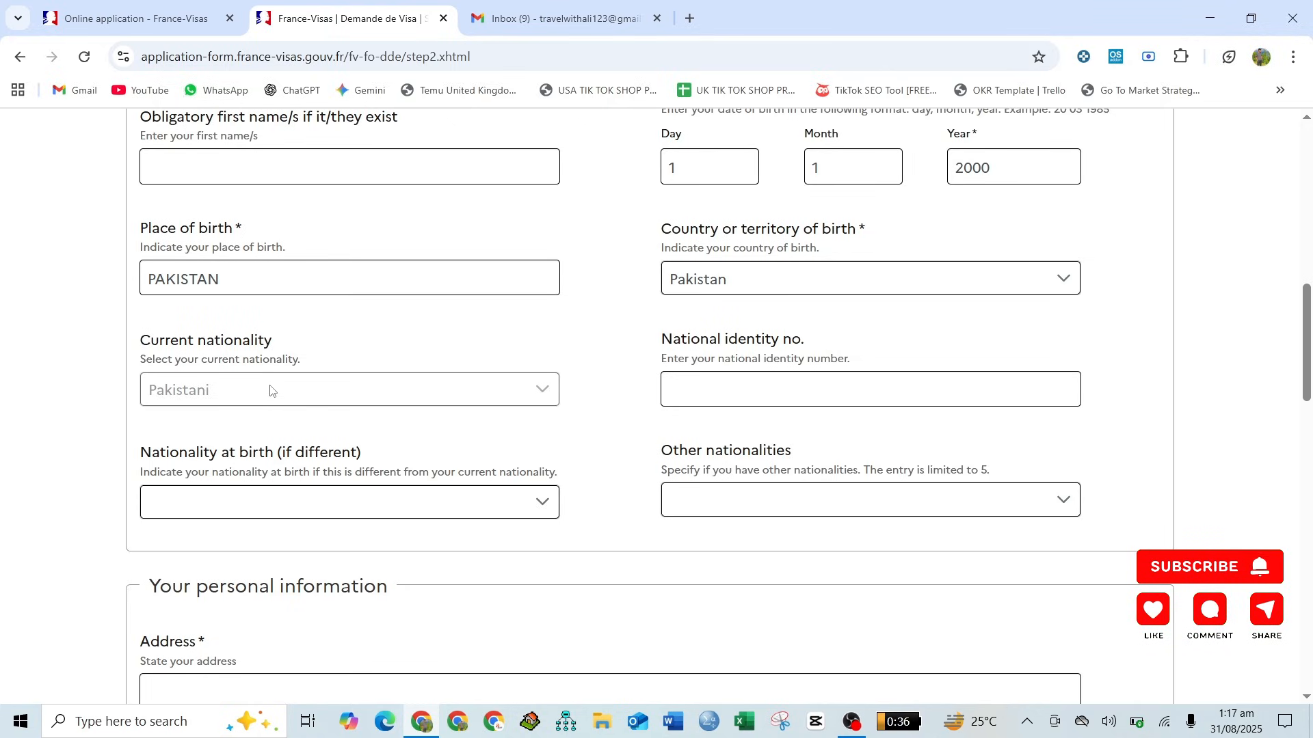
{"action": "left_click", "coordinate": [727, 388]}
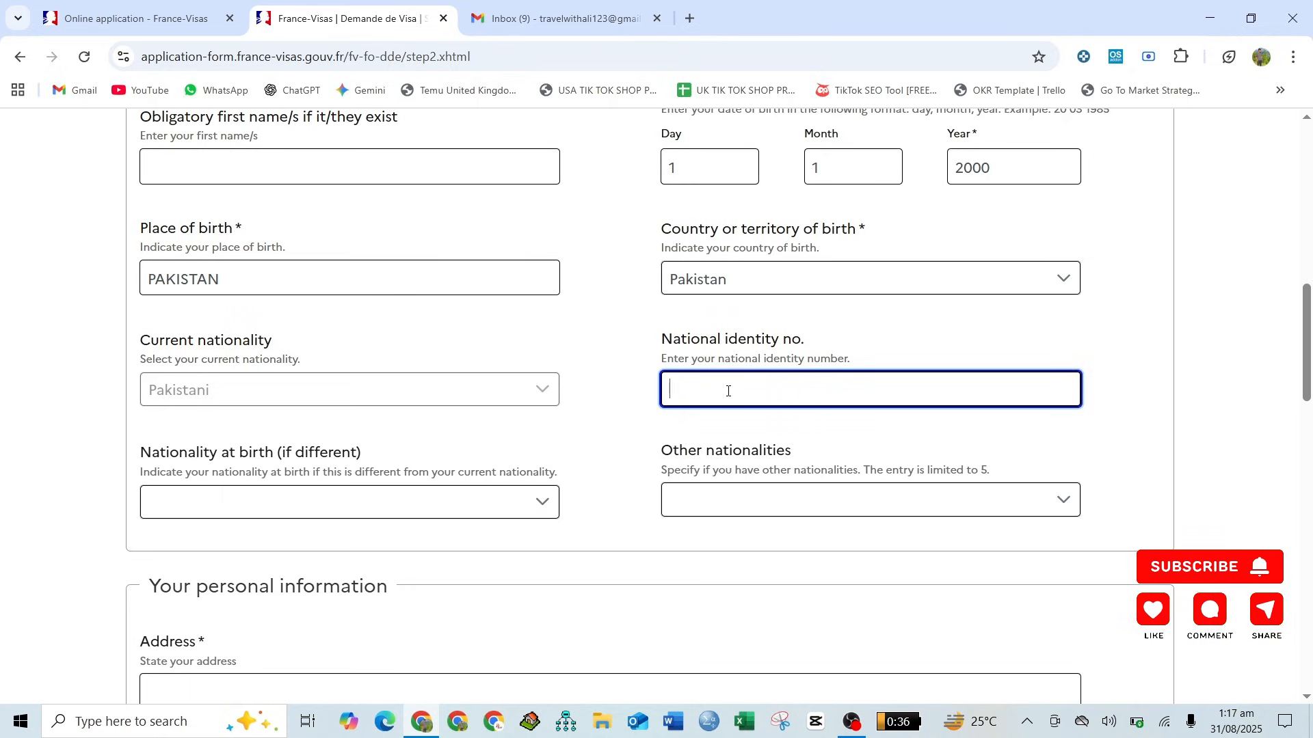
{"action": "scroll", "coordinate": [727, 391], "scroll_direction": "down", "scroll_amount": 1}
{"action": "left_click", "coordinate": [611, 391]}
{"action": "scroll", "coordinate": [611, 391], "scroll_direction": "down", "scroll_amount": 2}
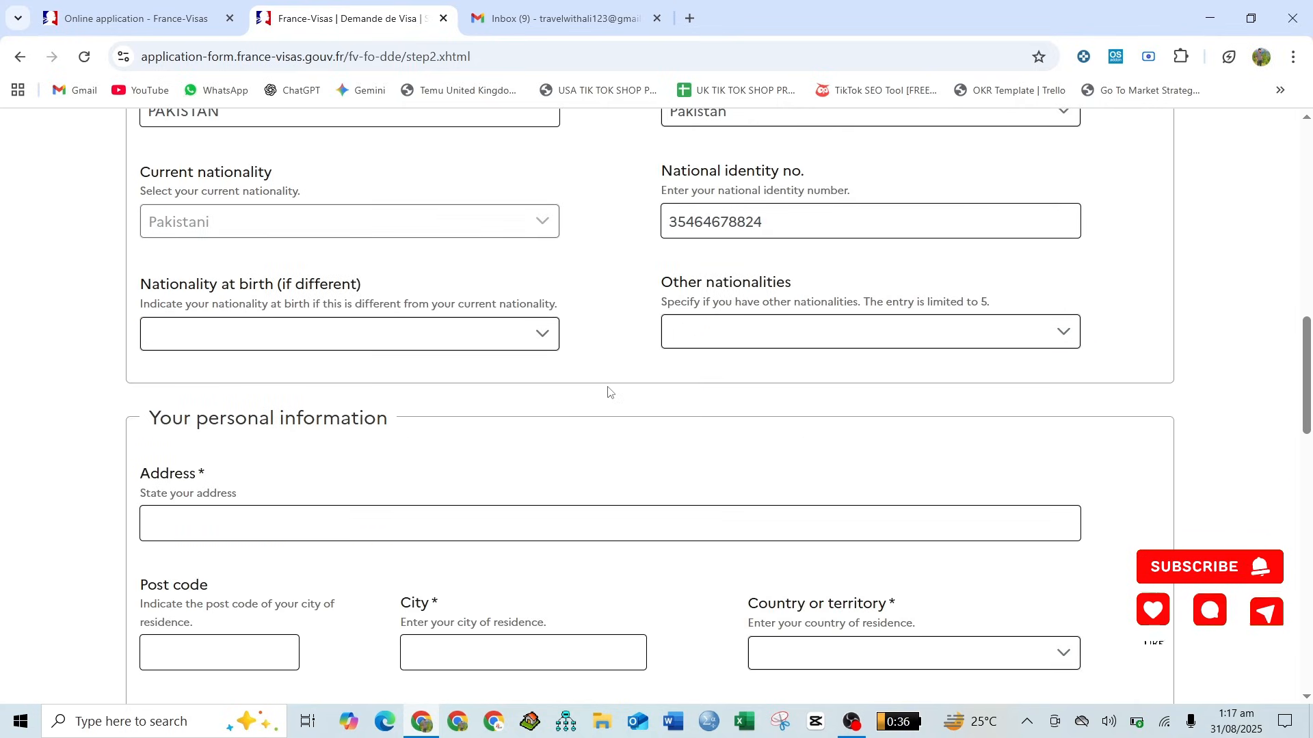
{"action": "left_click", "coordinate": [280, 338]}
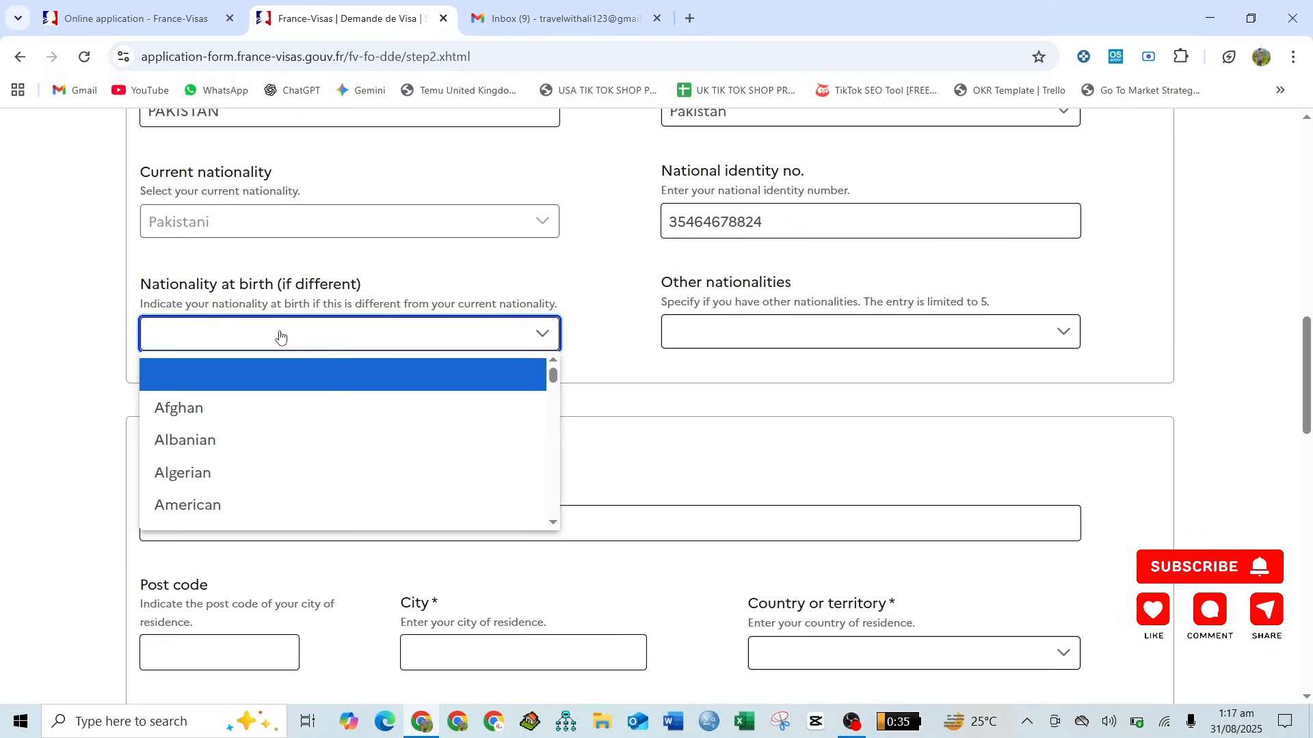
{"action": "left_click", "coordinate": [574, 297]}
{"action": "scroll", "coordinate": [575, 297], "scroll_direction": "down", "scroll_amount": 1}
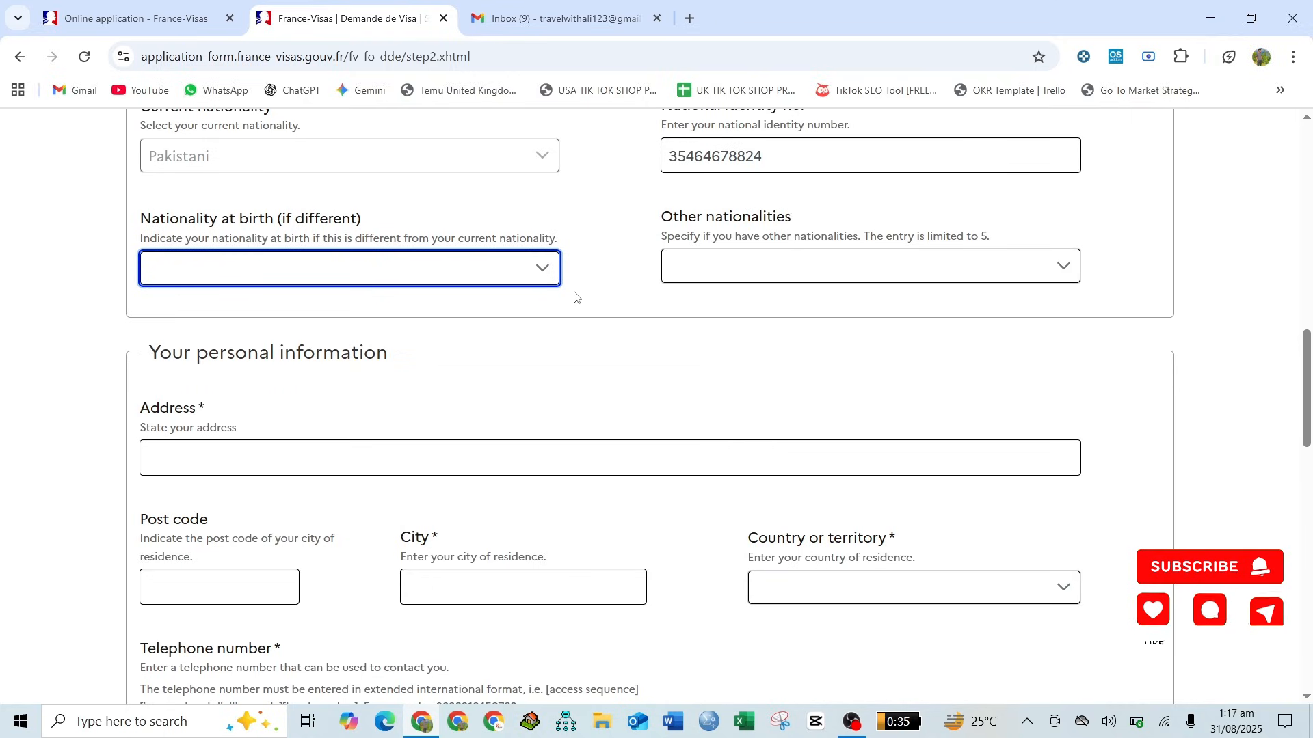
{"action": "left_click", "coordinate": [795, 261]}
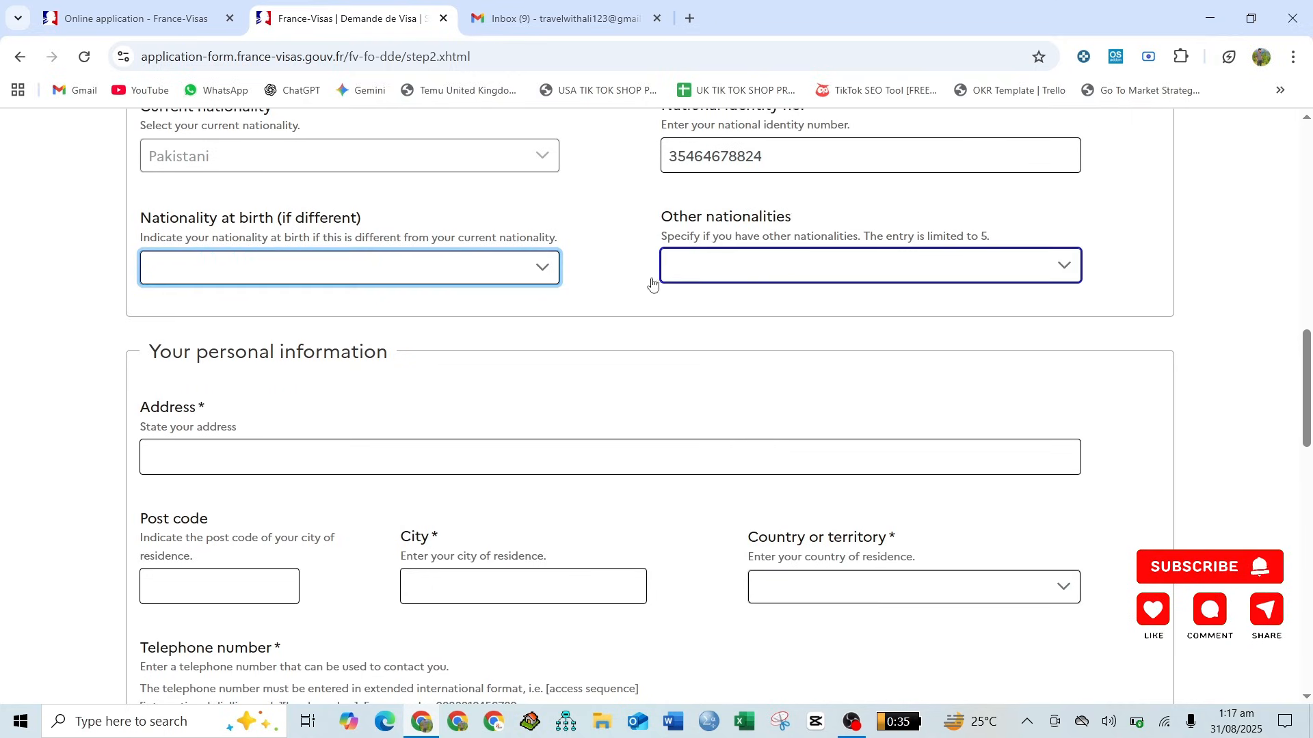
{"action": "left_click", "coordinate": [595, 284]}
- Fill in the applicant's home address and post code in the Your personal information section
{"action": "scroll", "coordinate": [596, 284], "scroll_direction": "down", "scroll_amount": 2}
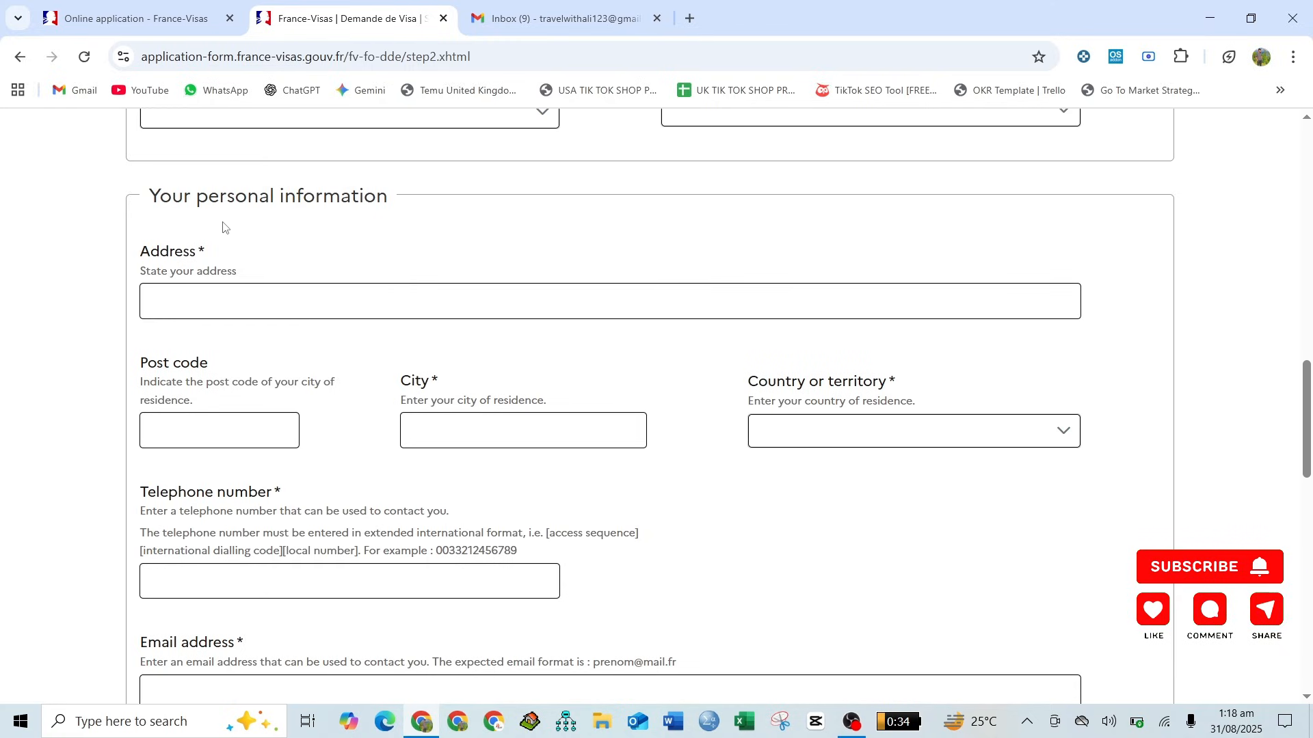
{"action": "left_click", "coordinate": [210, 302]}
{"action": "type", "text": "LAHORE"}
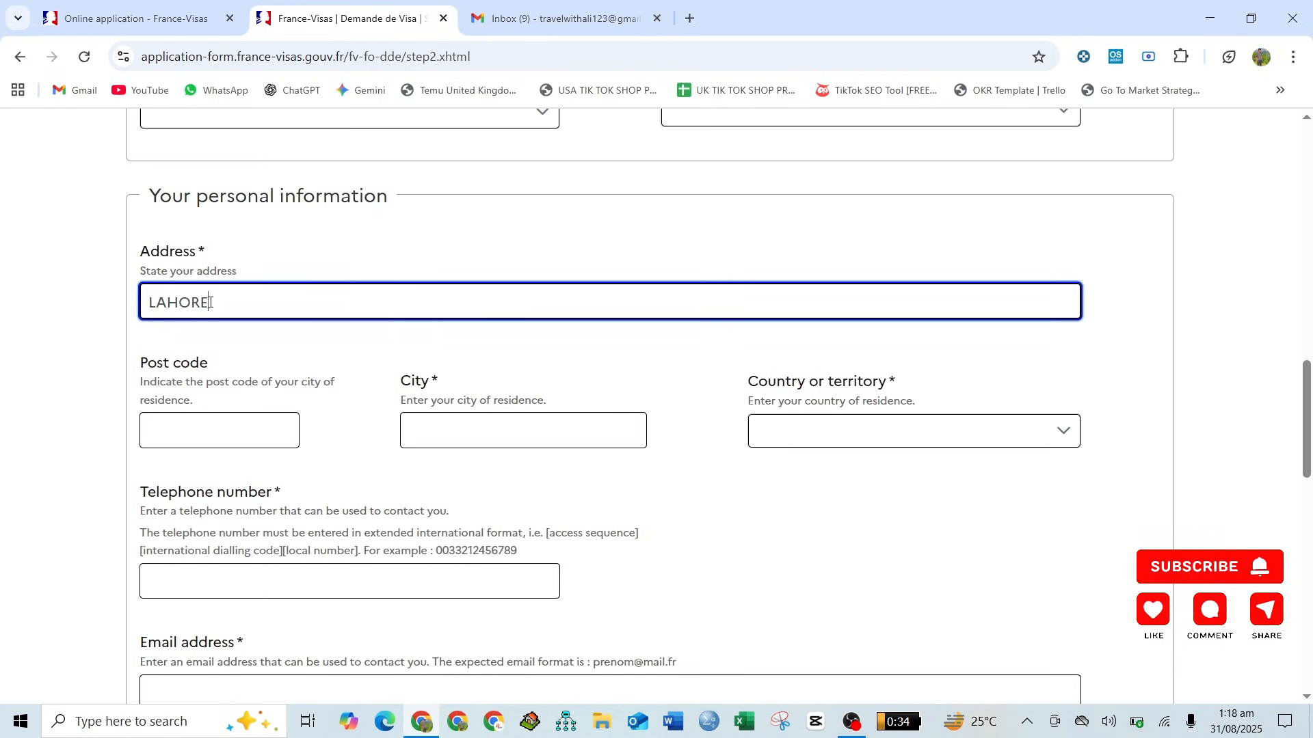
{"action": "scroll", "coordinate": [209, 301], "scroll_direction": "down", "scroll_amount": 1}
{"action": "left_click", "coordinate": [213, 326]}
{"action": "type", "text": "54000"}
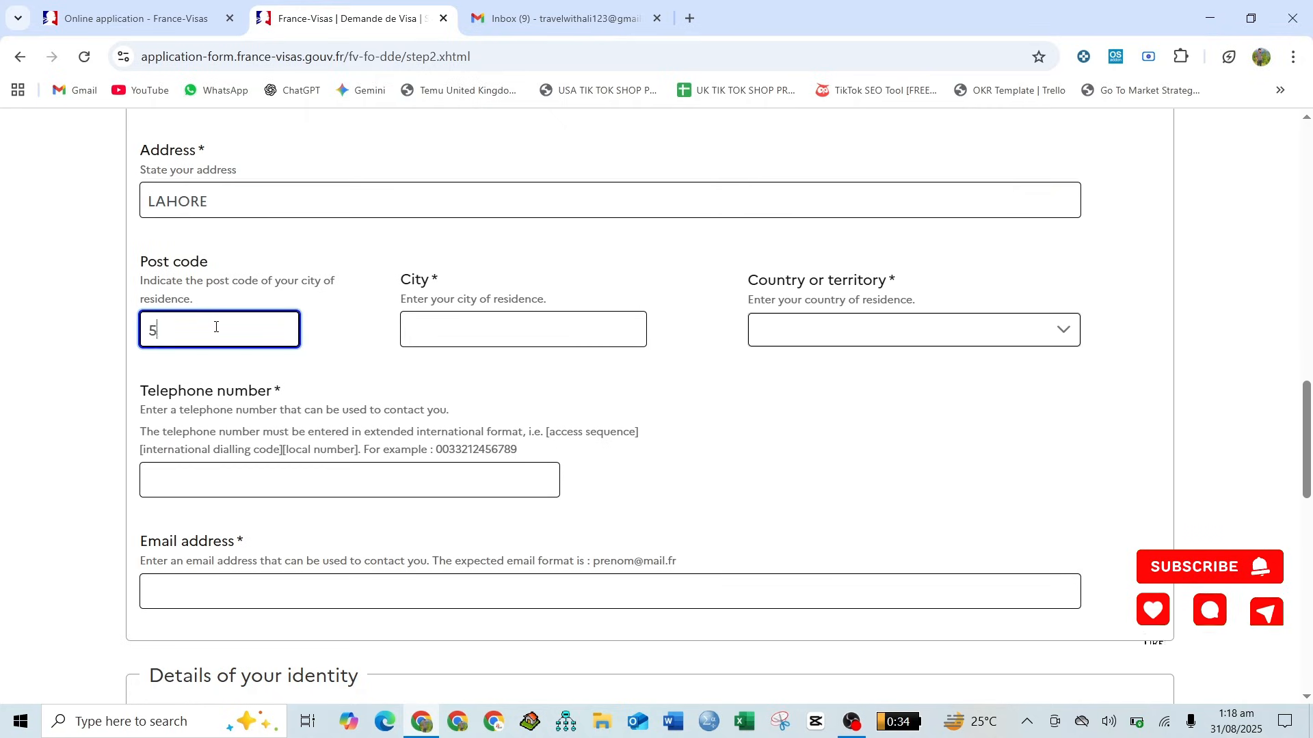
- Enter LAHORE as the city of residence and set the country or territory of residence to Pakistan
{"action": "left_click", "coordinate": [453, 328]}
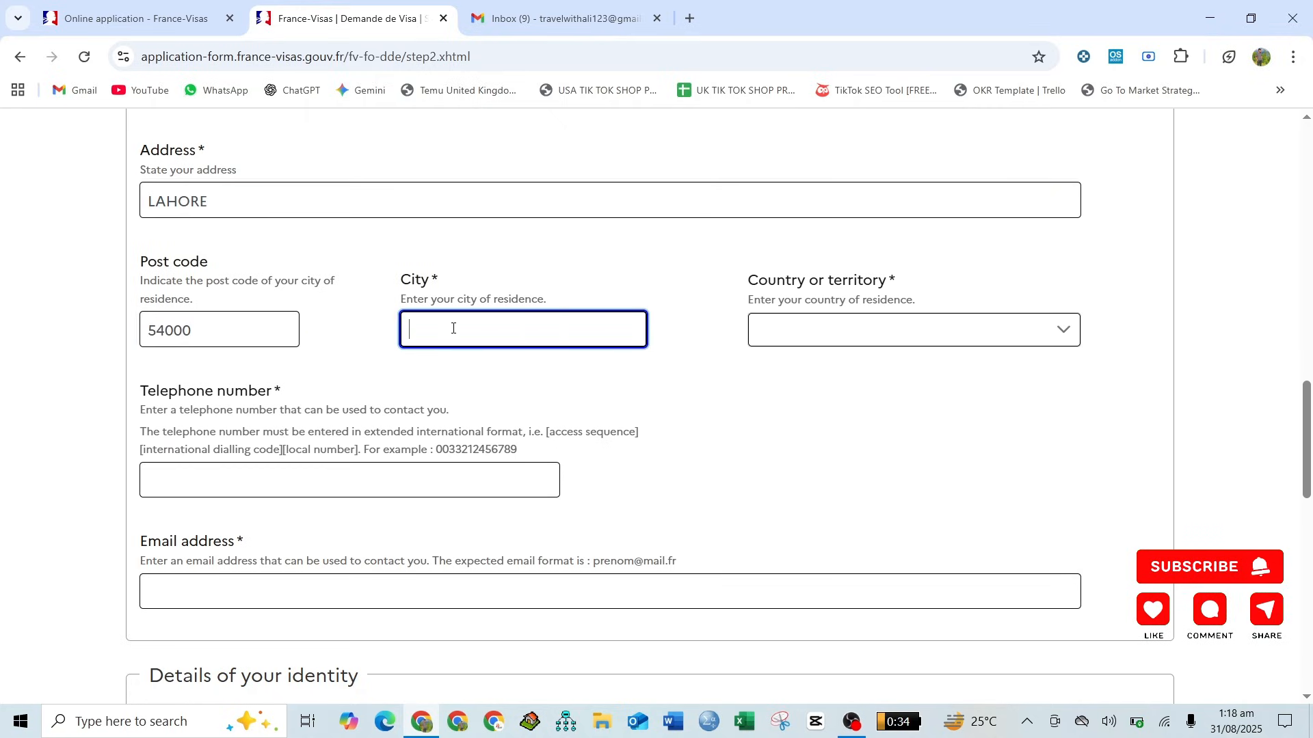
{"action": "type", "text": "LAHORE"}
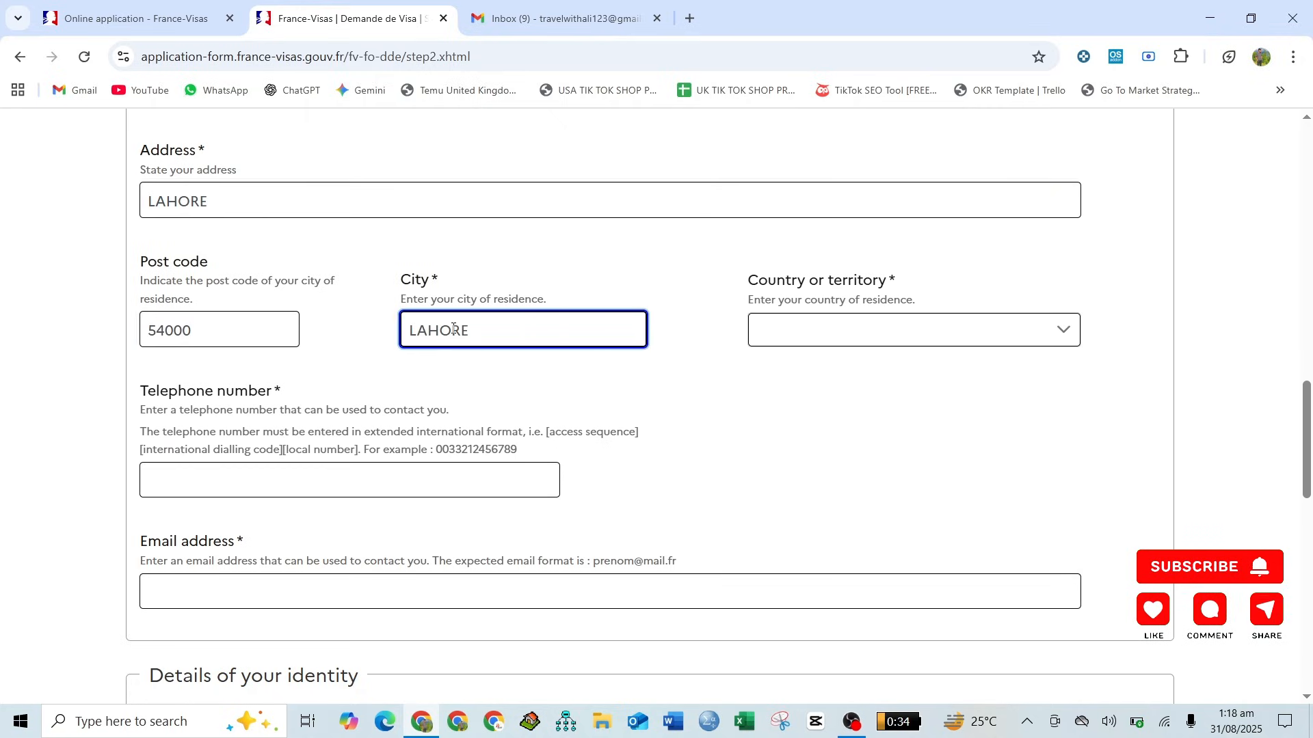
{"action": "left_click", "coordinate": [817, 349]}
{"action": "type", "text": "pak"}
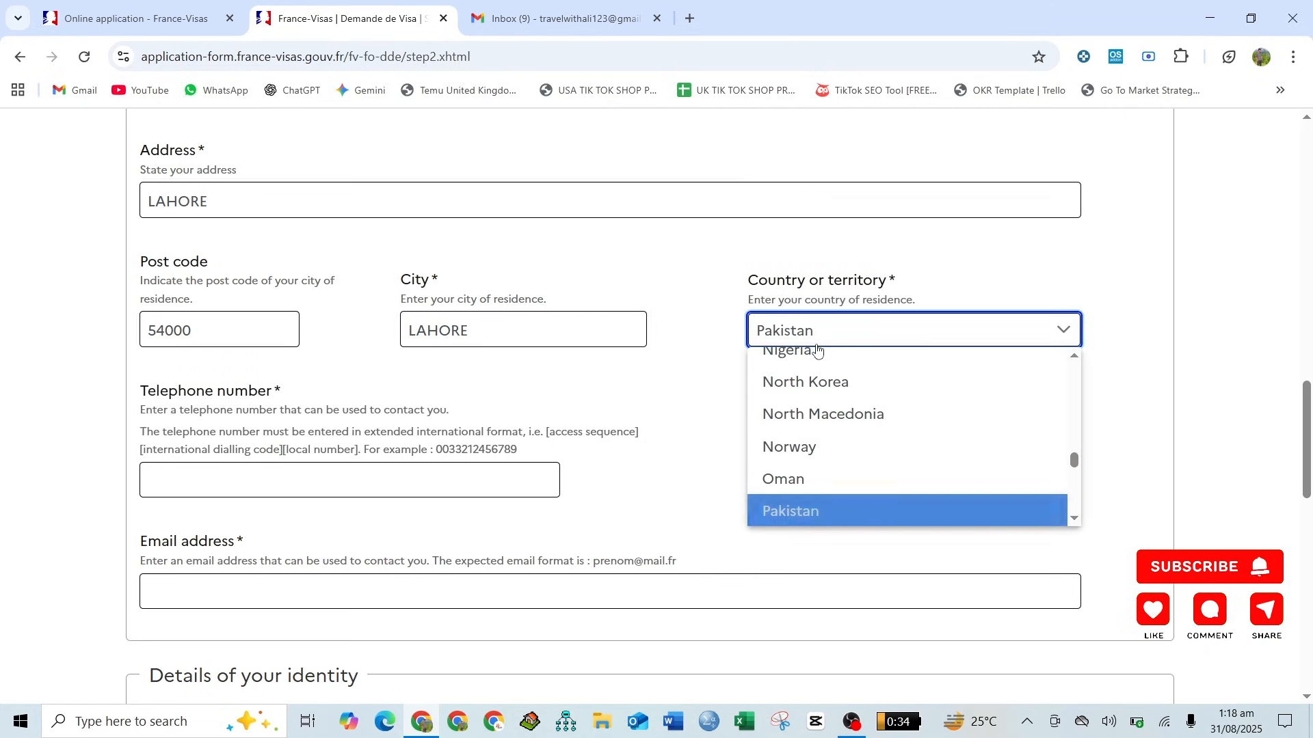
{"action": "key", "text": "Return"}
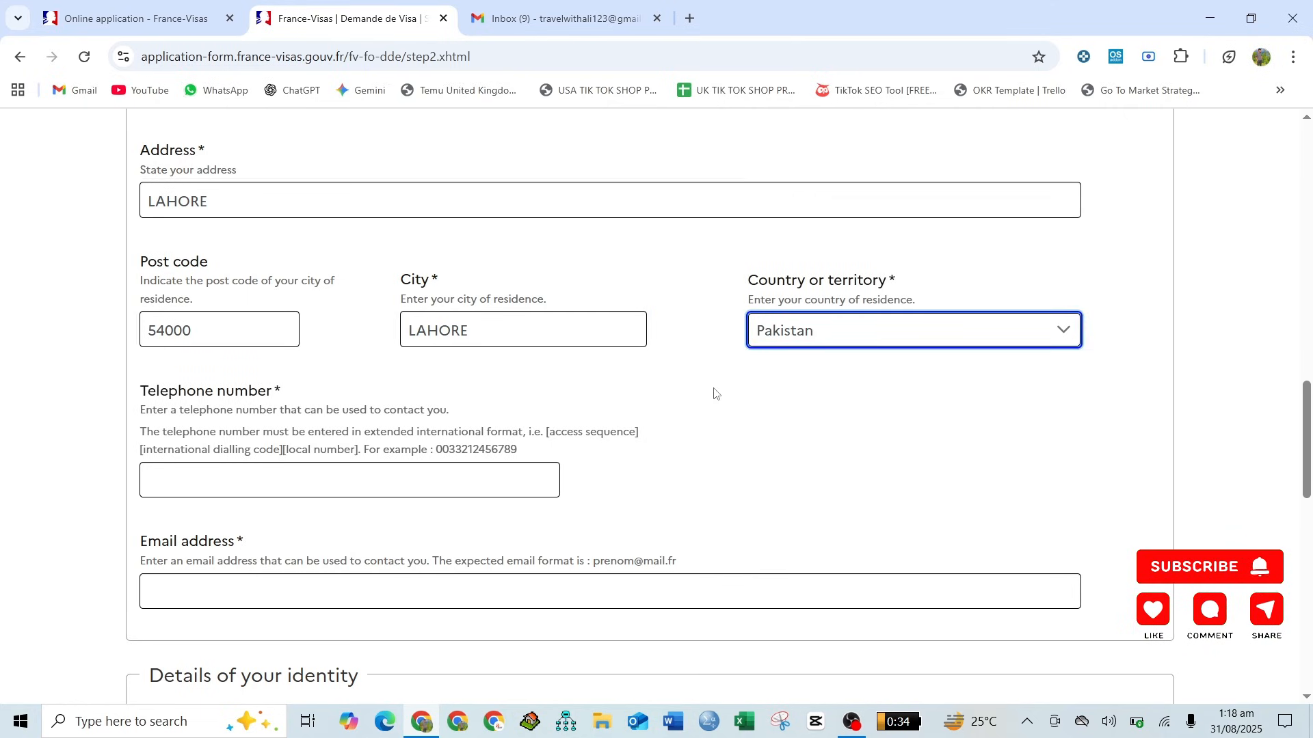
{"action": "left_click", "coordinate": [674, 375]}
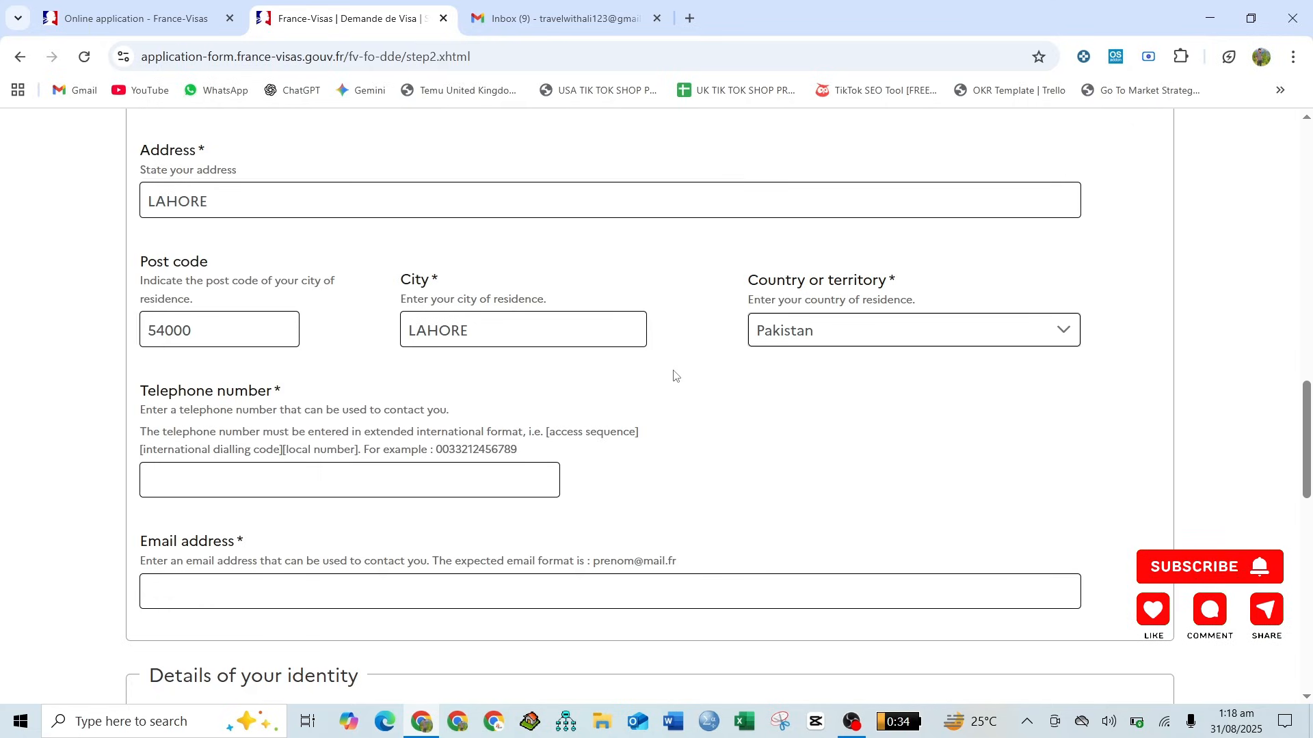
- Enter the applicant's telephone number in extended international format, including the access sequence and dialling code
{"action": "scroll", "coordinate": [674, 376], "scroll_direction": "down", "scroll_amount": 2}
{"action": "left_click", "coordinate": [288, 364]}
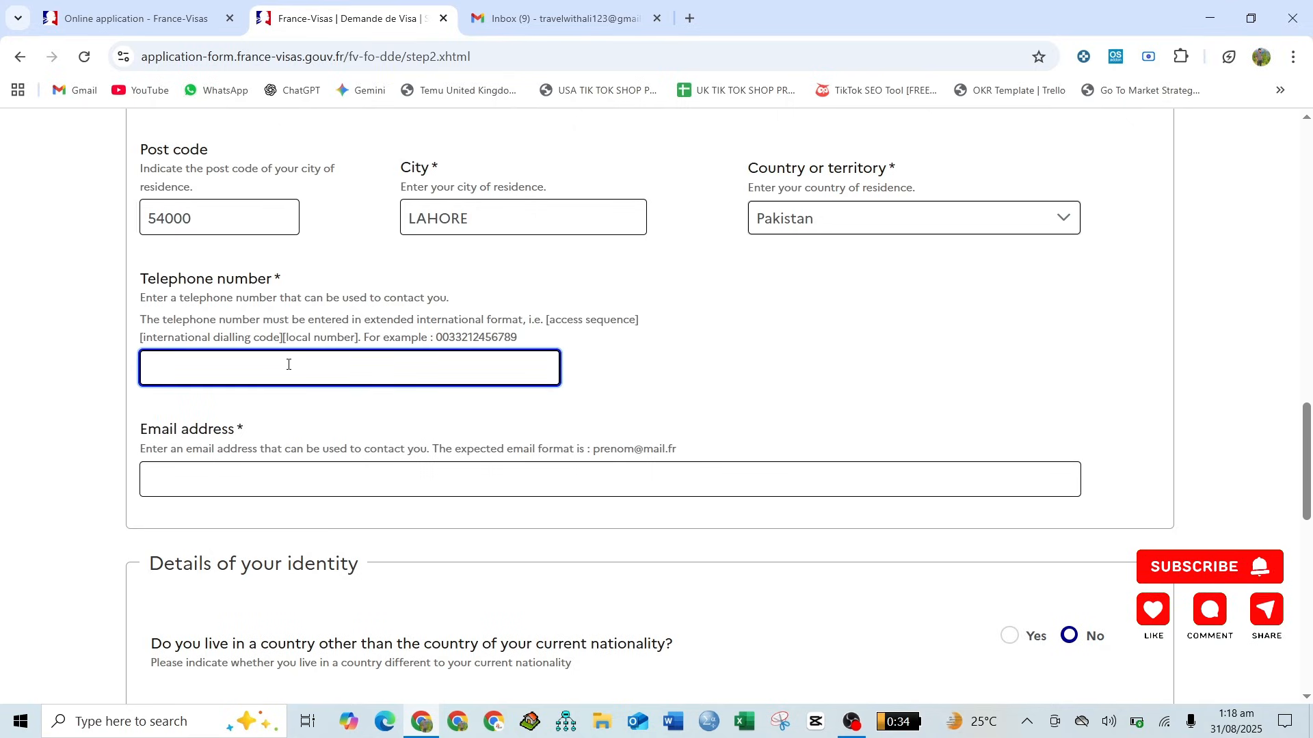
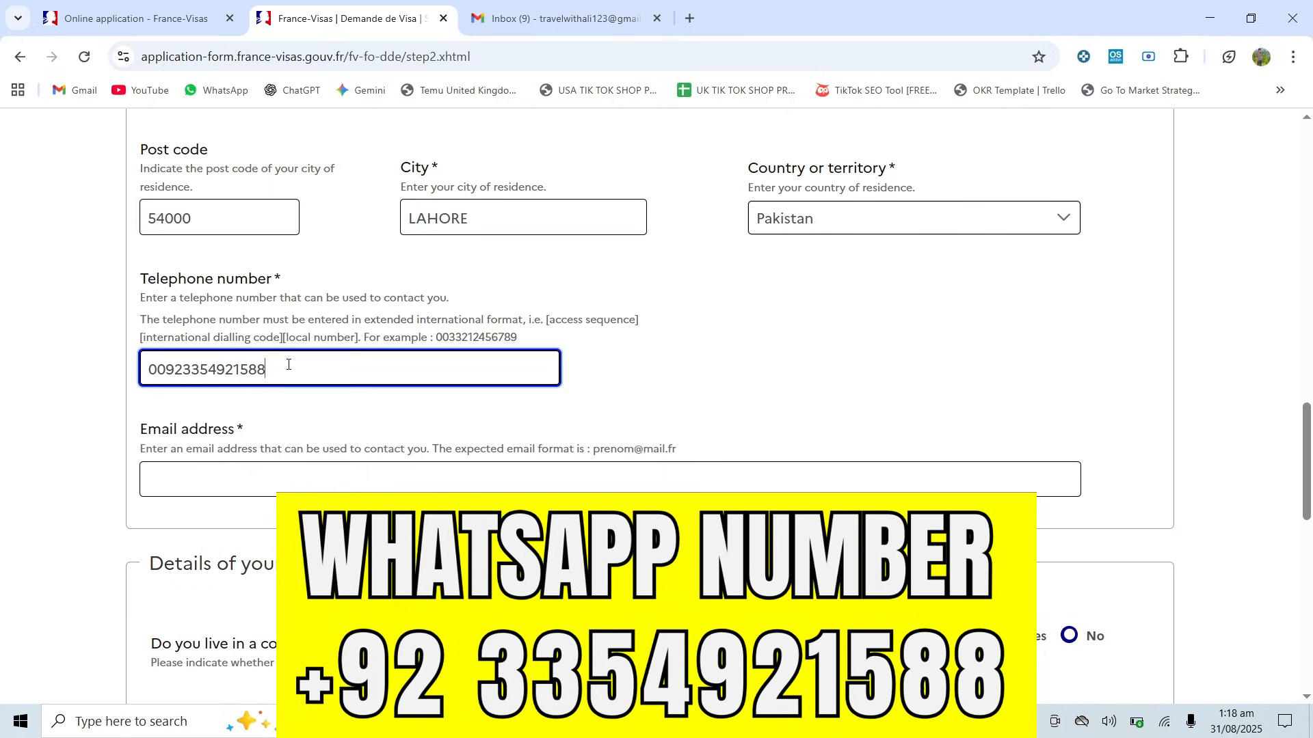
- Fill in the applicant's contact email address in the Your personal information section
{"action": "scroll", "coordinate": [288, 364], "scroll_direction": "down", "scroll_amount": 1}
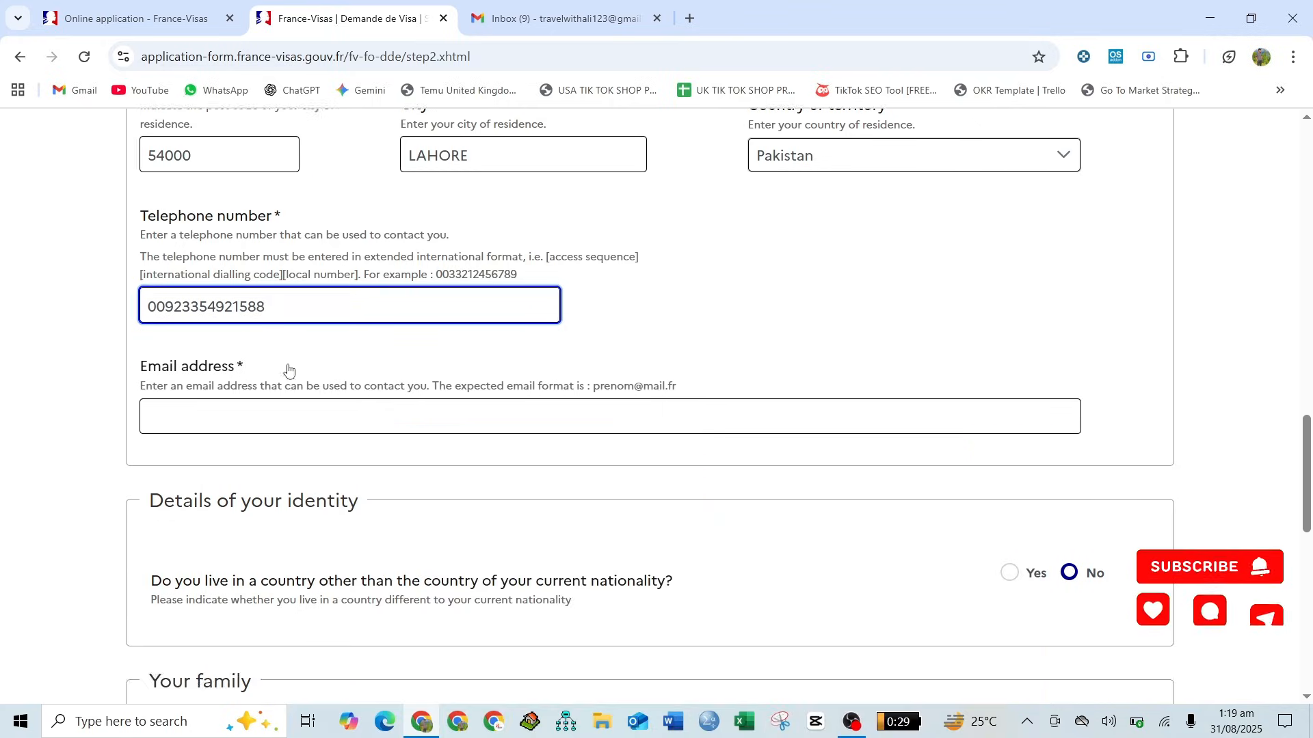
{"action": "left_click", "coordinate": [290, 408]}
{"action": "left_click", "coordinate": [290, 408]}
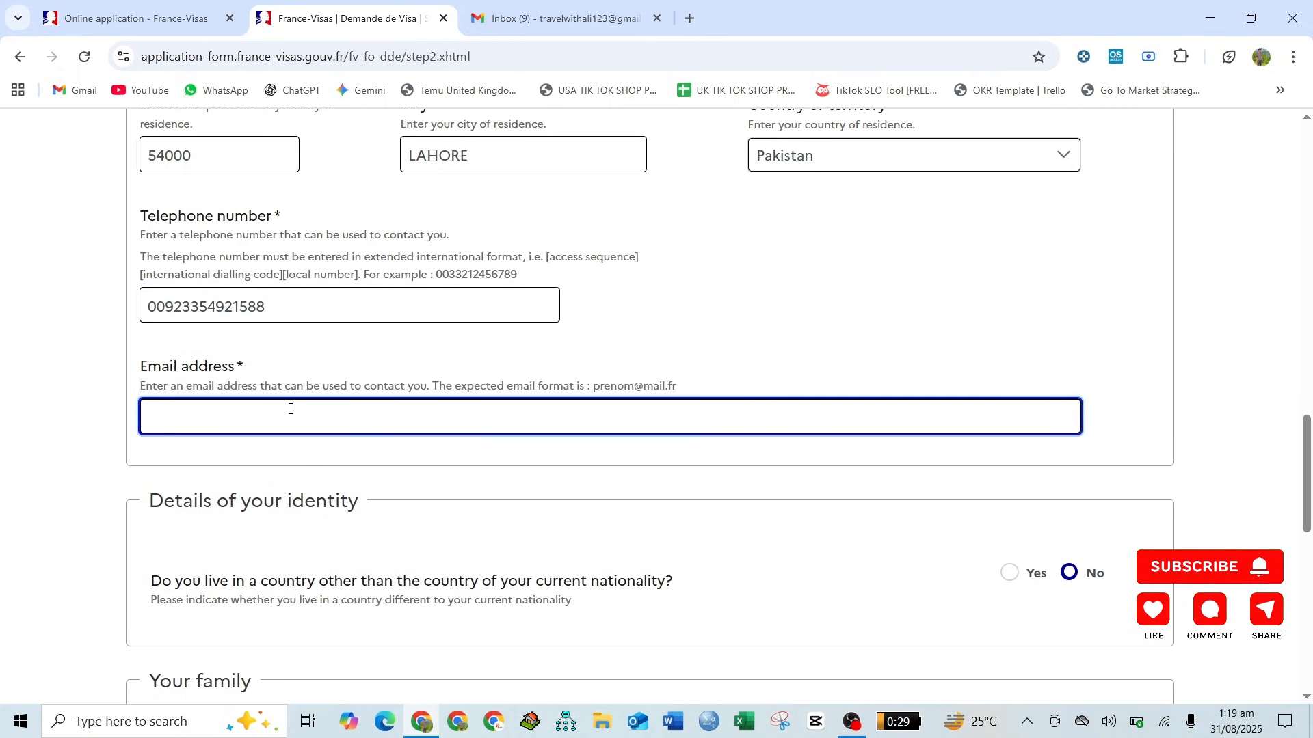
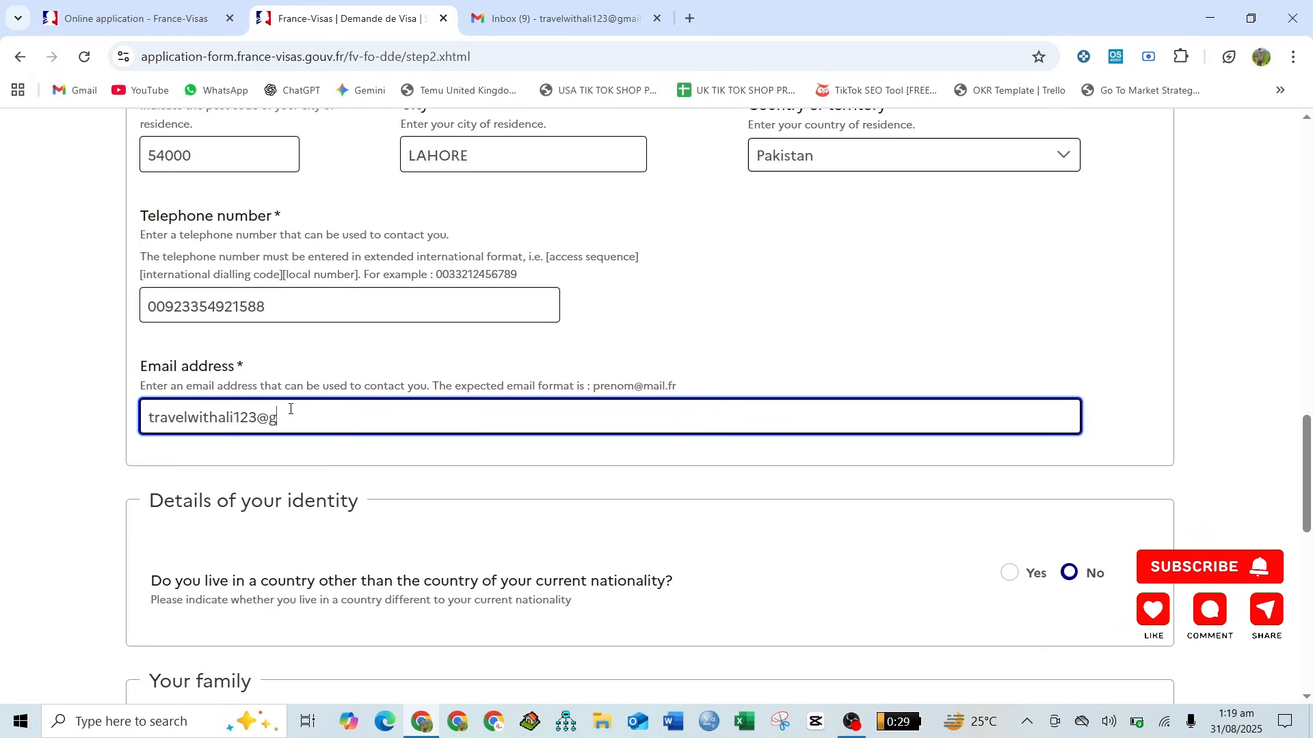
- Review the identity and family questions and look through the professions offered for the current job
{"action": "scroll", "coordinate": [290, 410], "scroll_direction": "down", "scroll_amount": 3}
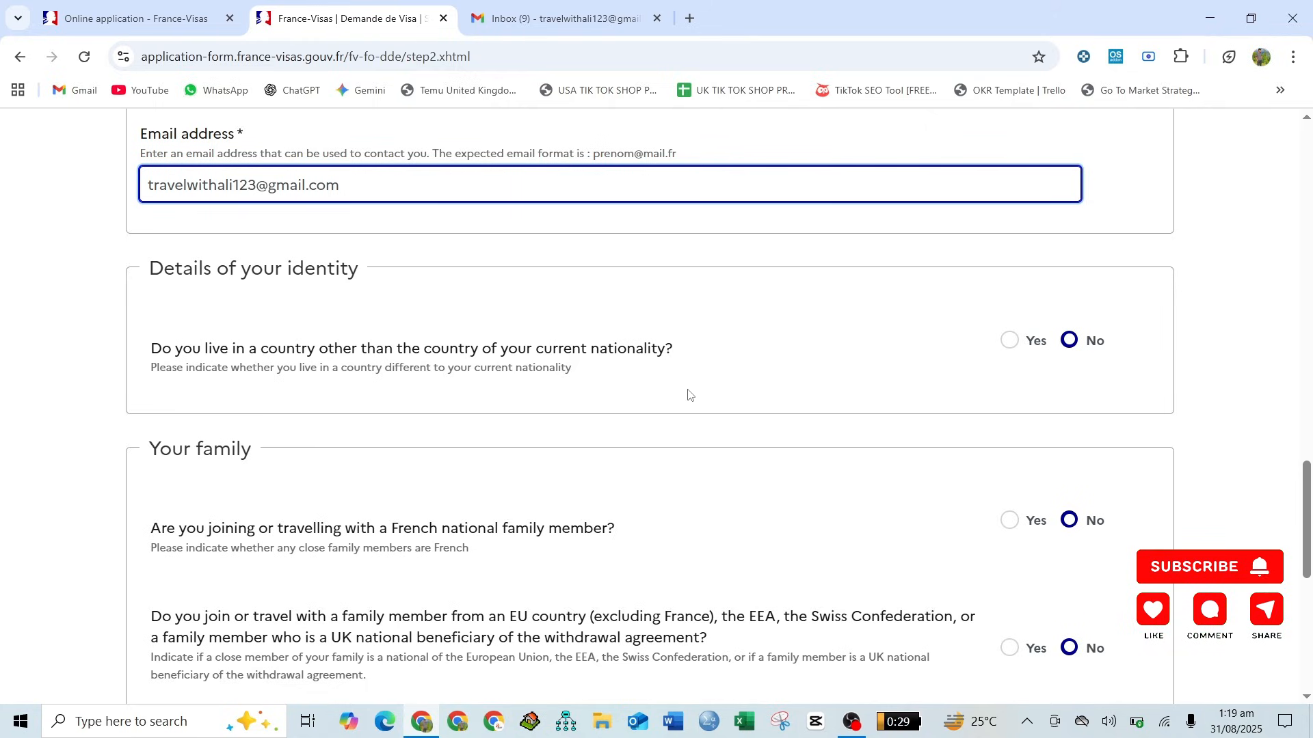
{"action": "scroll", "coordinate": [688, 394], "scroll_direction": "down", "scroll_amount": 3}
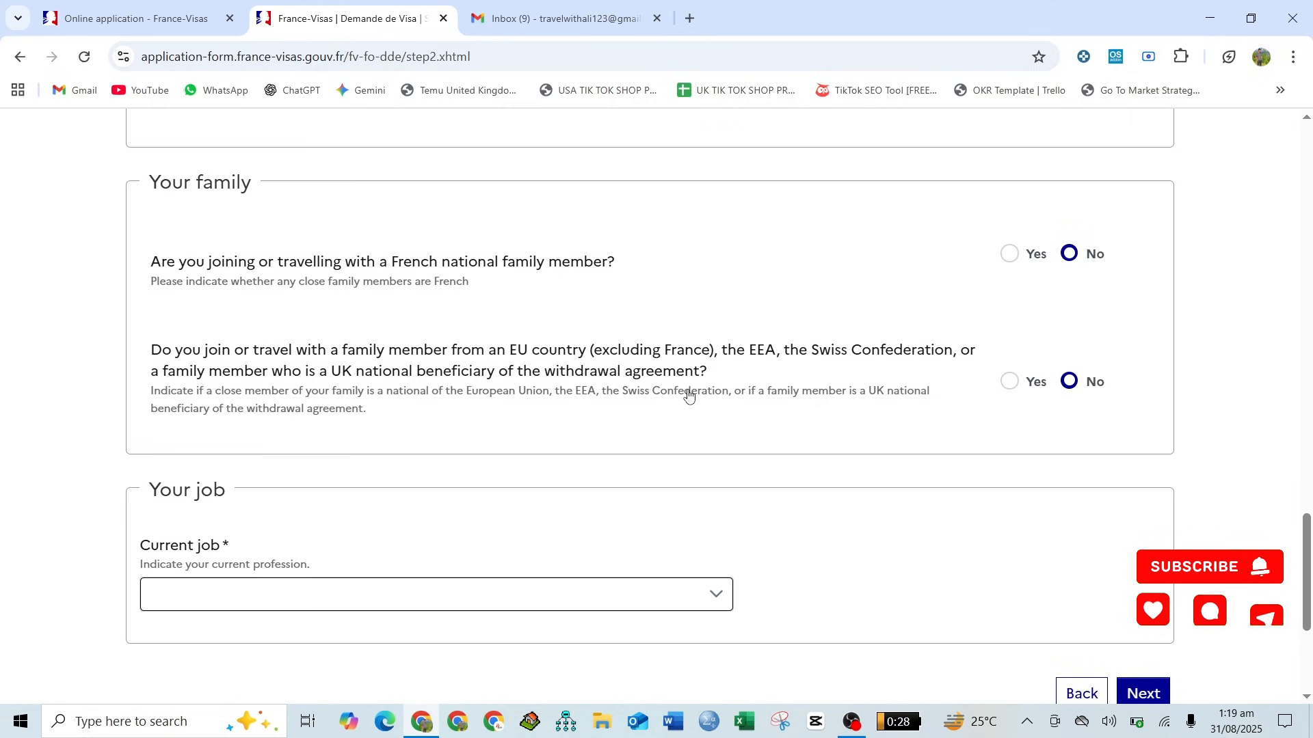
{"action": "scroll", "coordinate": [689, 395], "scroll_direction": "down", "scroll_amount": 2}
{"action": "left_click", "coordinate": [335, 441]}
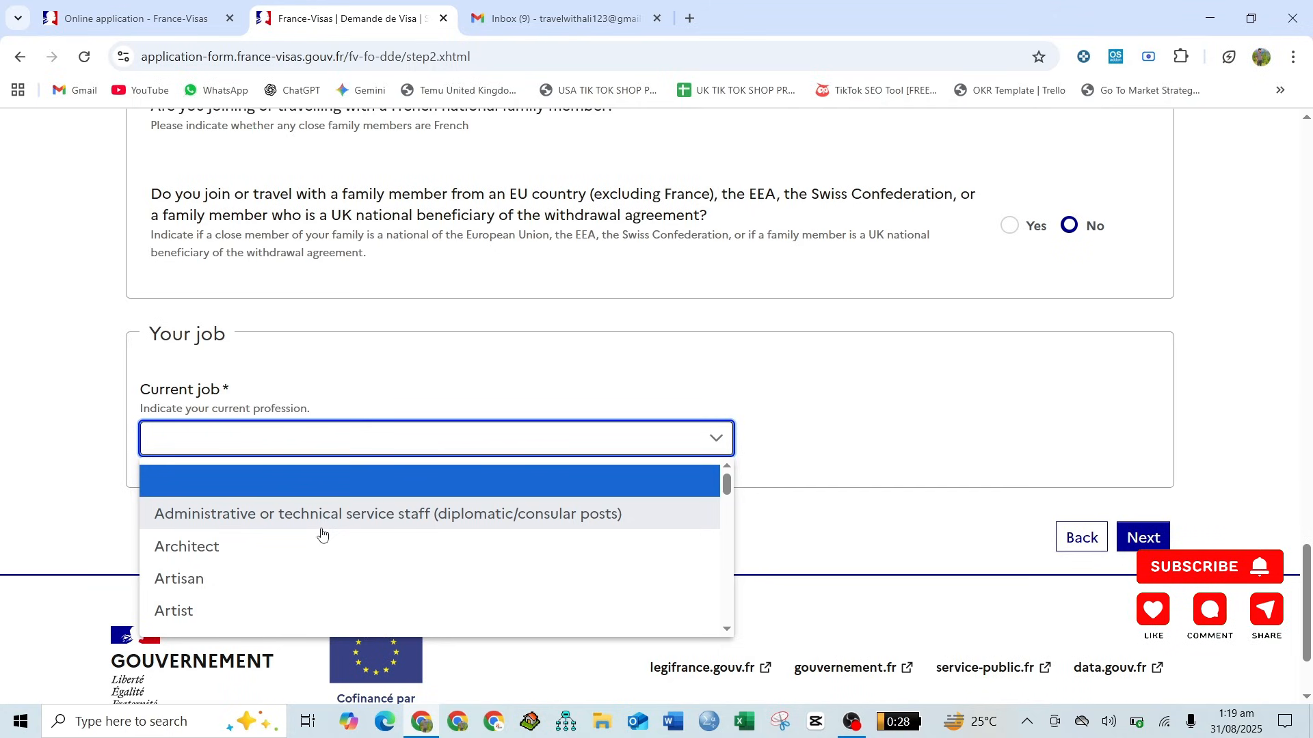
{"action": "scroll", "coordinate": [322, 534], "scroll_direction": "down", "scroll_amount": 2}
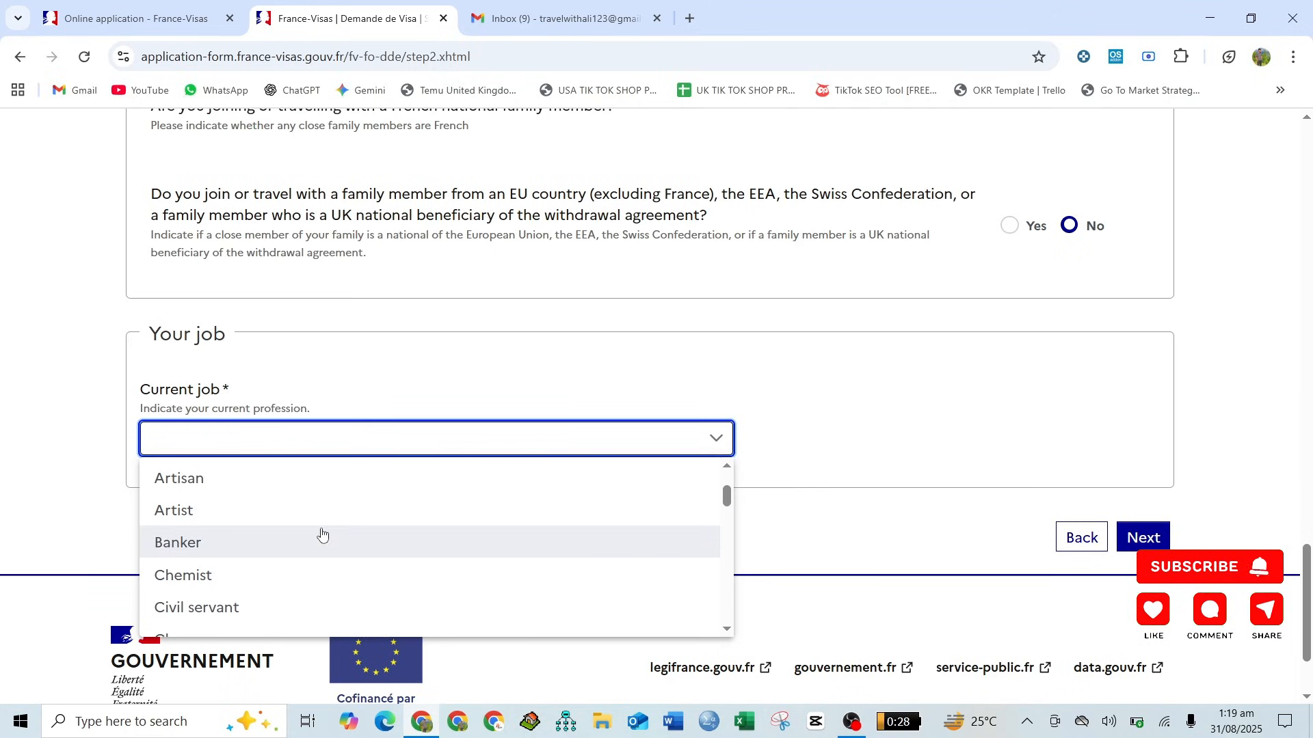
{"action": "scroll", "coordinate": [322, 534], "scroll_direction": "down", "scroll_amount": 8}
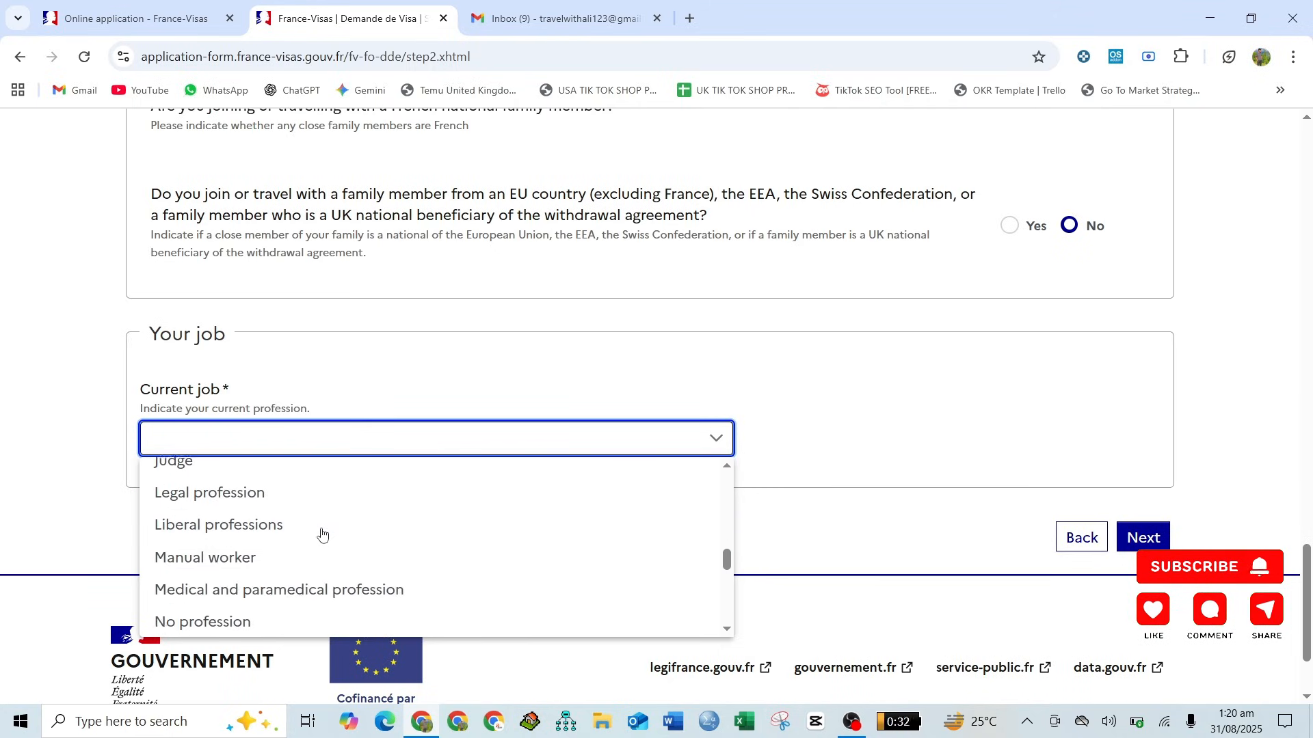
{"action": "scroll", "coordinate": [322, 534], "scroll_direction": "down", "scroll_amount": 4}
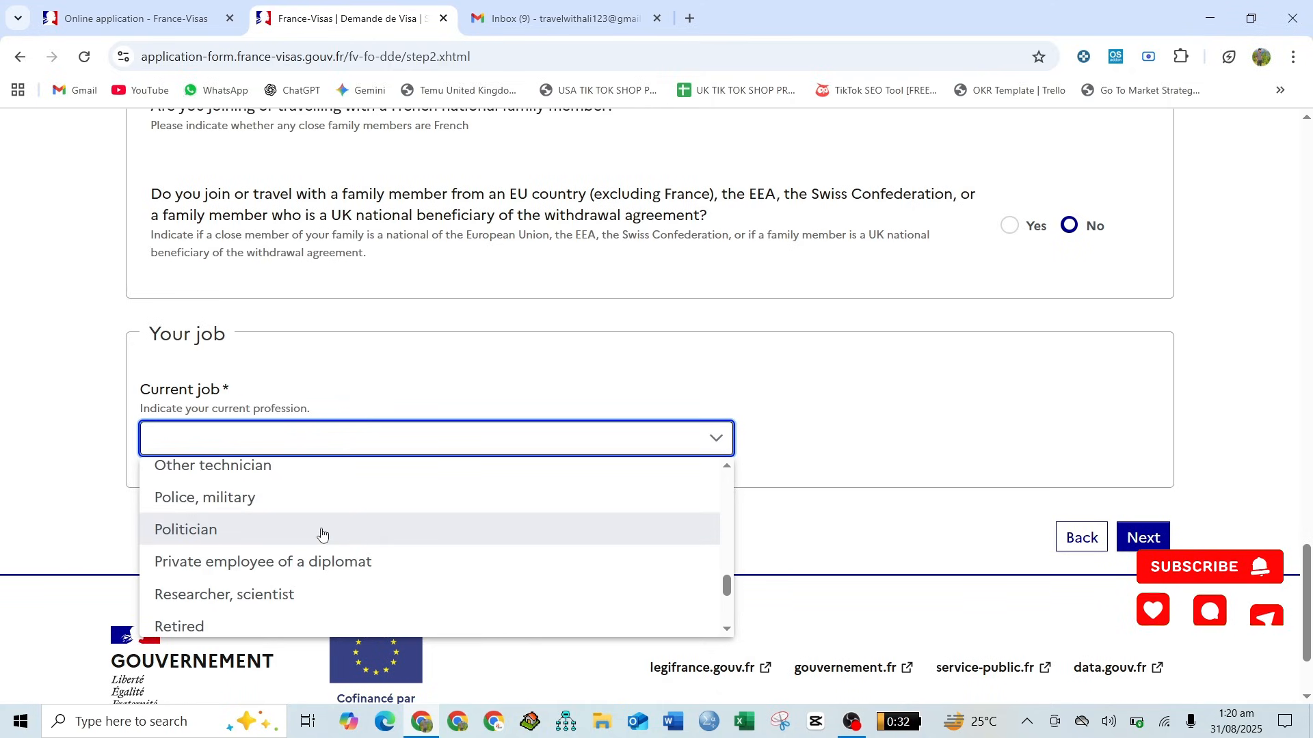
{"action": "scroll", "coordinate": [322, 534], "scroll_direction": "down", "scroll_amount": 5}
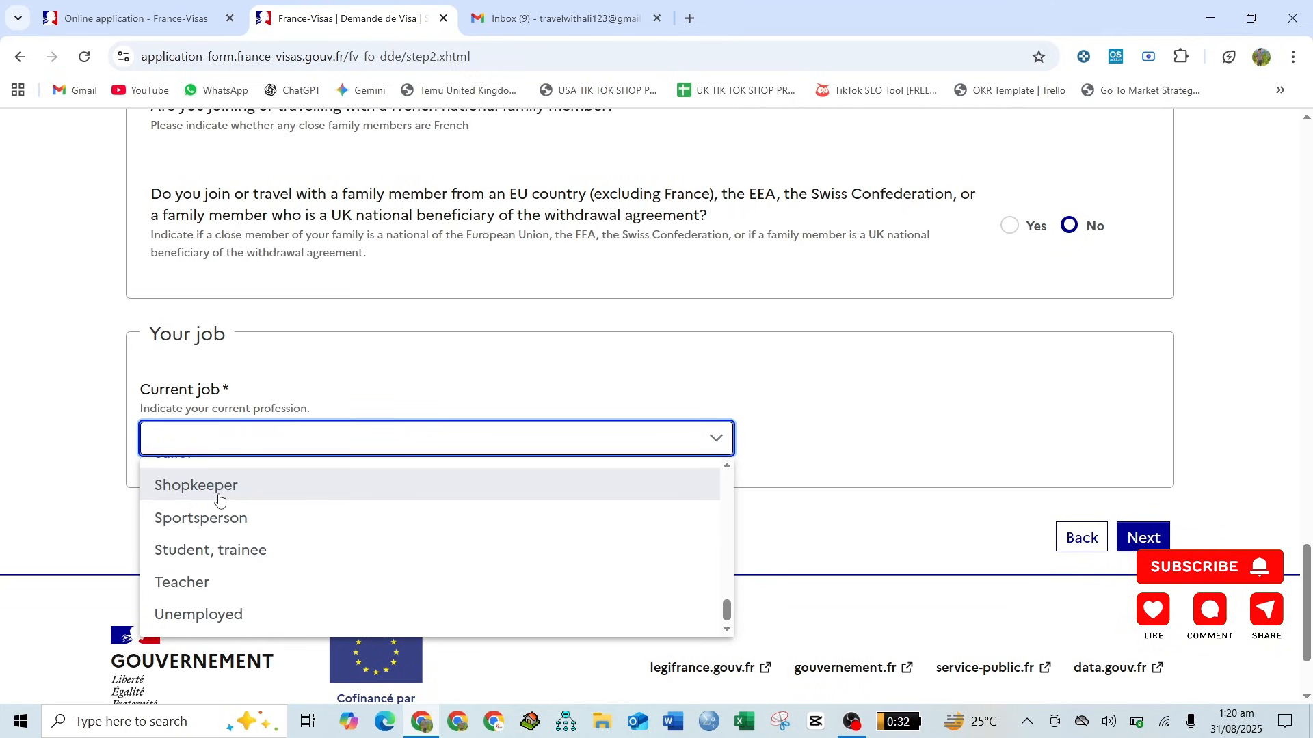
{"action": "scroll", "coordinate": [219, 500], "scroll_direction": "up", "scroll_amount": 15}
{"action": "scroll", "coordinate": [219, 500], "scroll_direction": "down", "scroll_amount": 10}
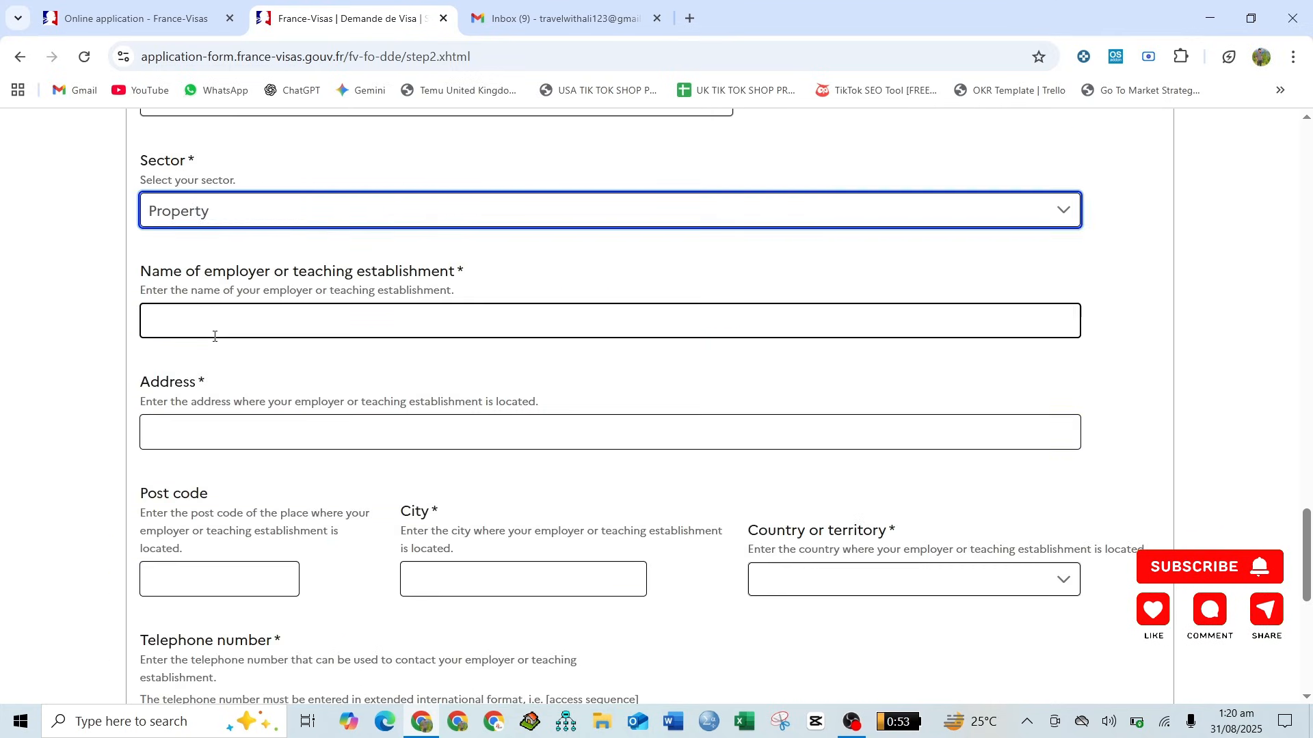
- Enter TRAVEL WITH ALI as the employer or teaching establishment and fill in the employer's address
{"action": "left_click", "coordinate": [212, 328]}
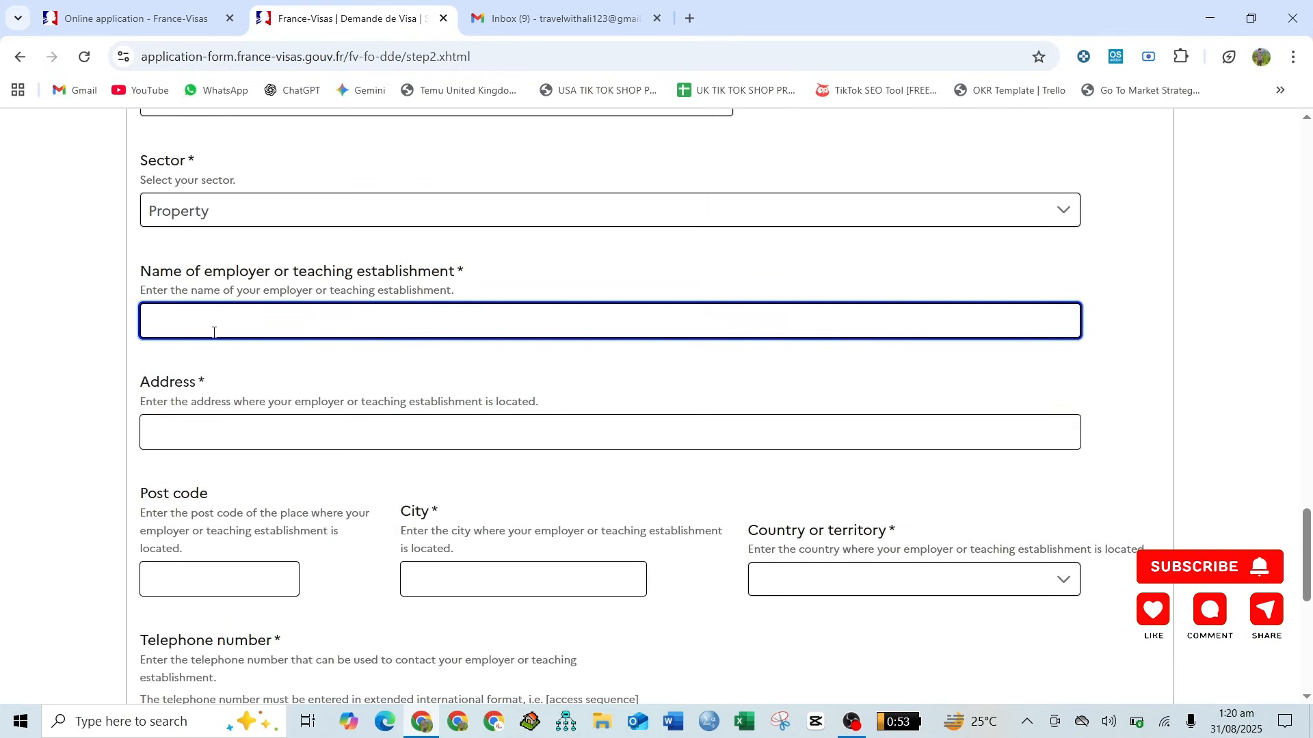
{"action": "type", "text": "TRAV"}
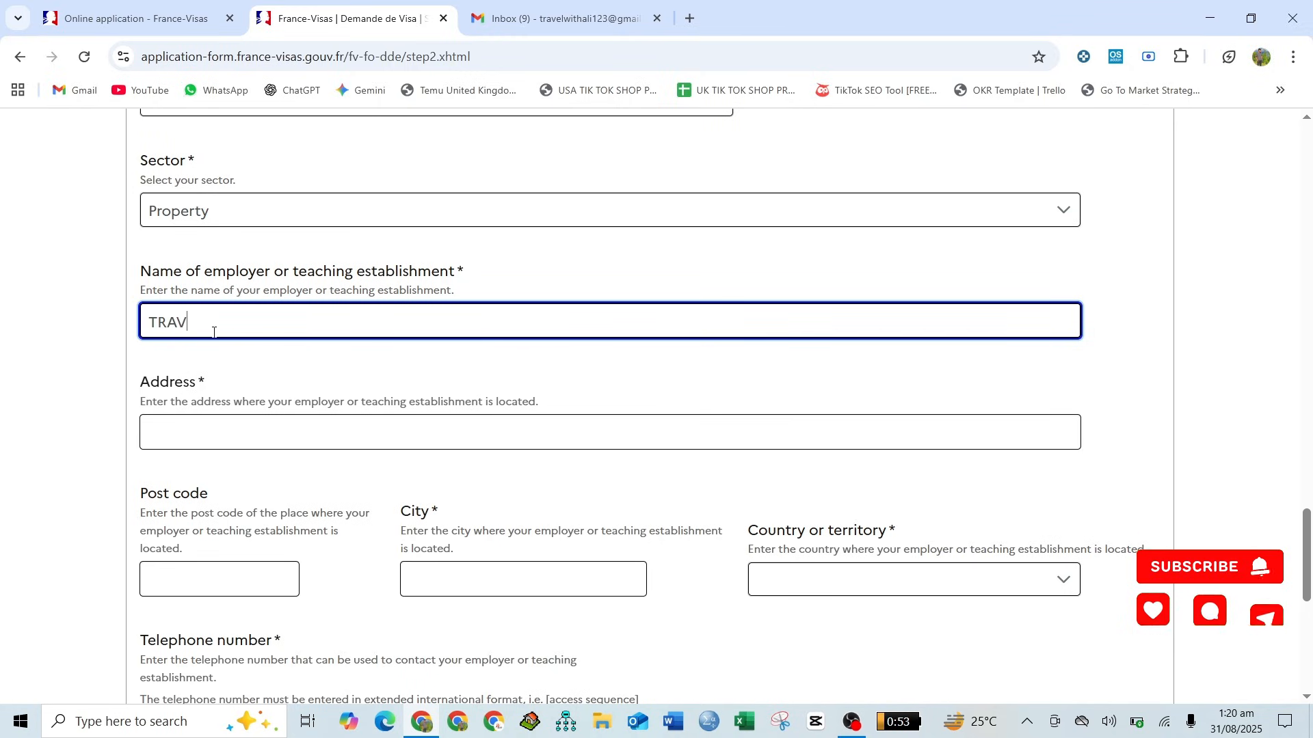
{"action": "type", "text": "EL WITH ALI"}
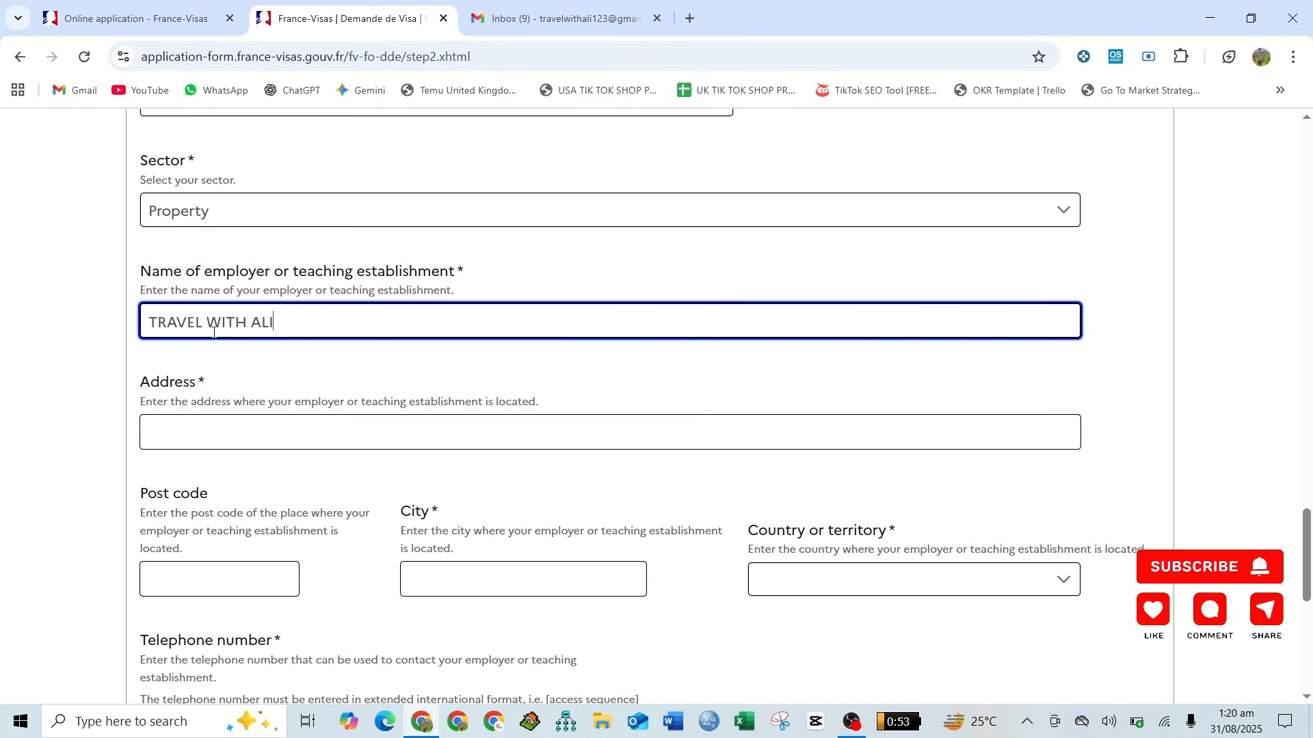
{"action": "scroll", "coordinate": [212, 333], "scroll_direction": "down", "scroll_amount": 1}
{"action": "left_click", "coordinate": [219, 347]}
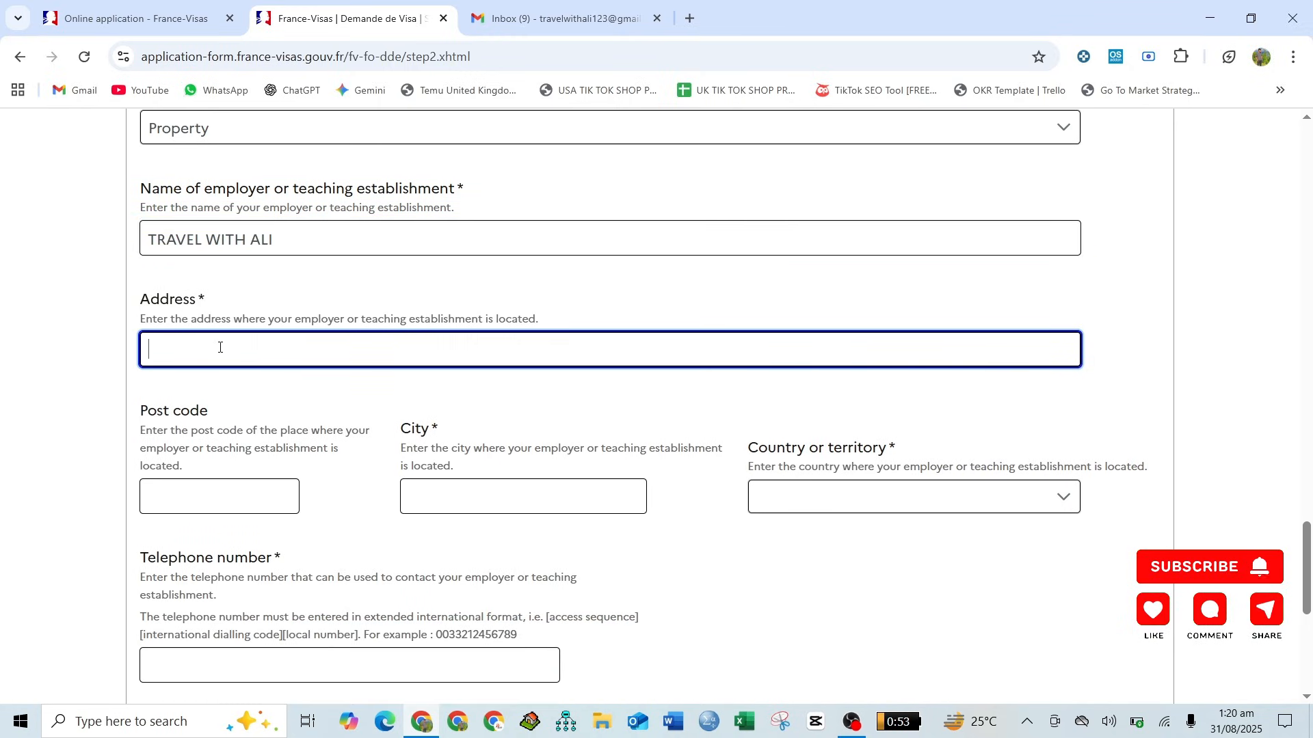
{"action": "type", "text": "LAHORE"}
- Enter LAHORE as the employer's city and set the employer's country or territory to Pakistan
{"action": "scroll", "coordinate": [213, 346], "scroll_direction": "down", "scroll_amount": 3}
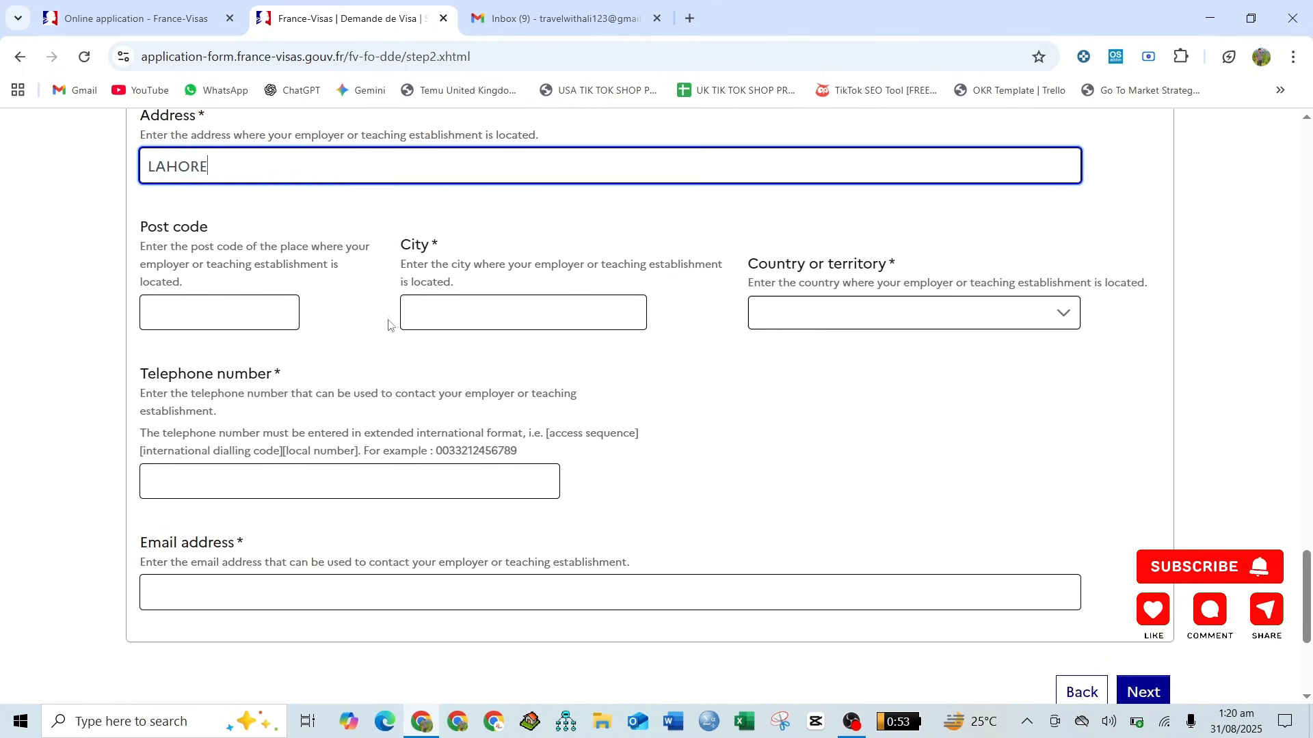
{"action": "left_click", "coordinate": [463, 322]}
{"action": "type", "text": "LAHORE"}
{"action": "left_click", "coordinate": [851, 327]}
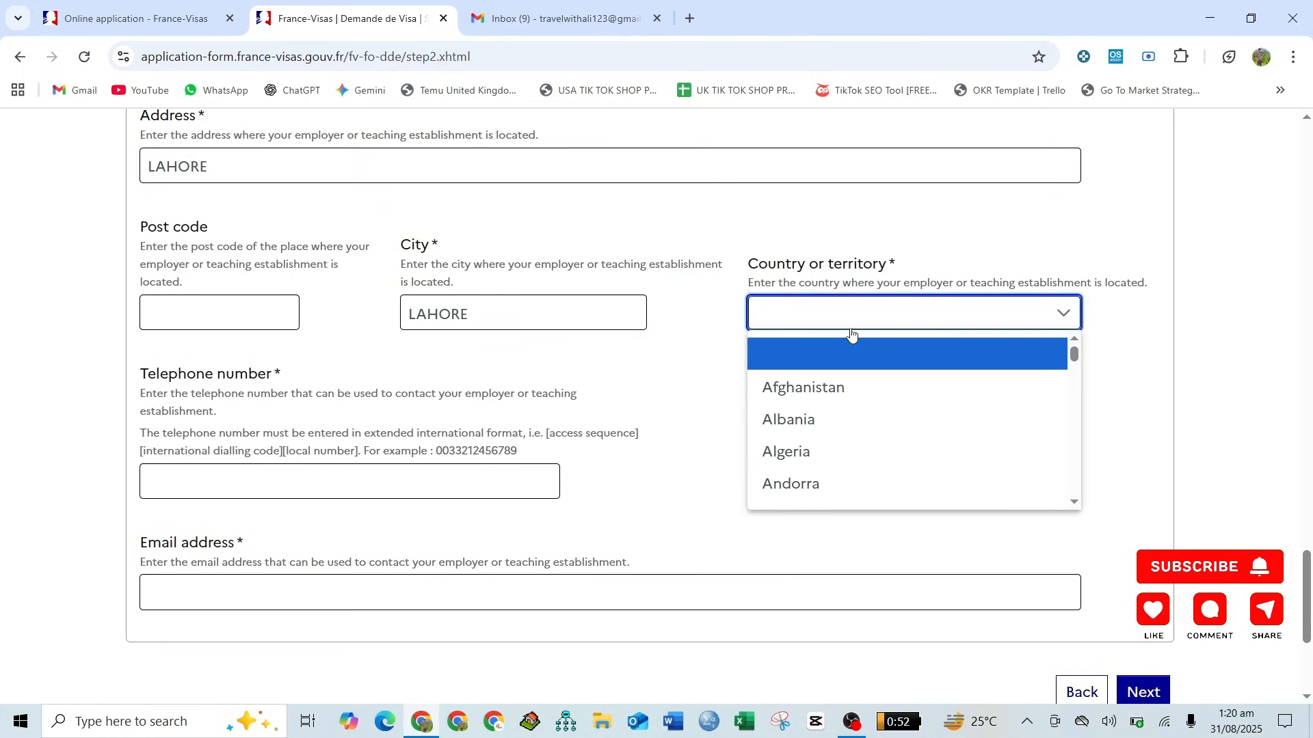
{"action": "key", "text": "p"}
{"action": "key", "text": "Return"}
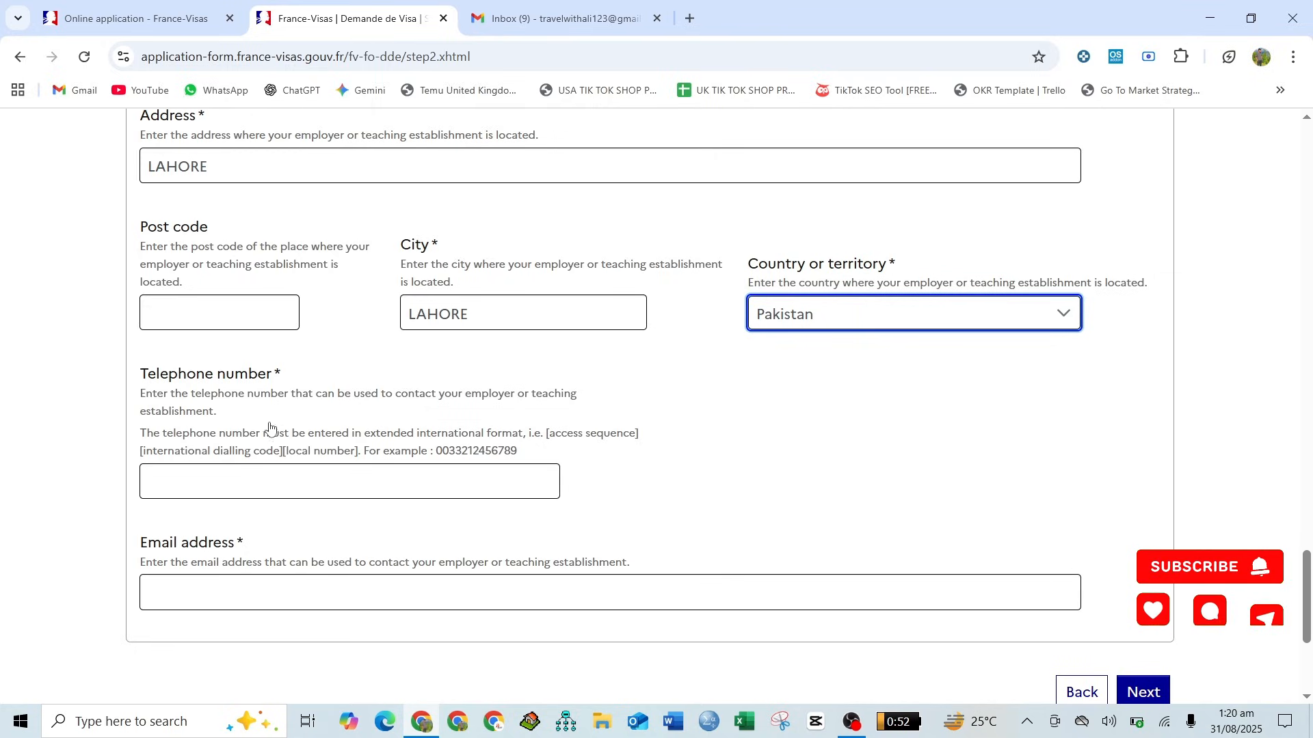
- Fill in the employer's telephone number in extended international format
{"action": "left_click", "coordinate": [264, 484]}
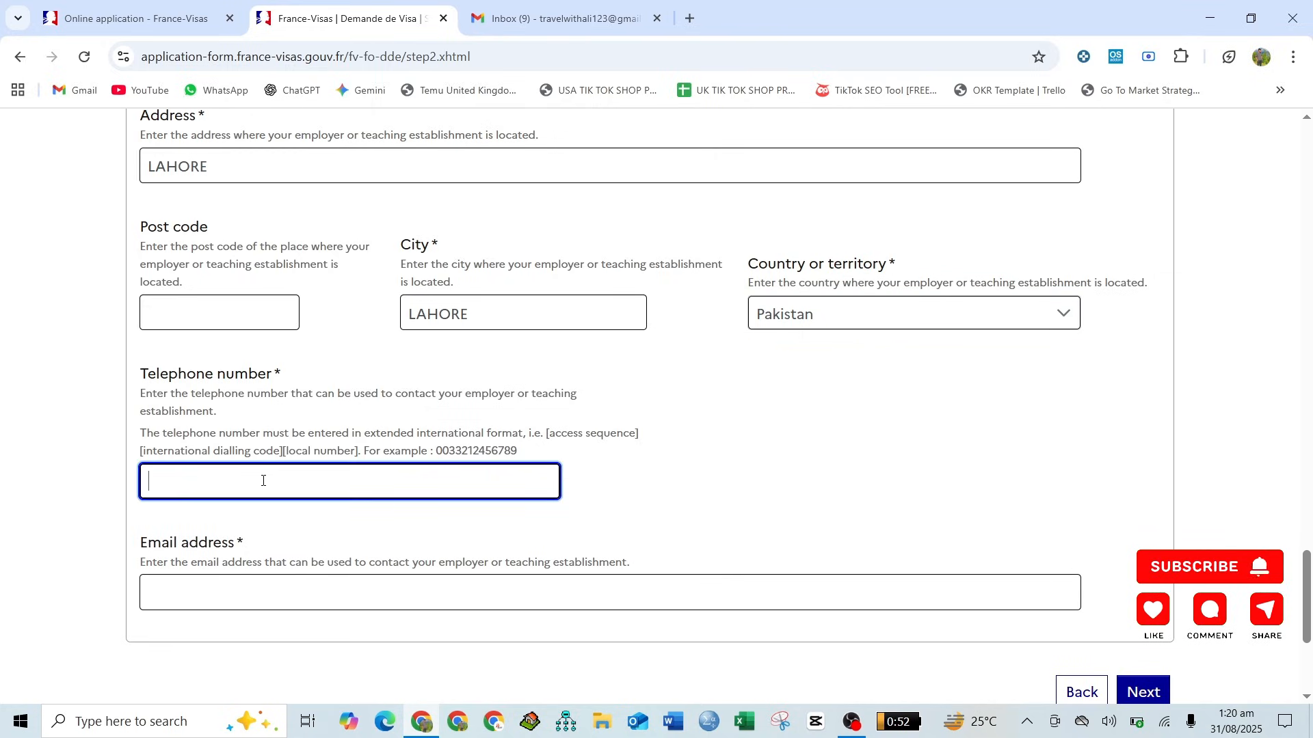
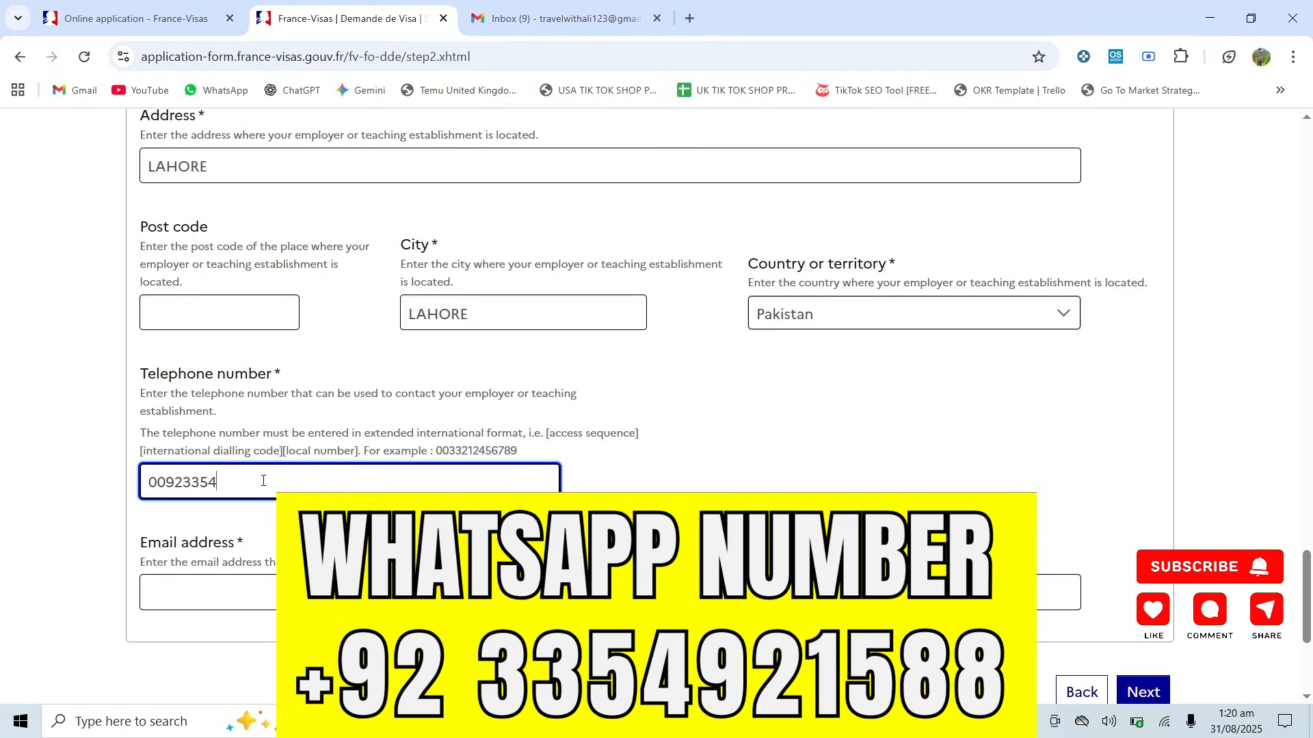
- Fill in the employer's contact email address
{"action": "scroll", "coordinate": [260, 472], "scroll_direction": "down", "scroll_amount": 2}
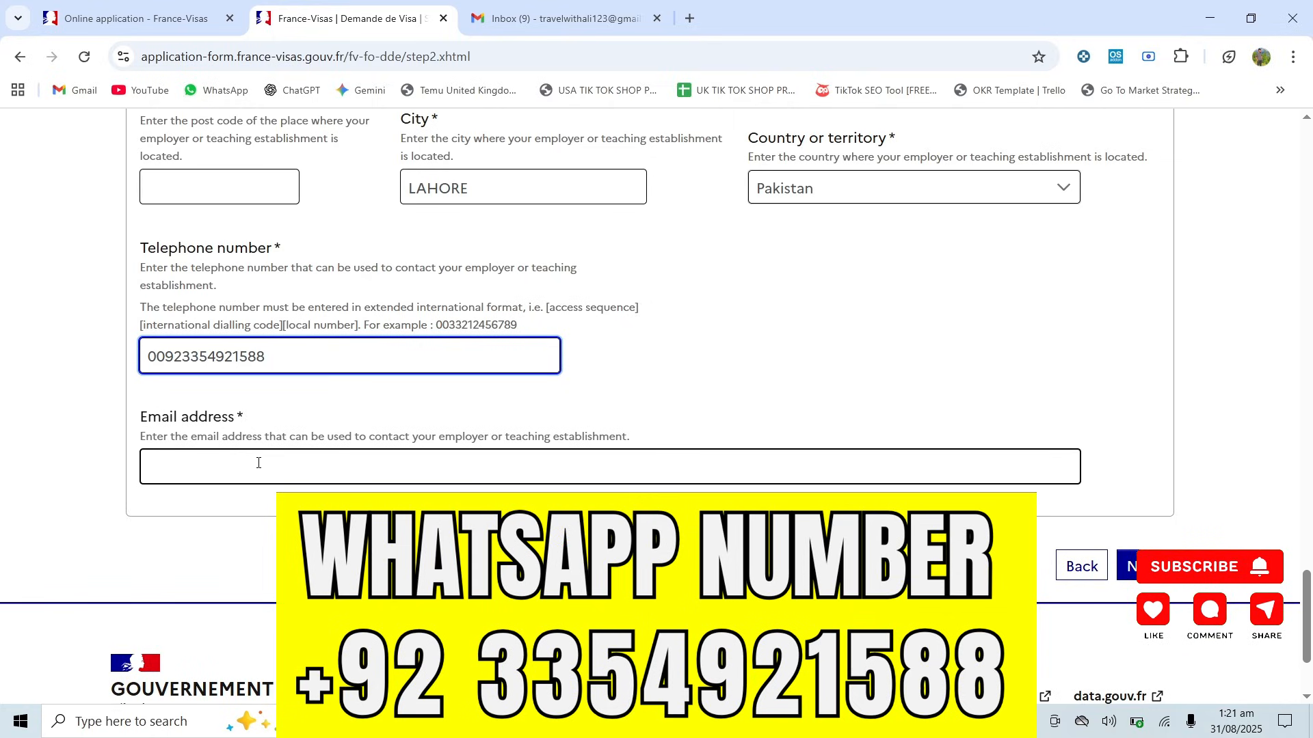
{"action": "left_click", "coordinate": [258, 463]}
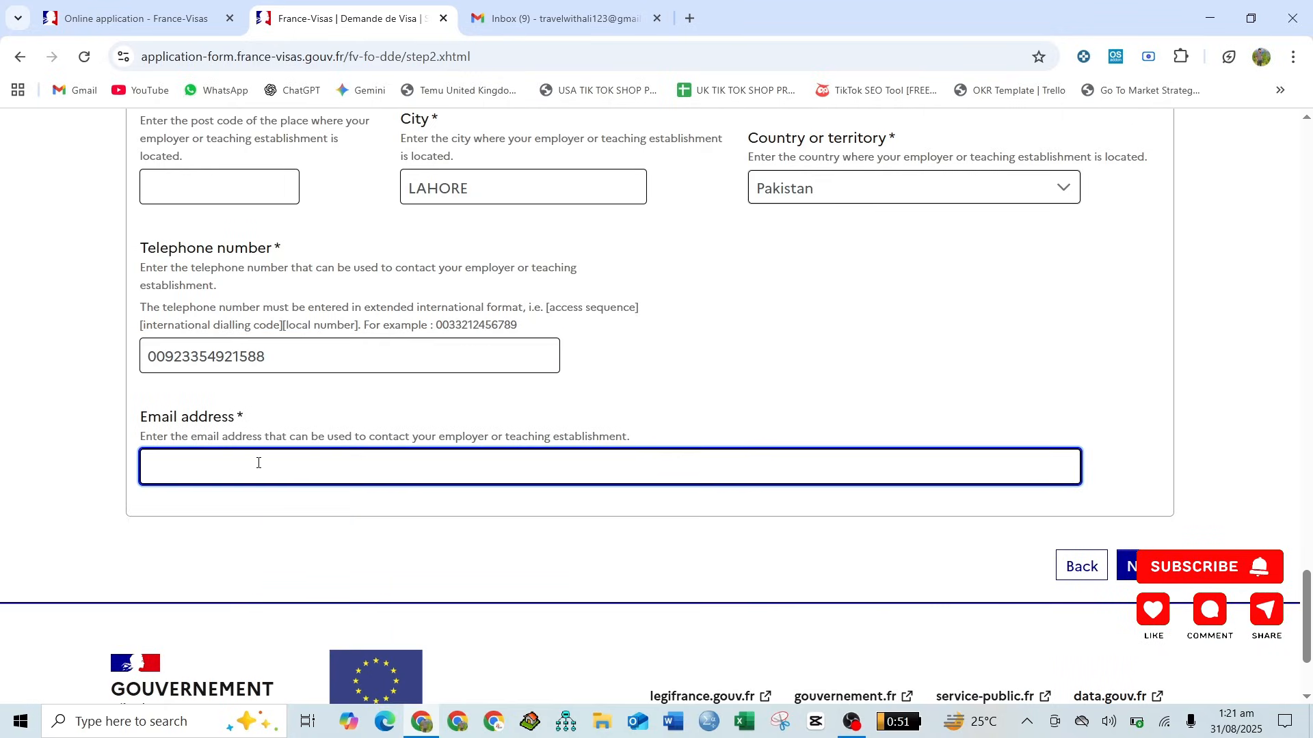
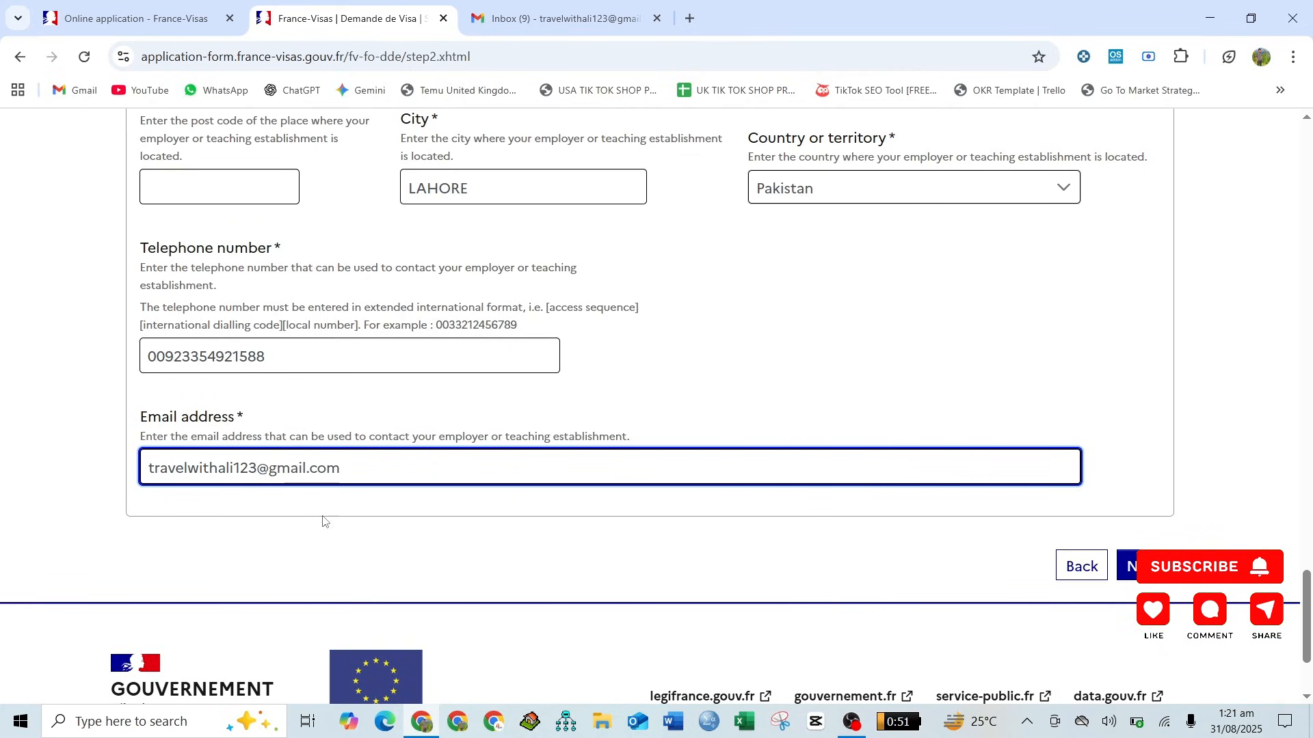
{"action": "left_click", "coordinate": [414, 560]}
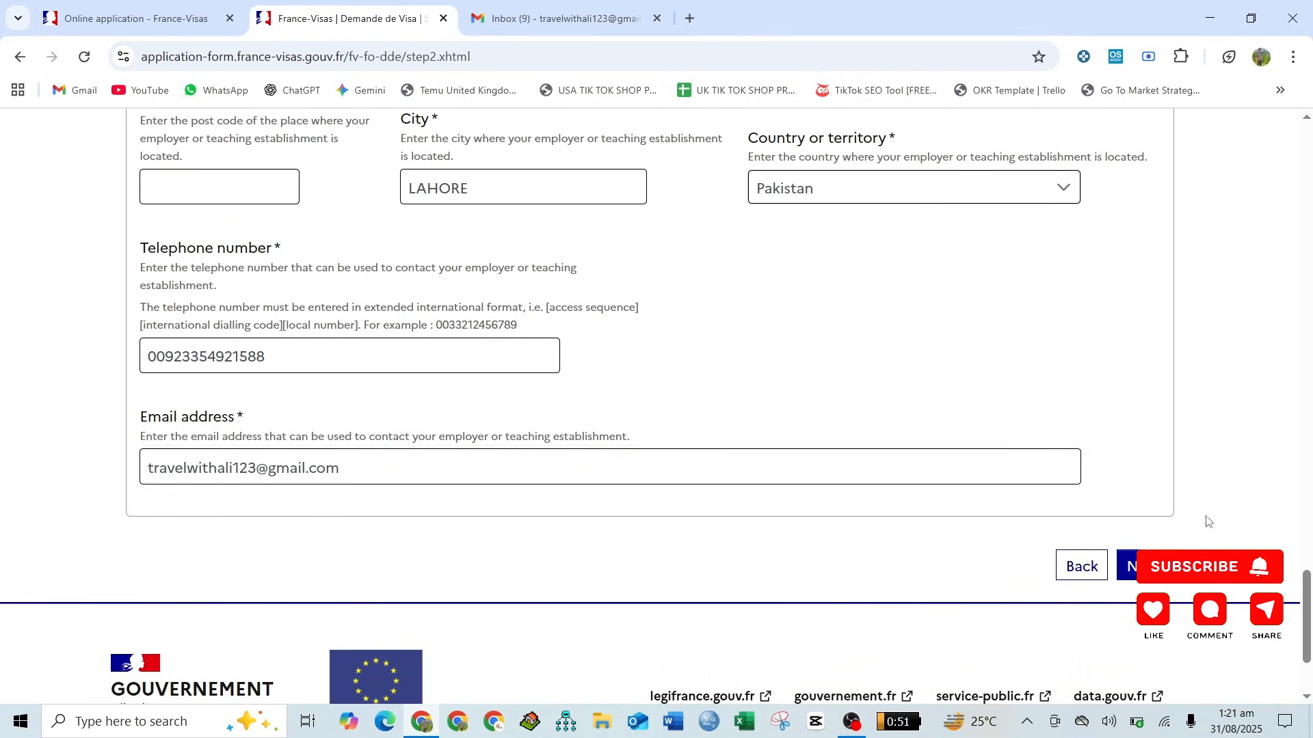
- Submit the personal information and continue past the previous visa question, leaving the Schengen visa answer at No
{"action": "left_click", "coordinate": [1126, 566]}
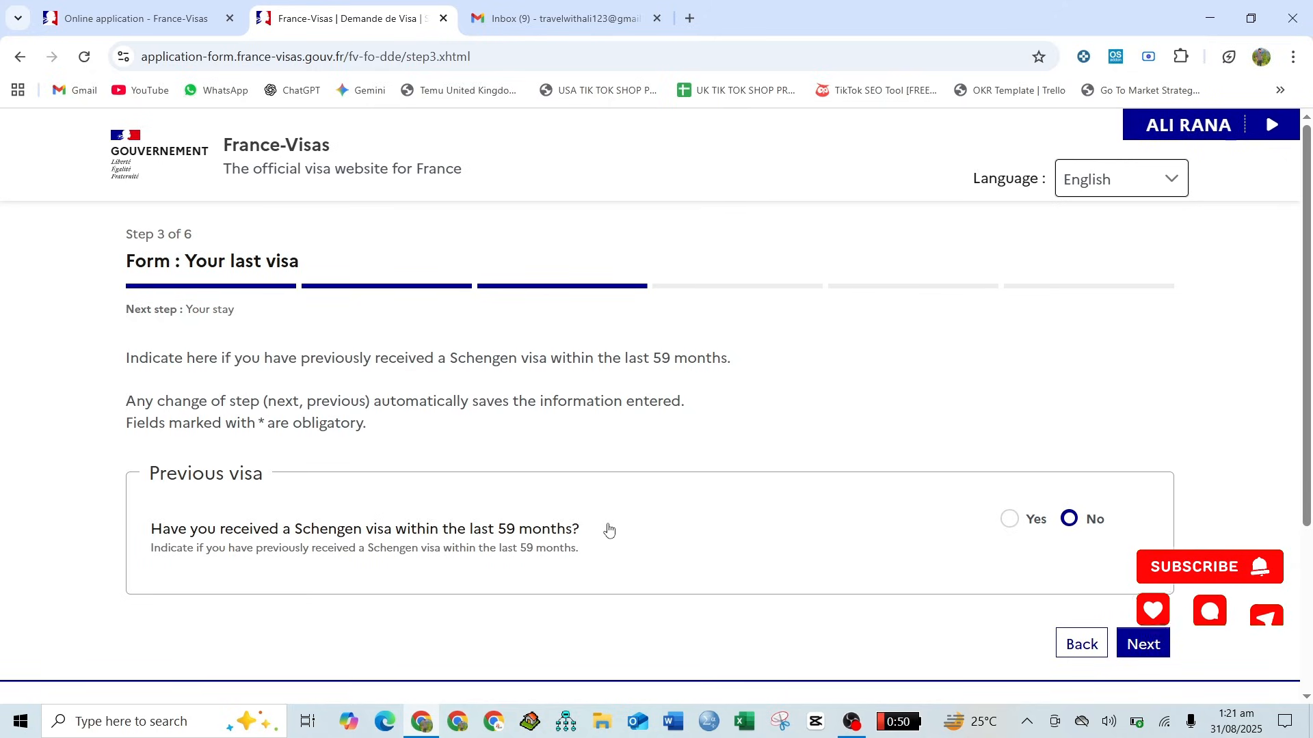
{"action": "scroll", "coordinate": [608, 530], "scroll_direction": "down", "scroll_amount": 2}
{"action": "left_click", "coordinate": [1143, 465]}
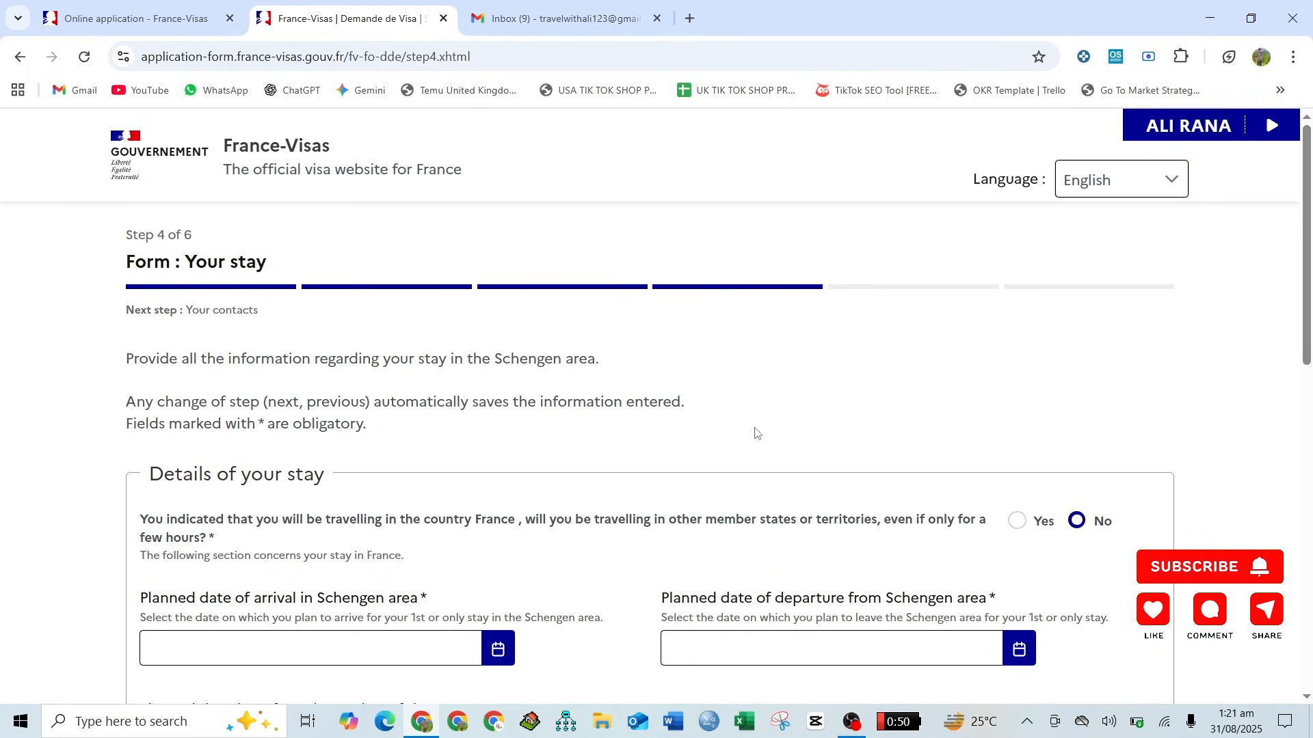
- Set the planned date of arrival in the Schengen area to 05/09/2025
{"action": "scroll", "coordinate": [755, 433], "scroll_direction": "down", "scroll_amount": 2}
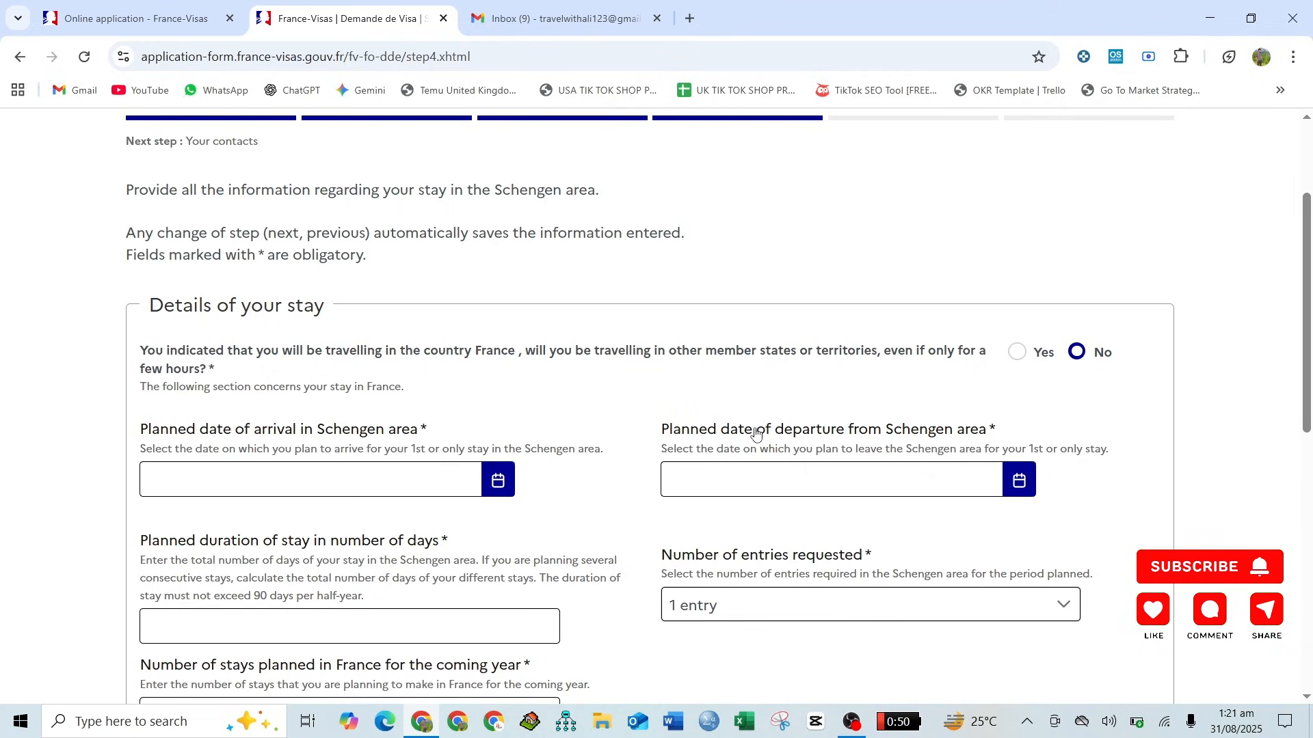
{"action": "scroll", "coordinate": [755, 432], "scroll_direction": "down", "scroll_amount": 2}
{"action": "left_click", "coordinate": [495, 352]}
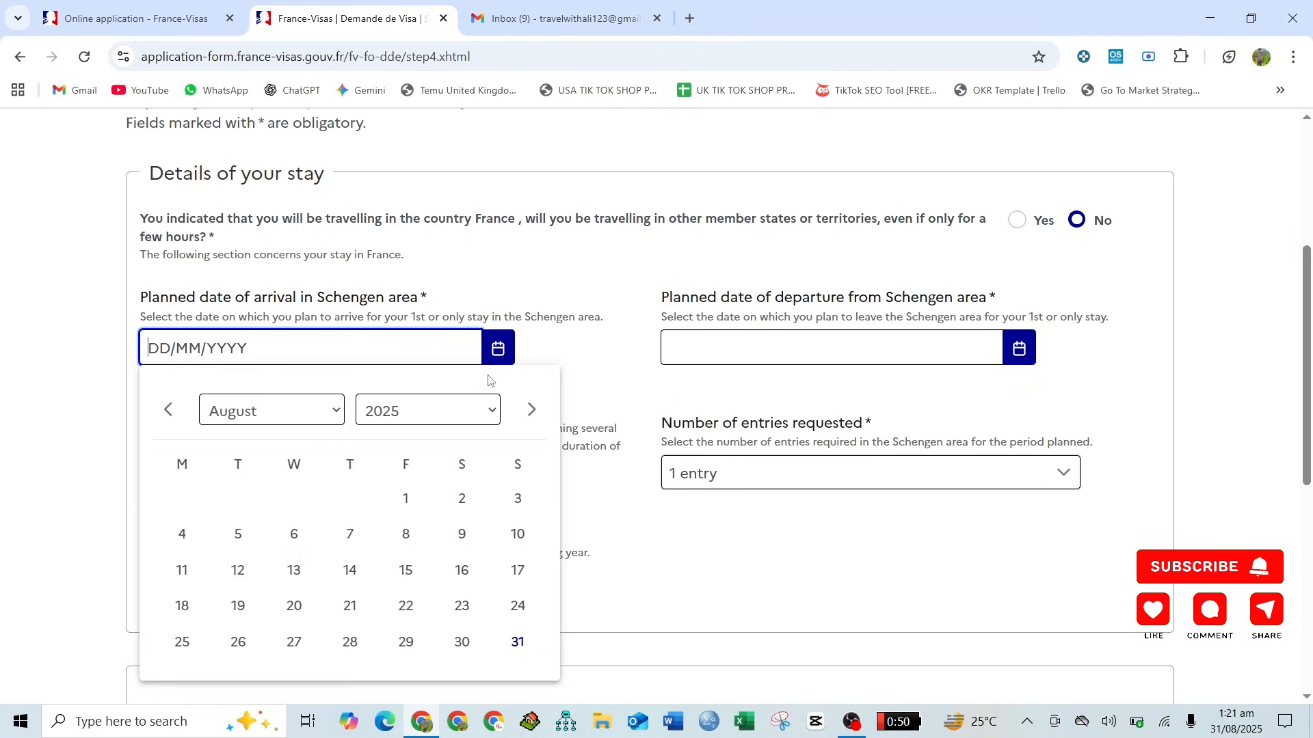
{"action": "left_click", "coordinate": [532, 409]}
{"action": "left_click", "coordinate": [405, 499]}
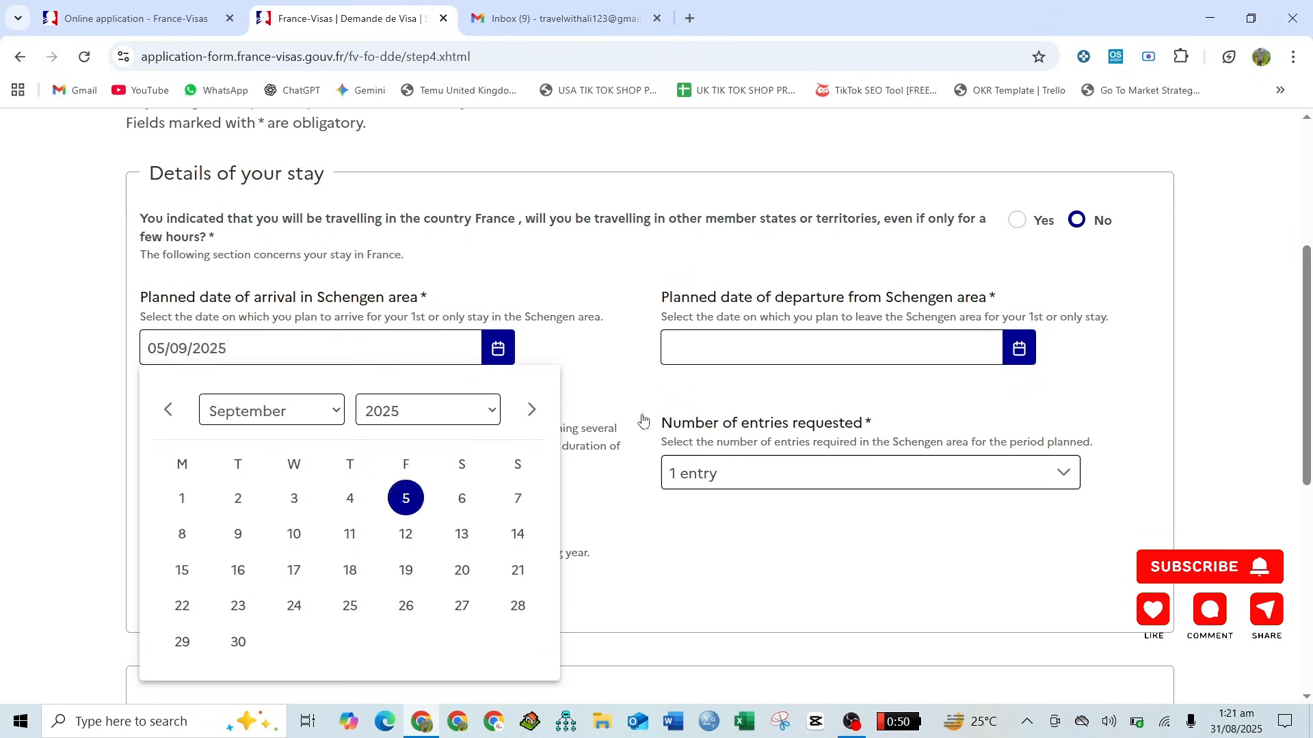
{"action": "left_click", "coordinate": [643, 420]}
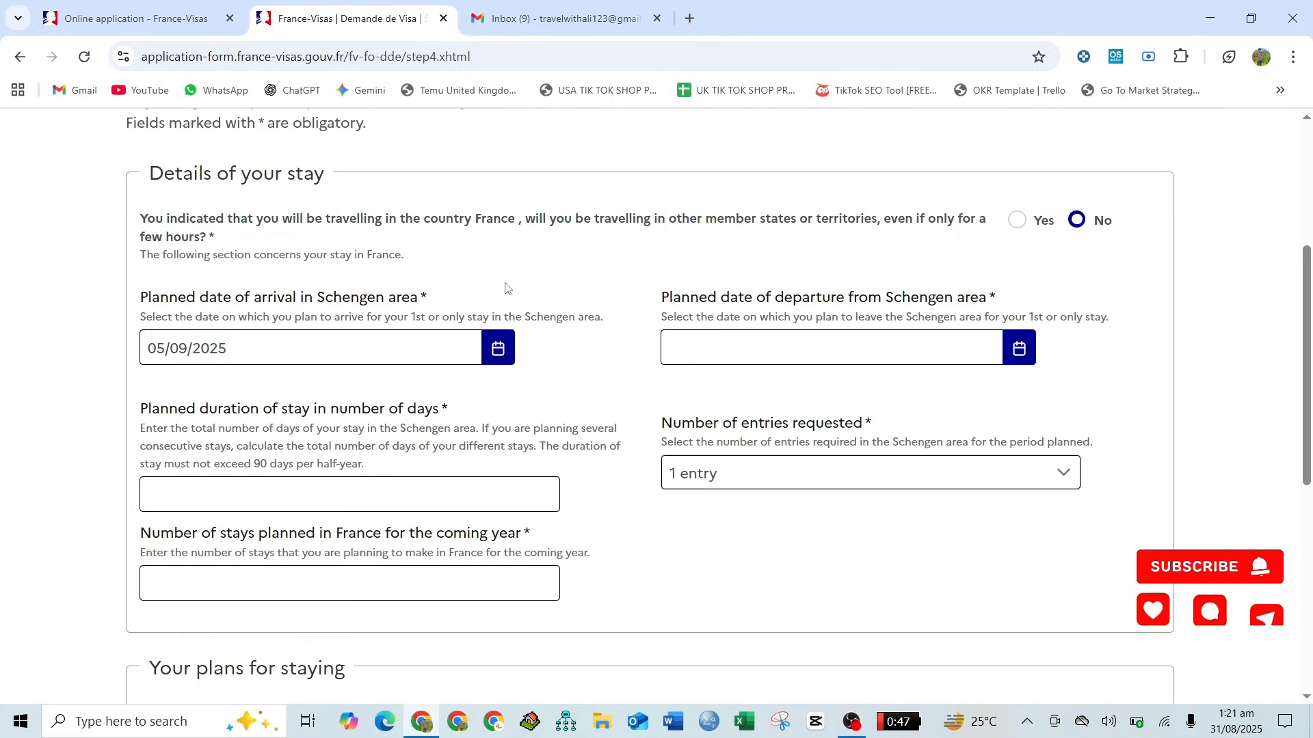
- Set the planned departure date from the Schengen area to 12/09/2025 and the planned duration of stay to 8 days
{"action": "left_click", "coordinate": [1026, 349]}
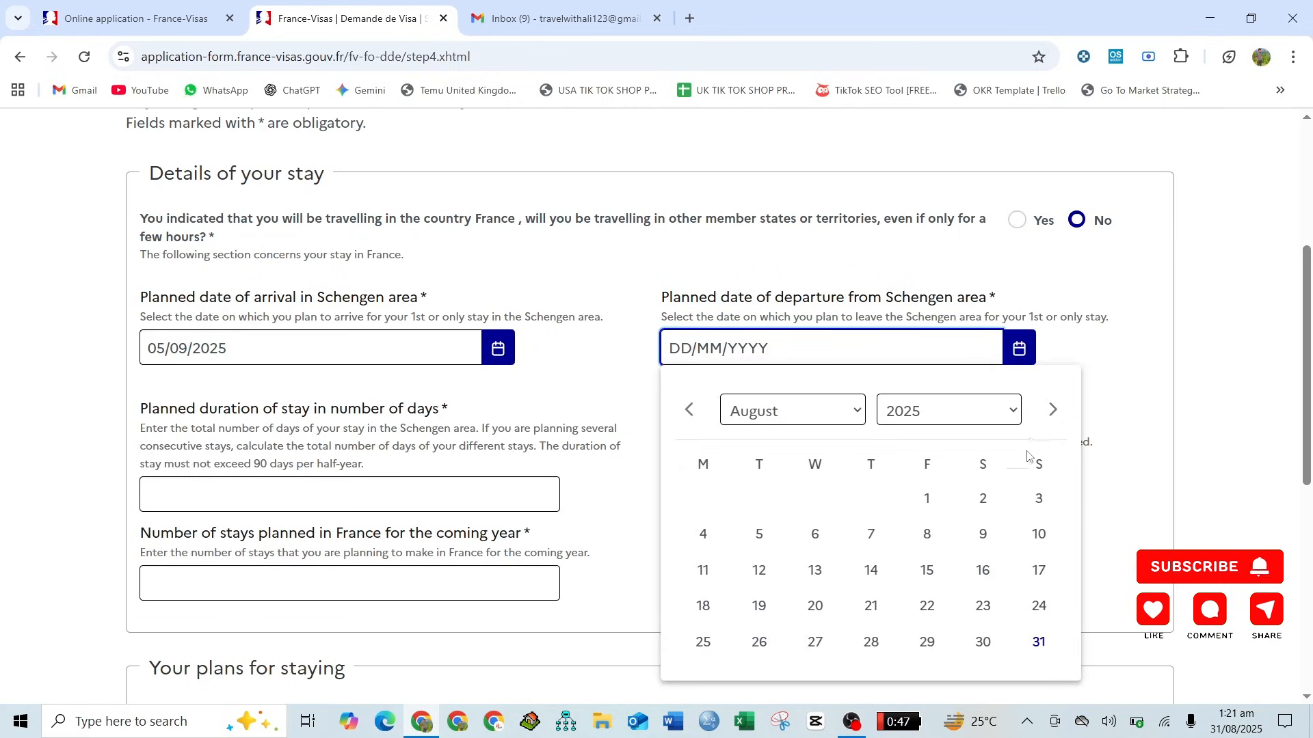
{"action": "left_click", "coordinate": [1053, 409]}
{"action": "left_click", "coordinate": [927, 533]}
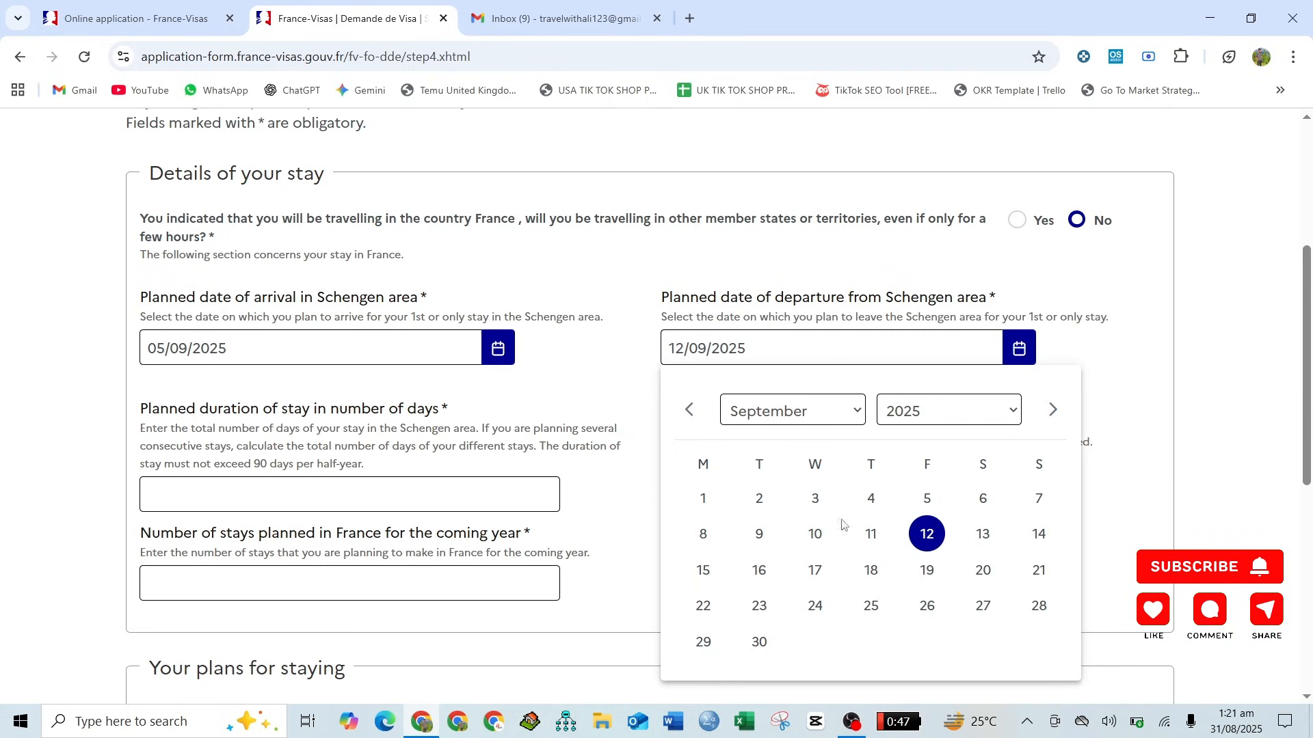
{"action": "left_click", "coordinate": [355, 498]}
{"action": "type", "text": "8"}
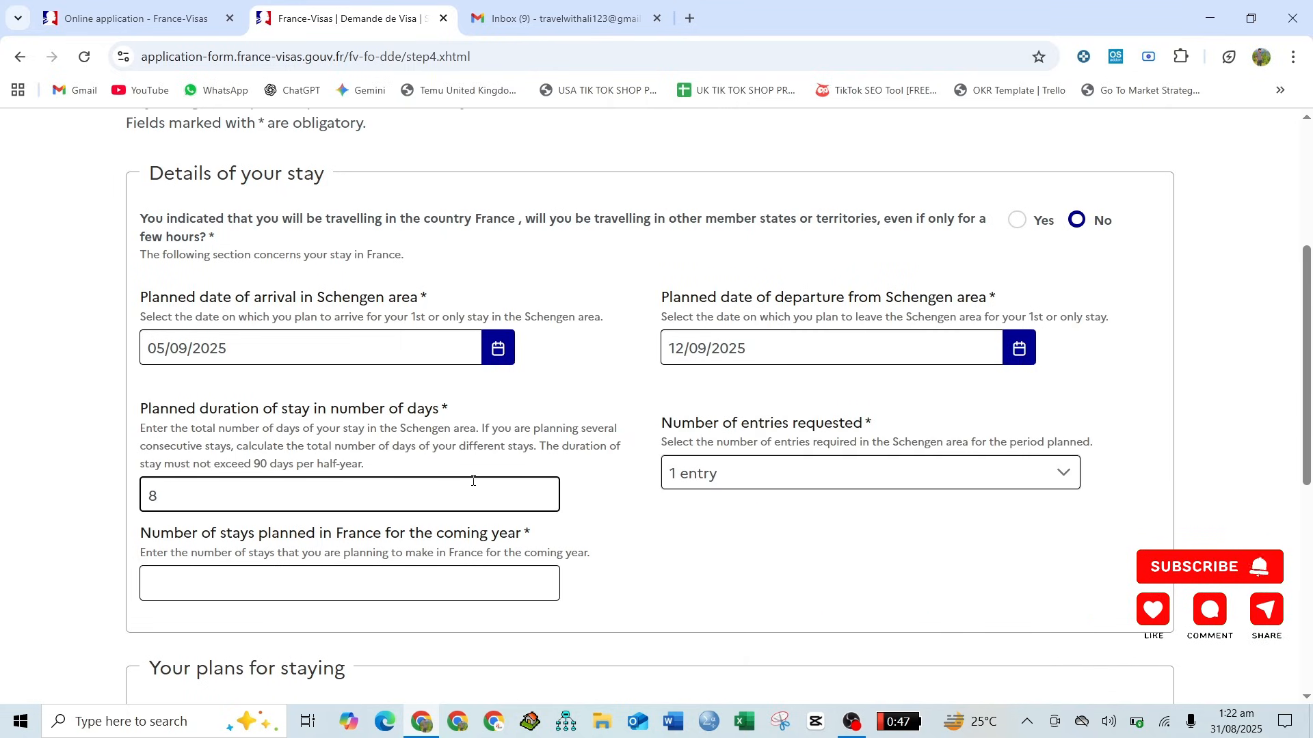
- Keep 1 entry requested, enter 1 as the number of stays planned in France, and continue to the contacts step
{"action": "scroll", "coordinate": [609, 463], "scroll_direction": "down", "scroll_amount": 3}
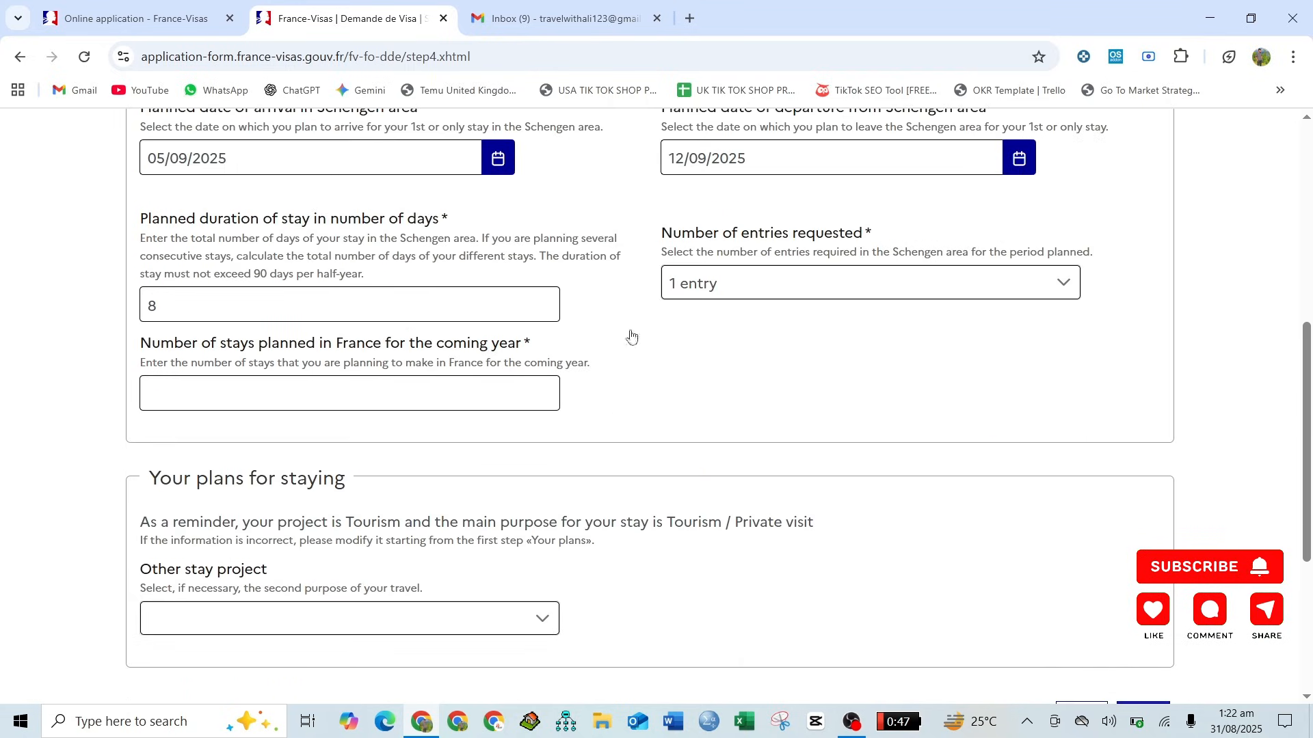
{"action": "left_click", "coordinate": [749, 290]}
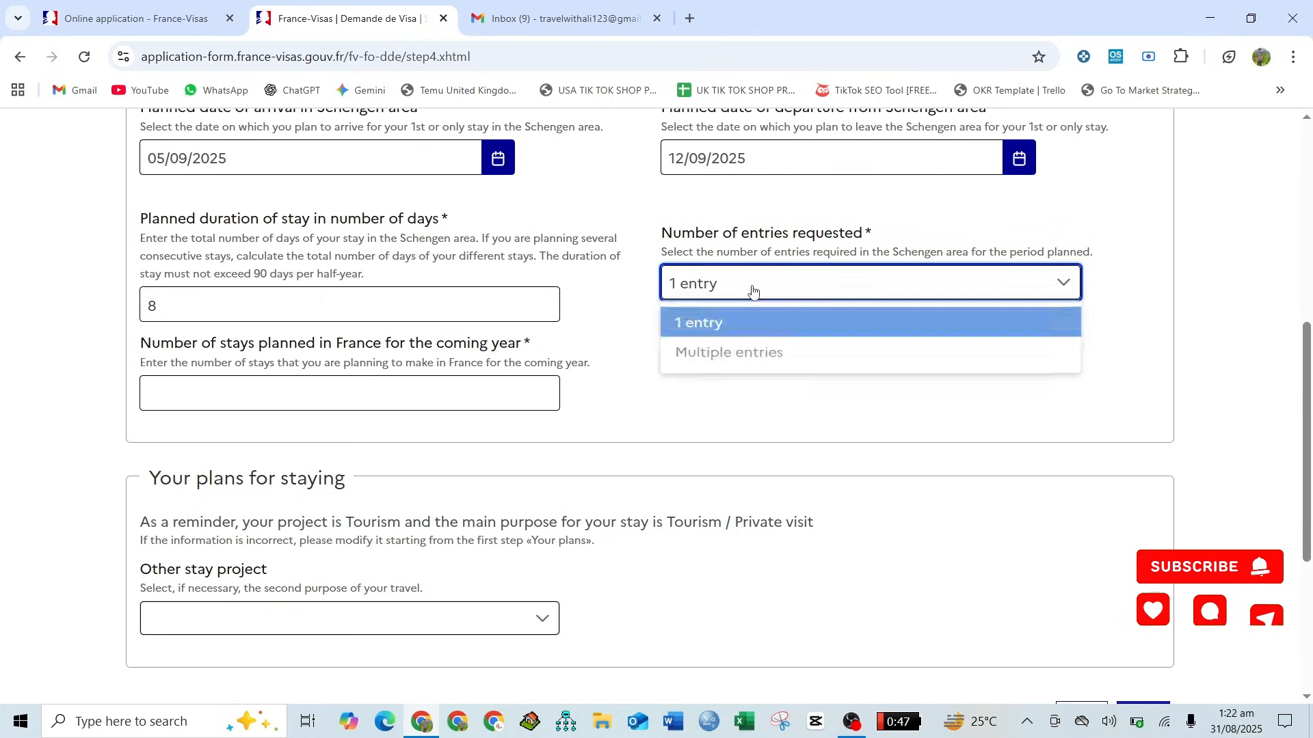
{"action": "left_click", "coordinate": [632, 305]}
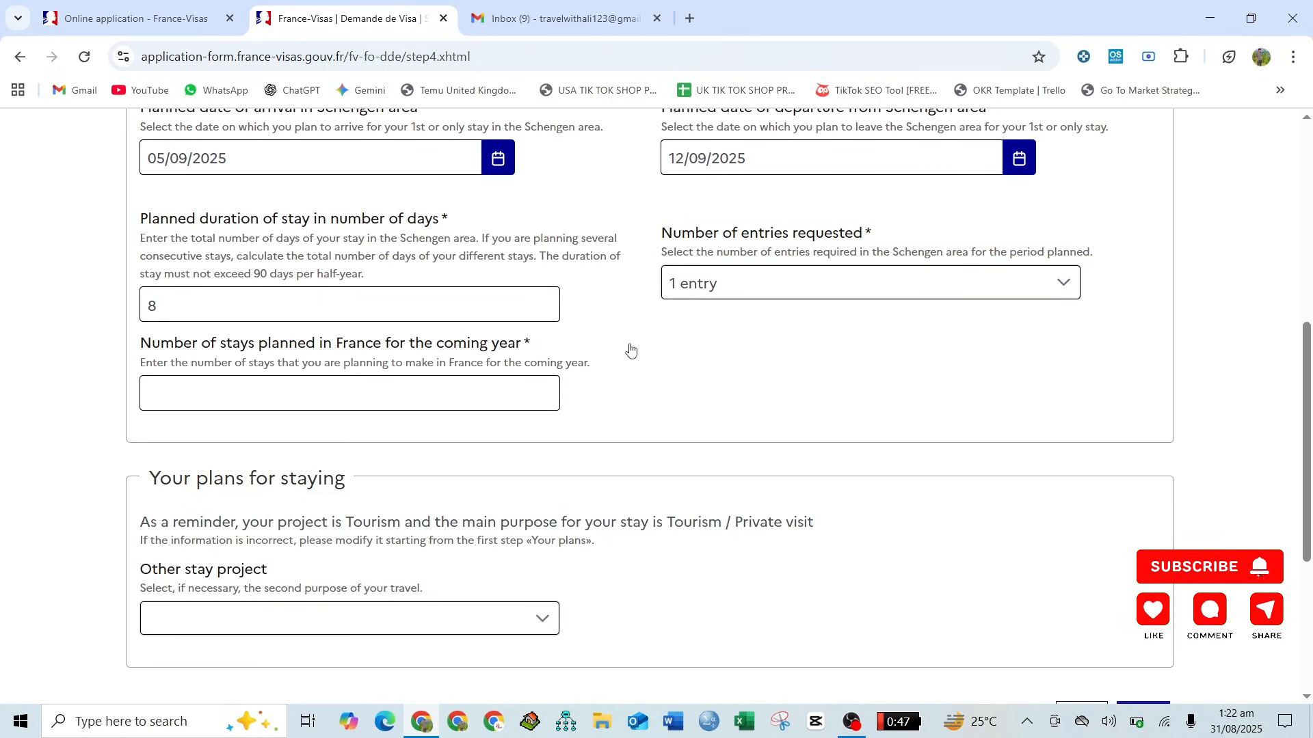
{"action": "scroll", "coordinate": [630, 350], "scroll_direction": "down", "scroll_amount": 1}
{"action": "scroll", "coordinate": [629, 347], "scroll_direction": "down", "scroll_amount": 1}
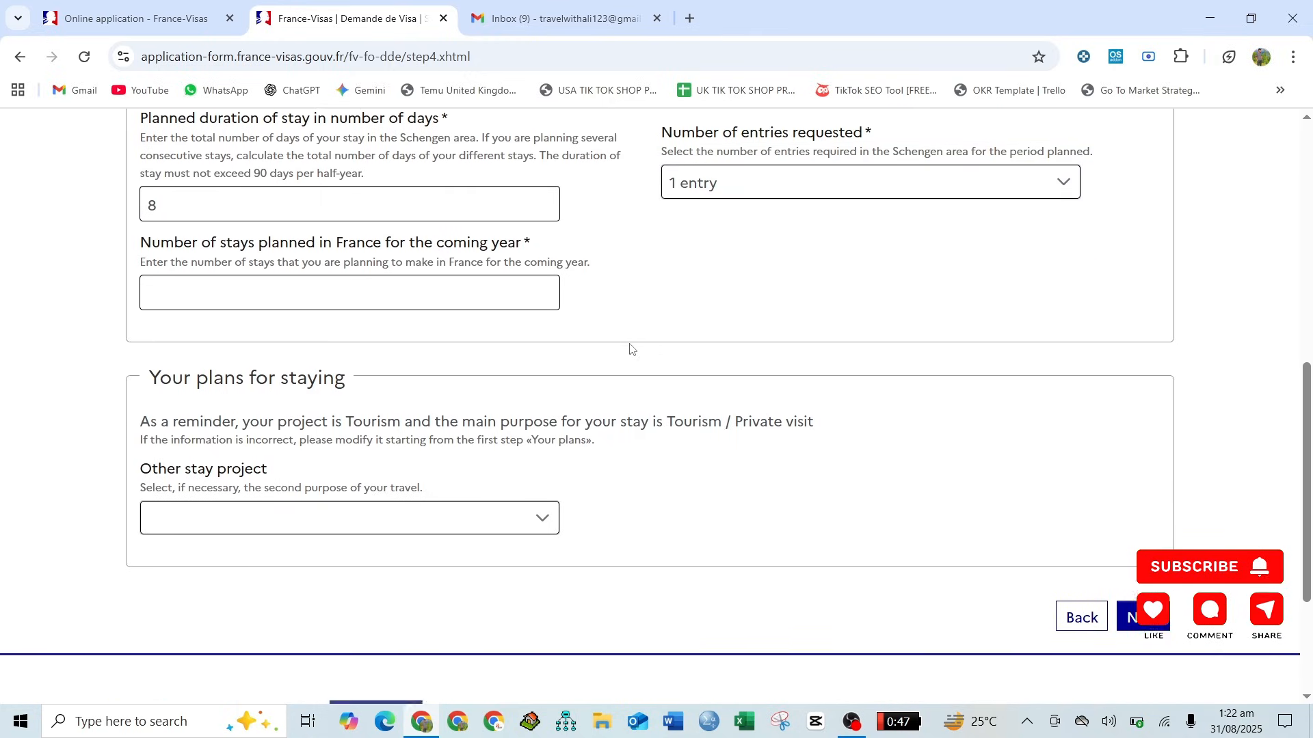
{"action": "left_click", "coordinate": [361, 299]}
{"action": "type", "text": "1"}
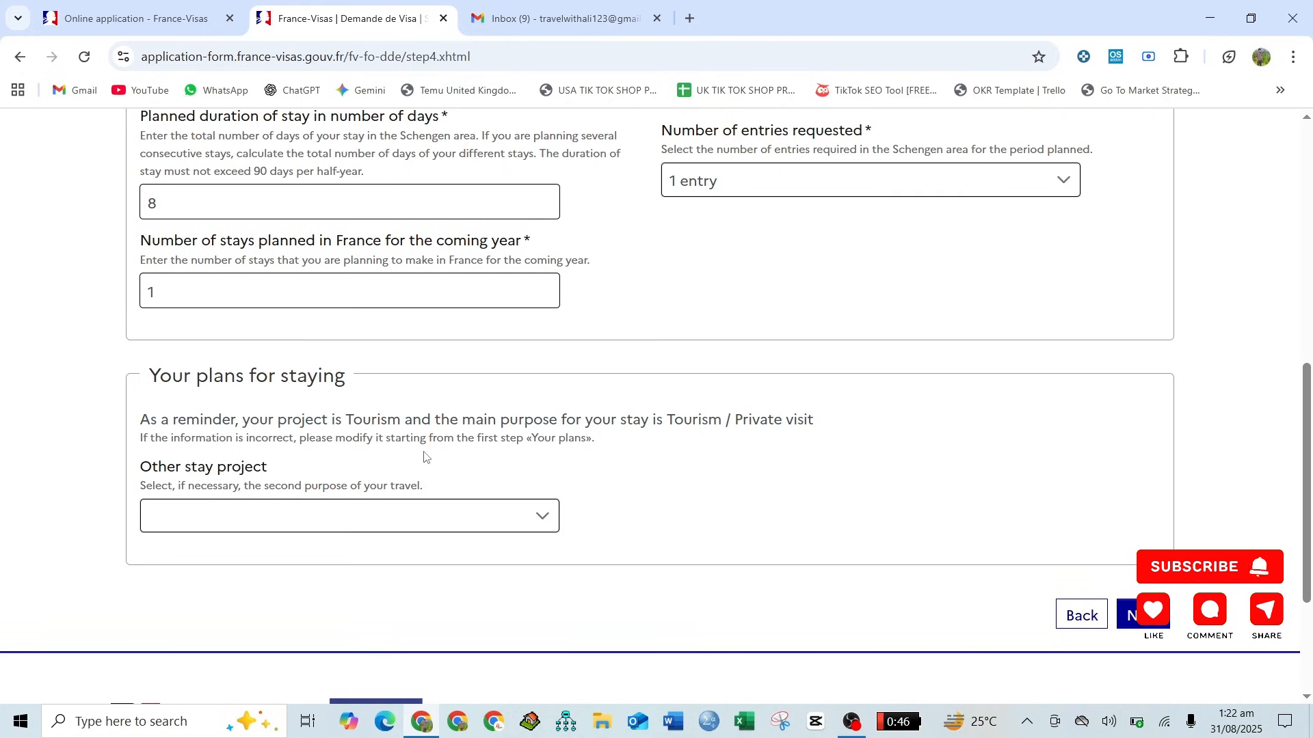
{"action": "left_click", "coordinate": [1125, 614]}
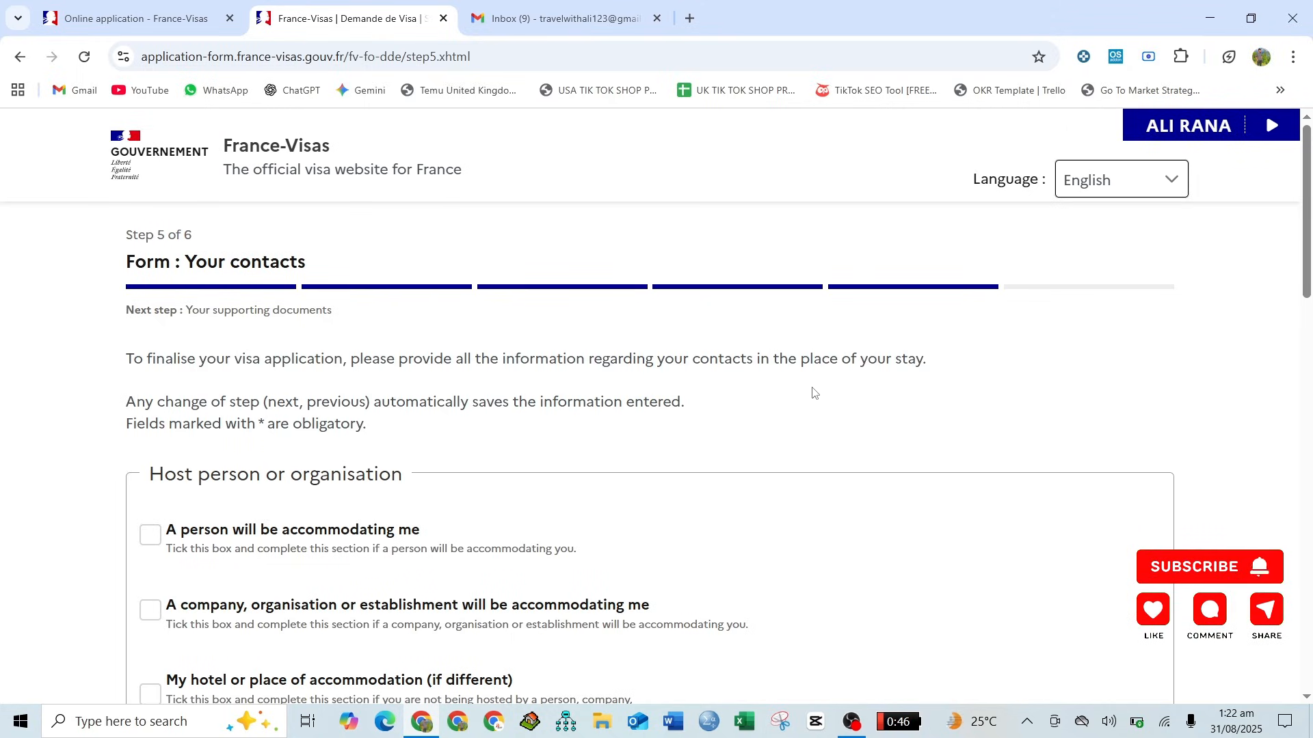
- Select My hotel or place of accommodation as the host and enter NAME as the hotel's name
{"action": "scroll", "coordinate": [813, 392], "scroll_direction": "down", "scroll_amount": 3}
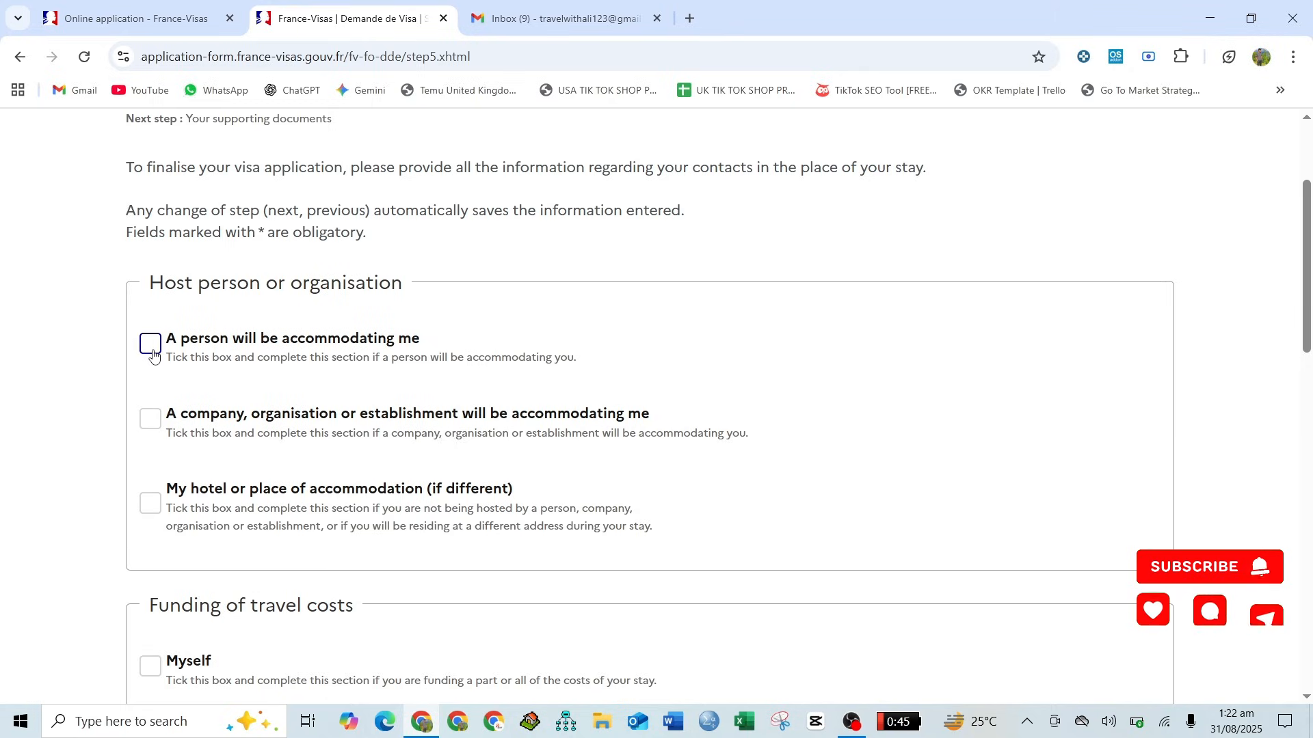
{"action": "left_click", "coordinate": [149, 504]}
{"action": "scroll", "coordinate": [150, 510], "scroll_direction": "down", "scroll_amount": 2}
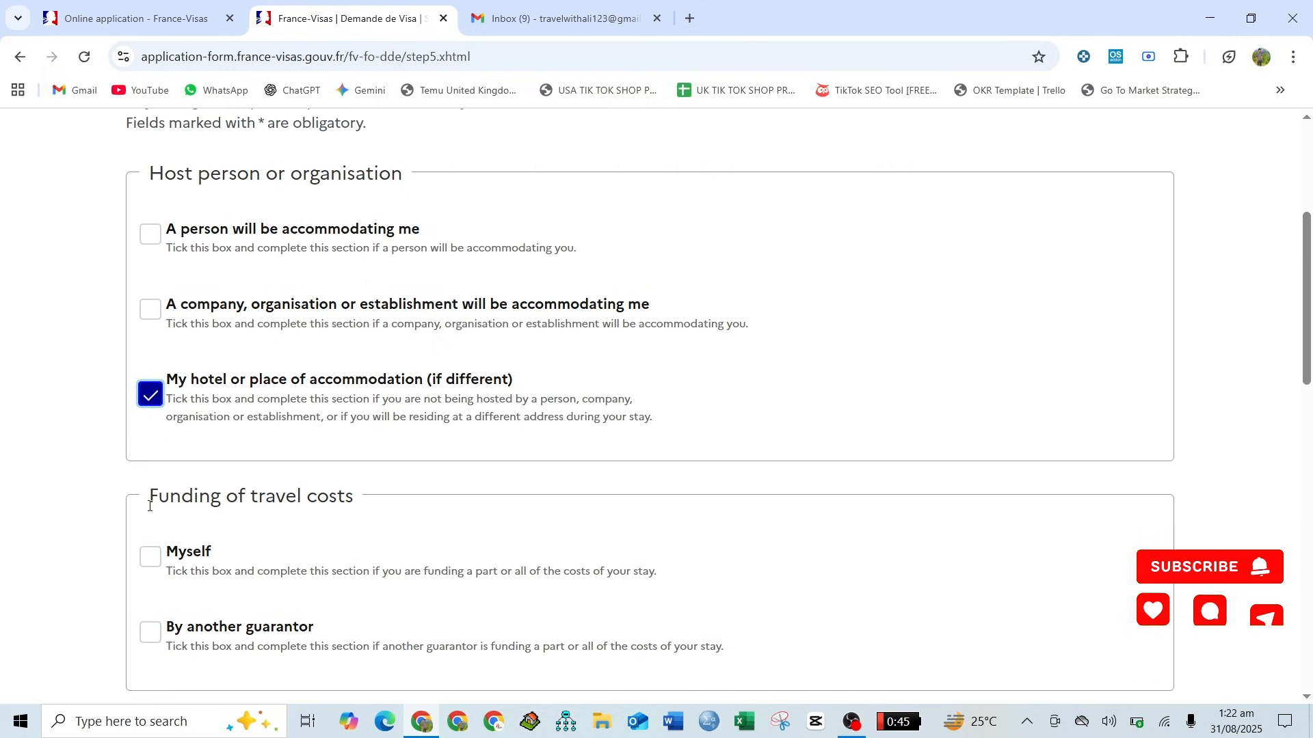
{"action": "scroll", "coordinate": [149, 506], "scroll_direction": "down", "scroll_amount": 2}
{"action": "scroll", "coordinate": [150, 510], "scroll_direction": "down", "scroll_amount": 1}
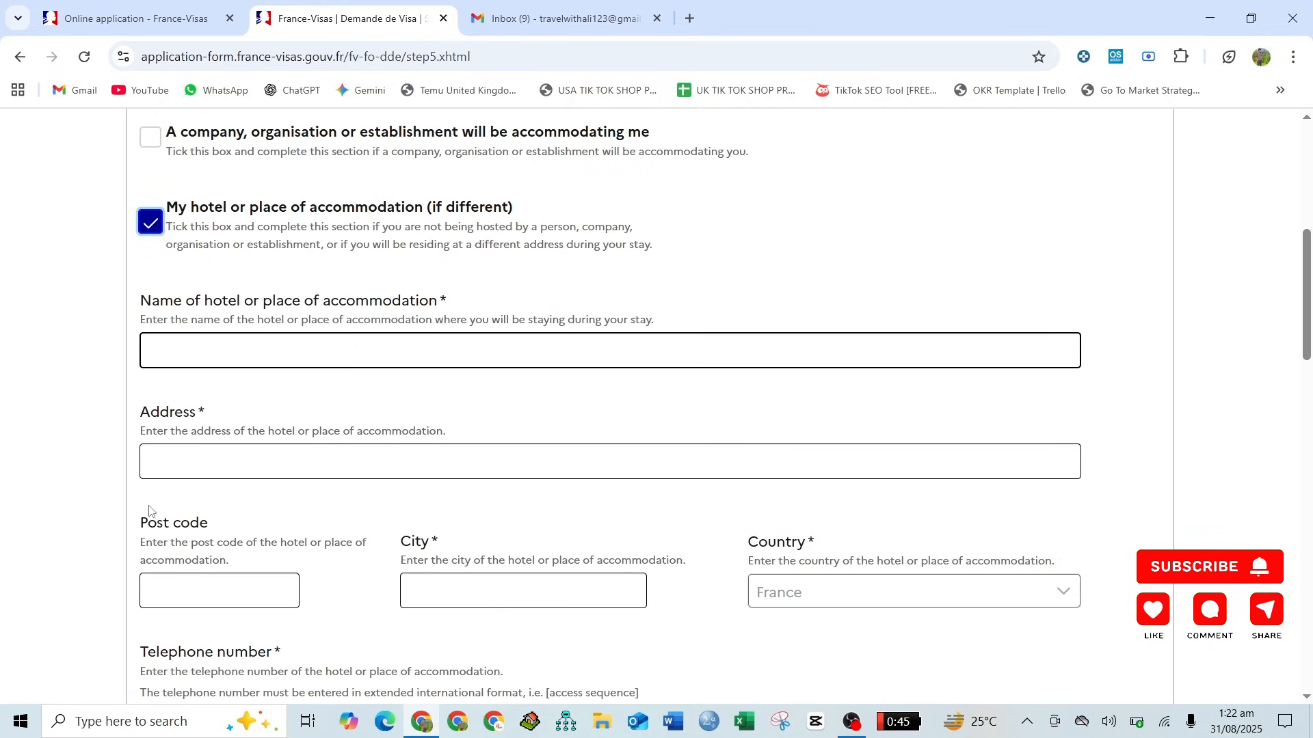
{"action": "left_click", "coordinate": [298, 347]}
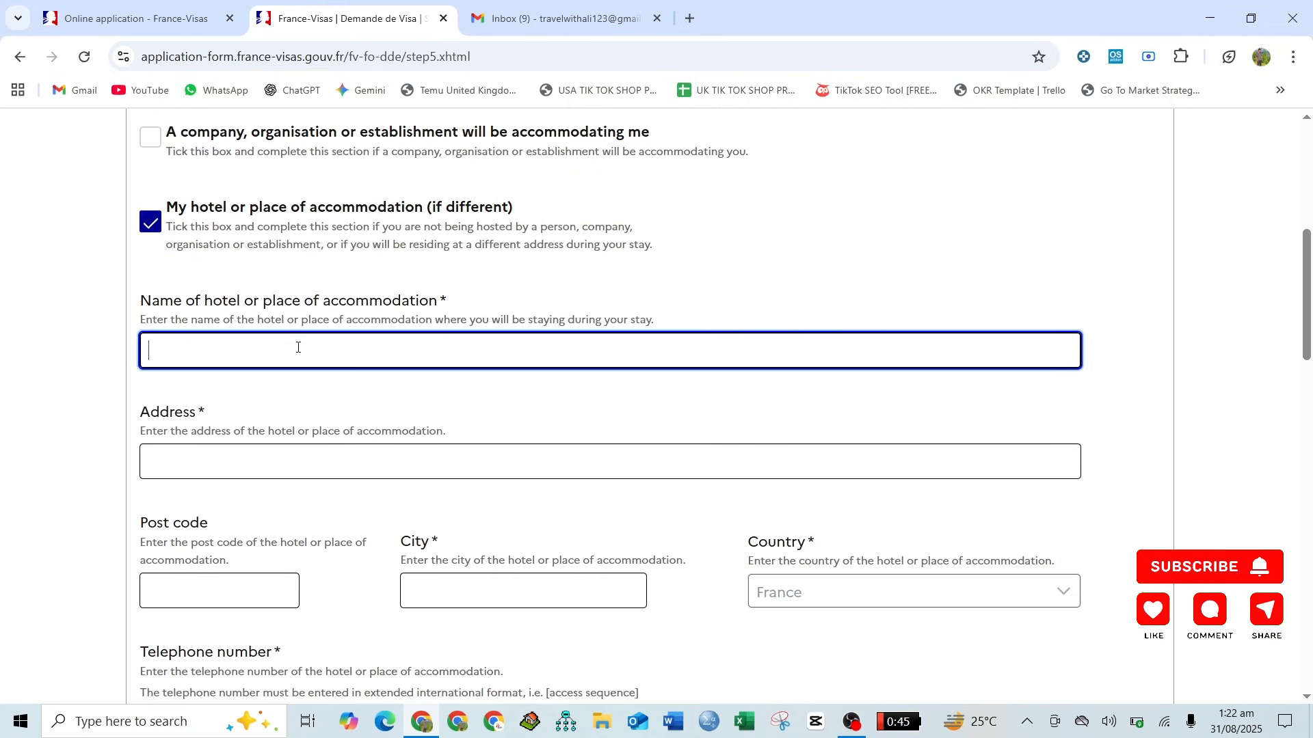
{"action": "type", "text": "NAME"}
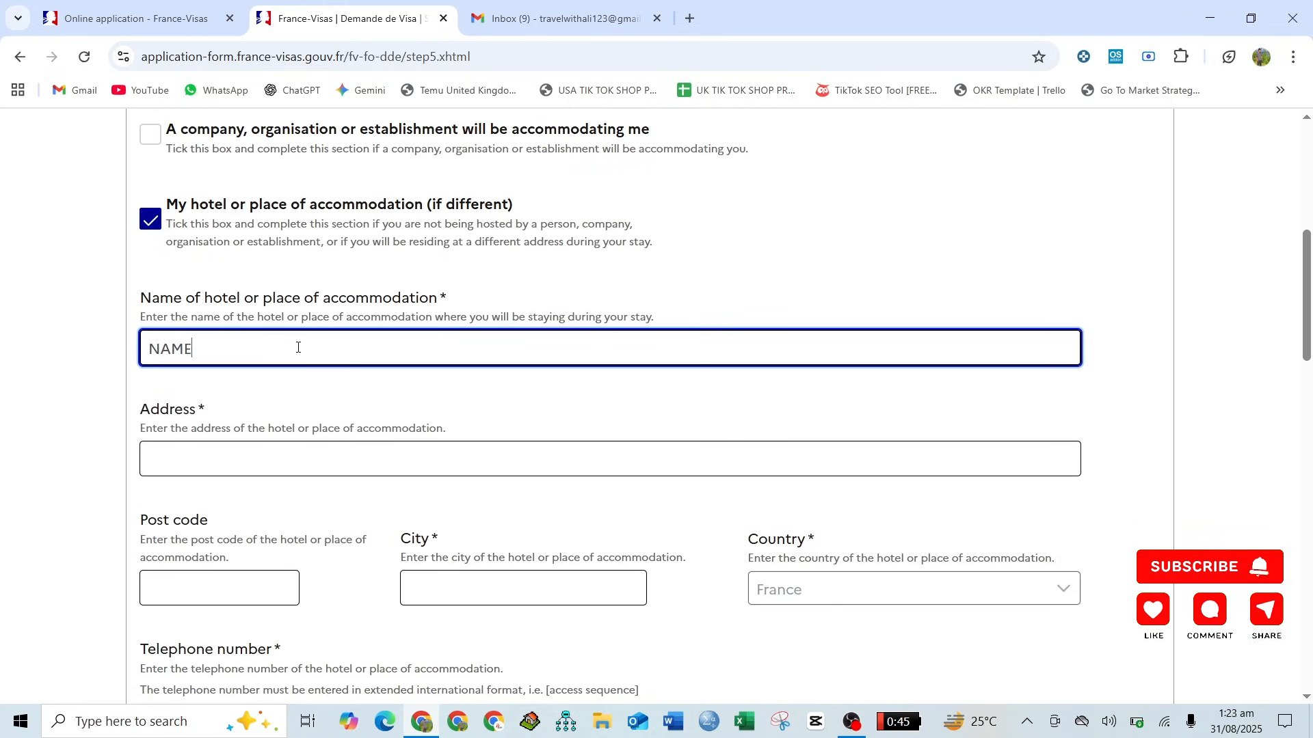
- Enter ADDRESSS as the hotel's address and FRANCE as its city
{"action": "scroll", "coordinate": [260, 314], "scroll_direction": "down", "scroll_amount": 3}
{"action": "left_click", "coordinate": [261, 296]}
{"action": "type", "text": "ADDR"}
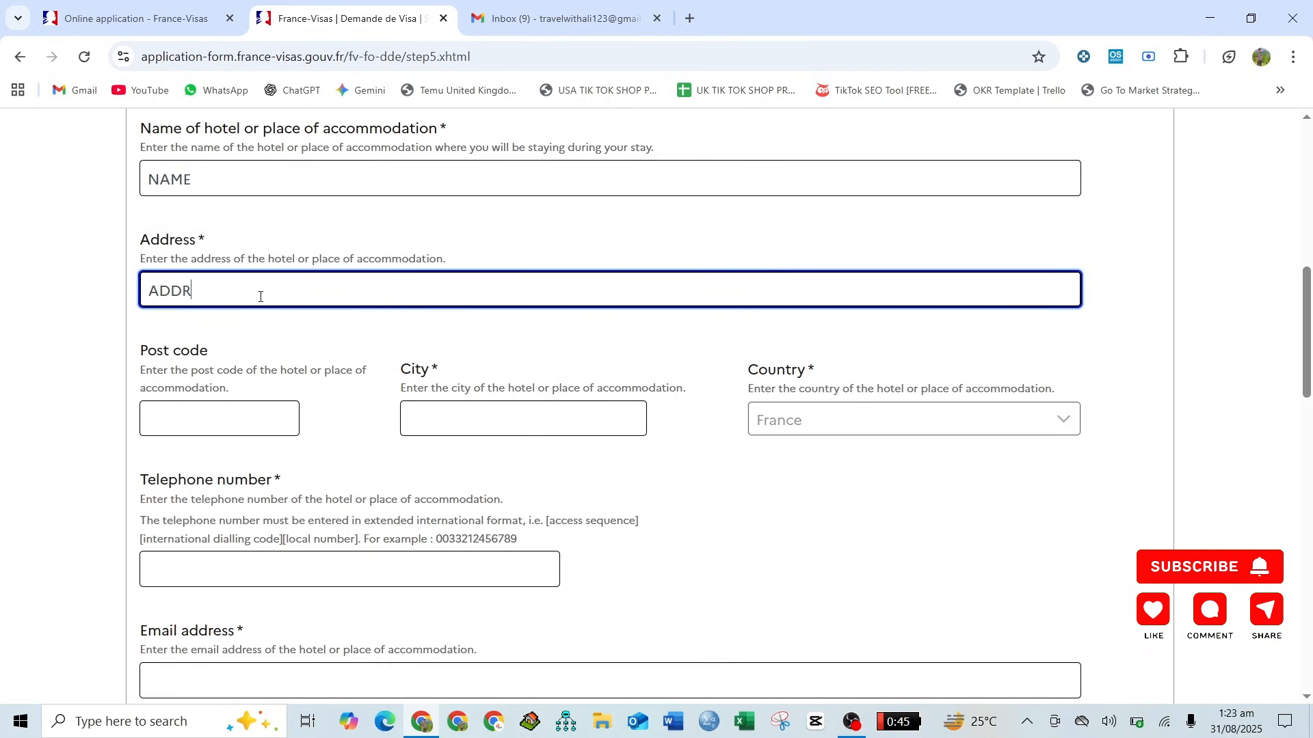
{"action": "type", "text": "ESSS"}
{"action": "scroll", "coordinate": [342, 321], "scroll_direction": "down", "scroll_amount": 1}
{"action": "left_click", "coordinate": [472, 349]}
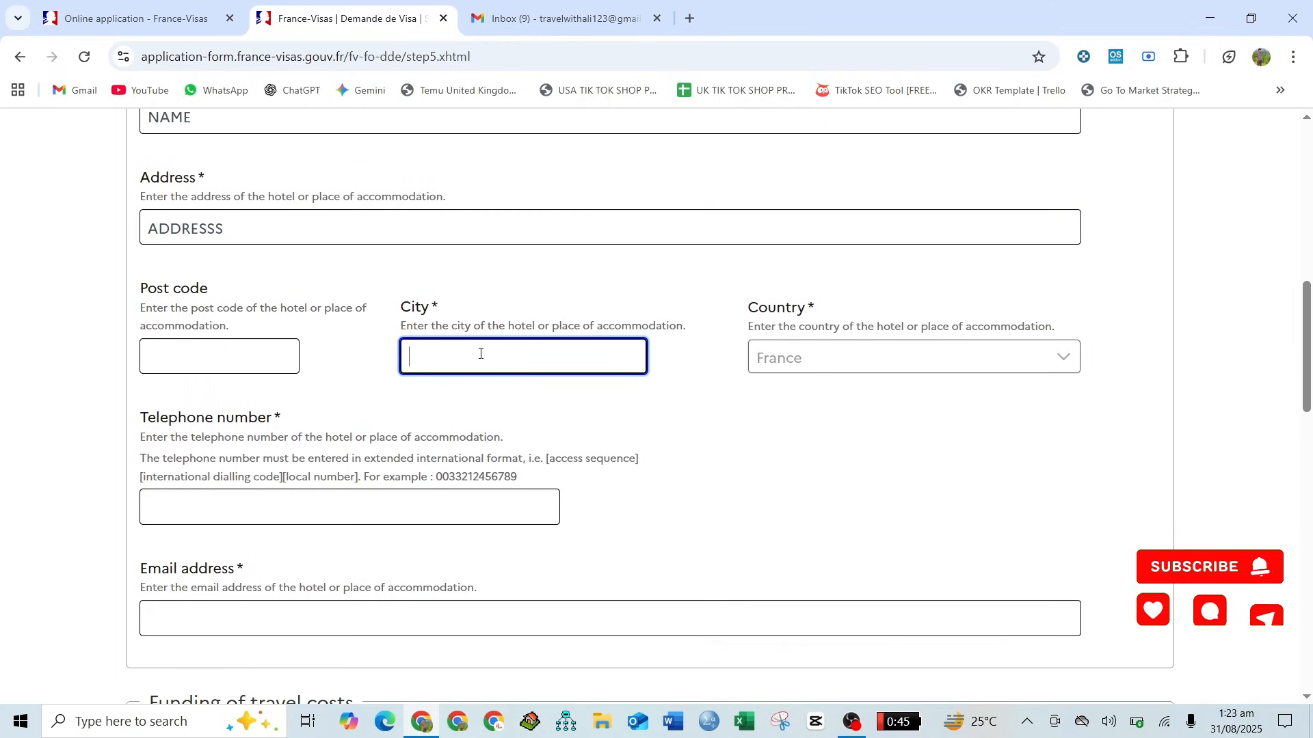
{"action": "type", "text": "FRANCE"}
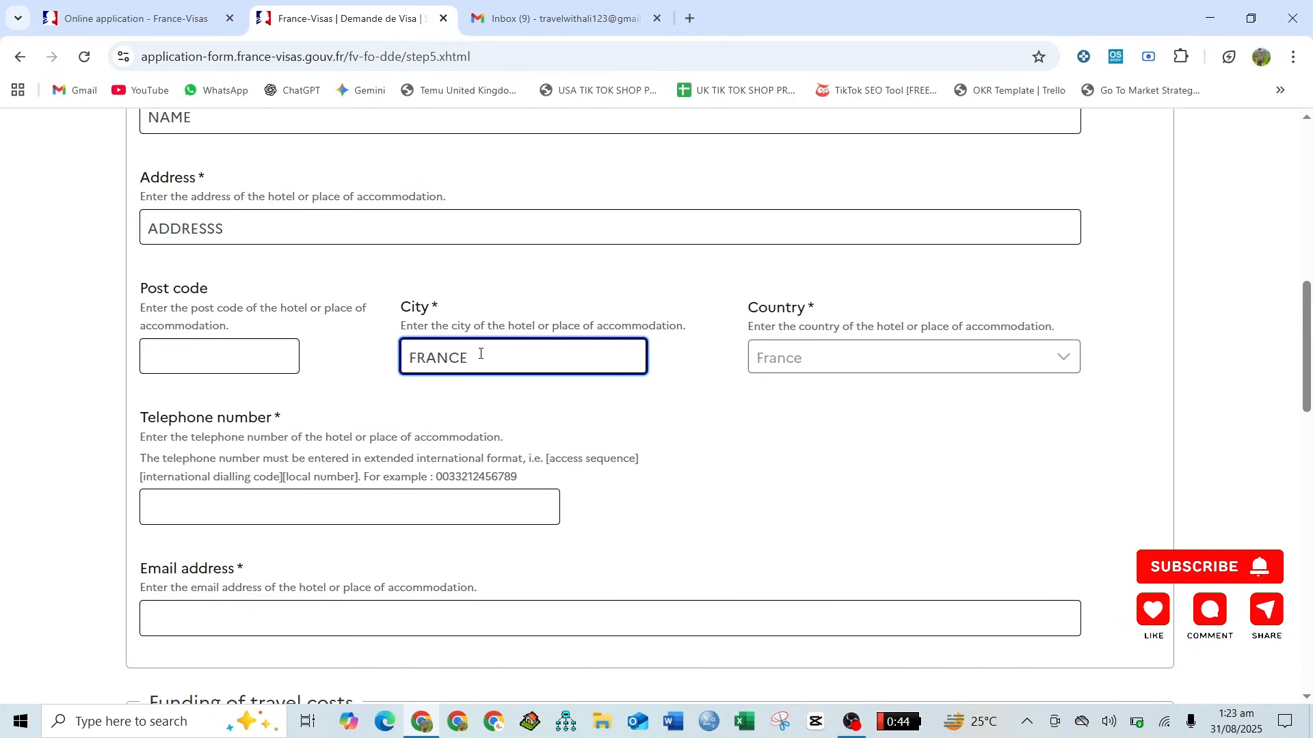
{"action": "left_click", "coordinate": [602, 427]}
- Fill in the telephone number and email address of the hotel or place of accommodation
{"action": "left_click", "coordinate": [322, 506]}
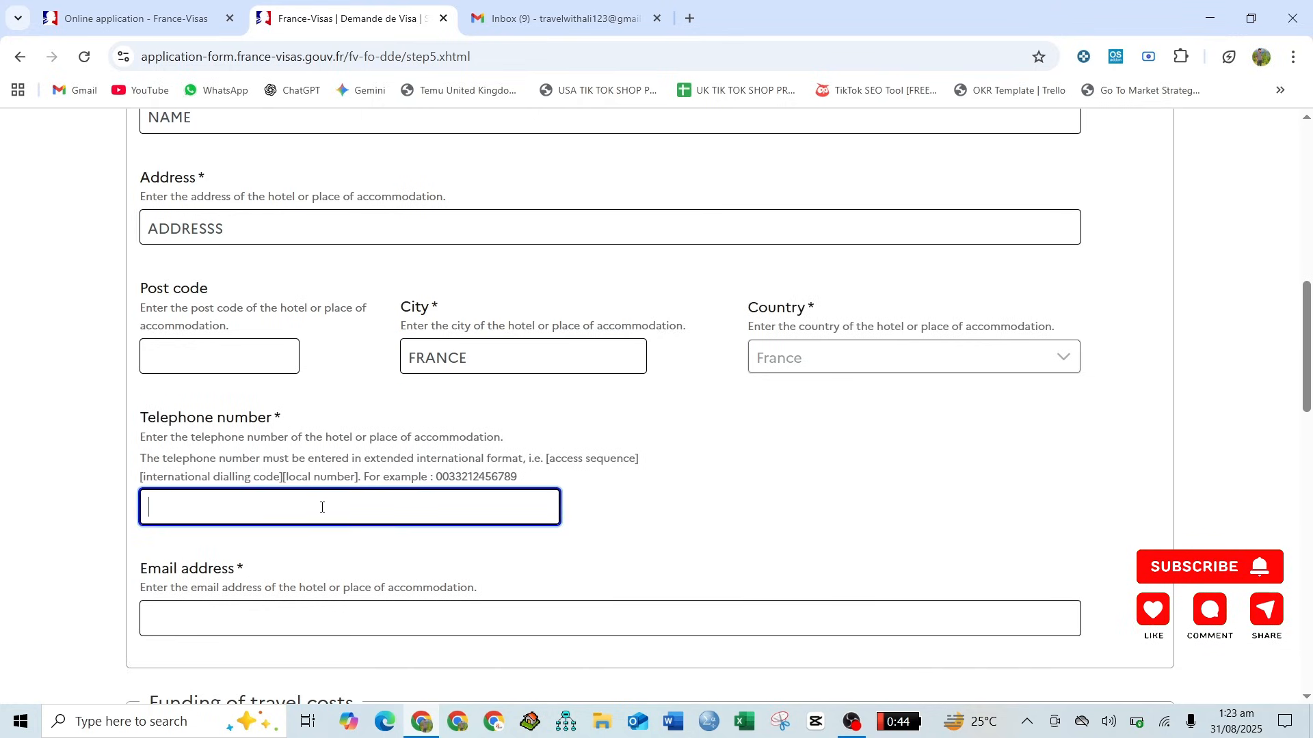
{"action": "scroll", "coordinate": [322, 507], "scroll_direction": "down", "scroll_amount": 3}
{"action": "left_click", "coordinate": [234, 430]}
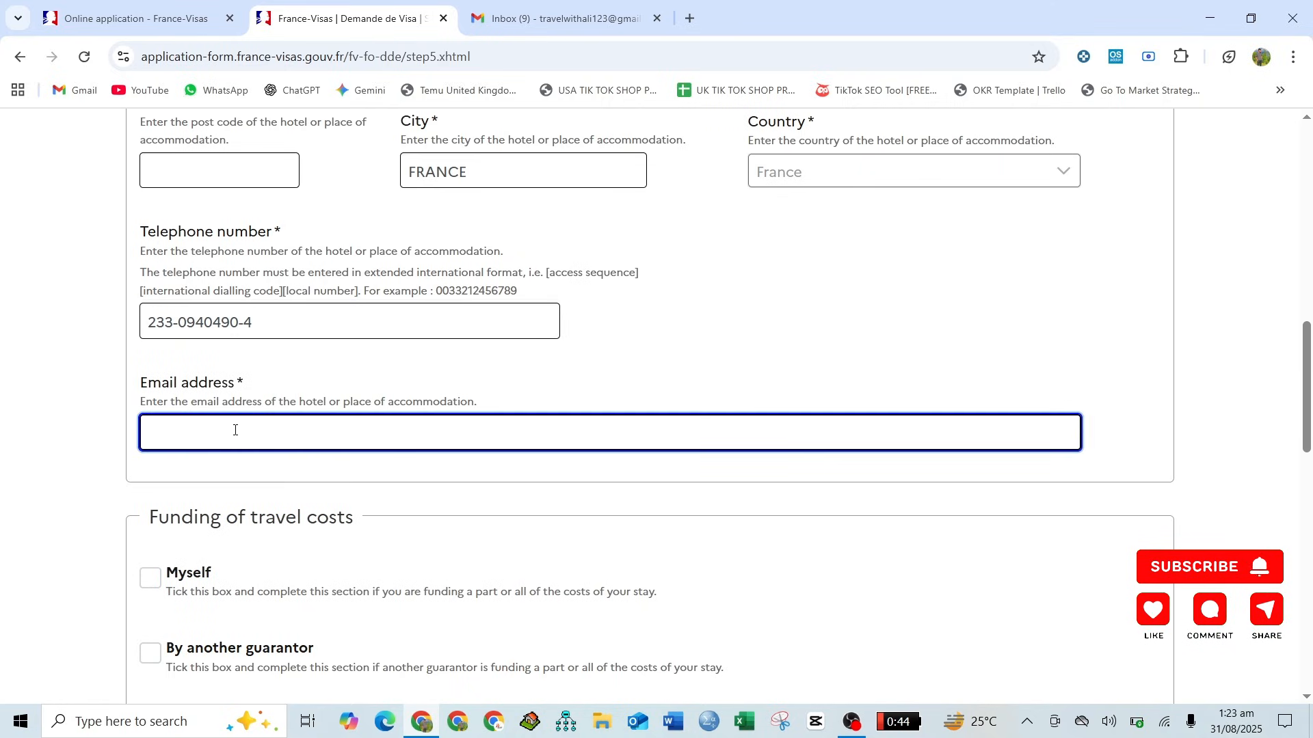
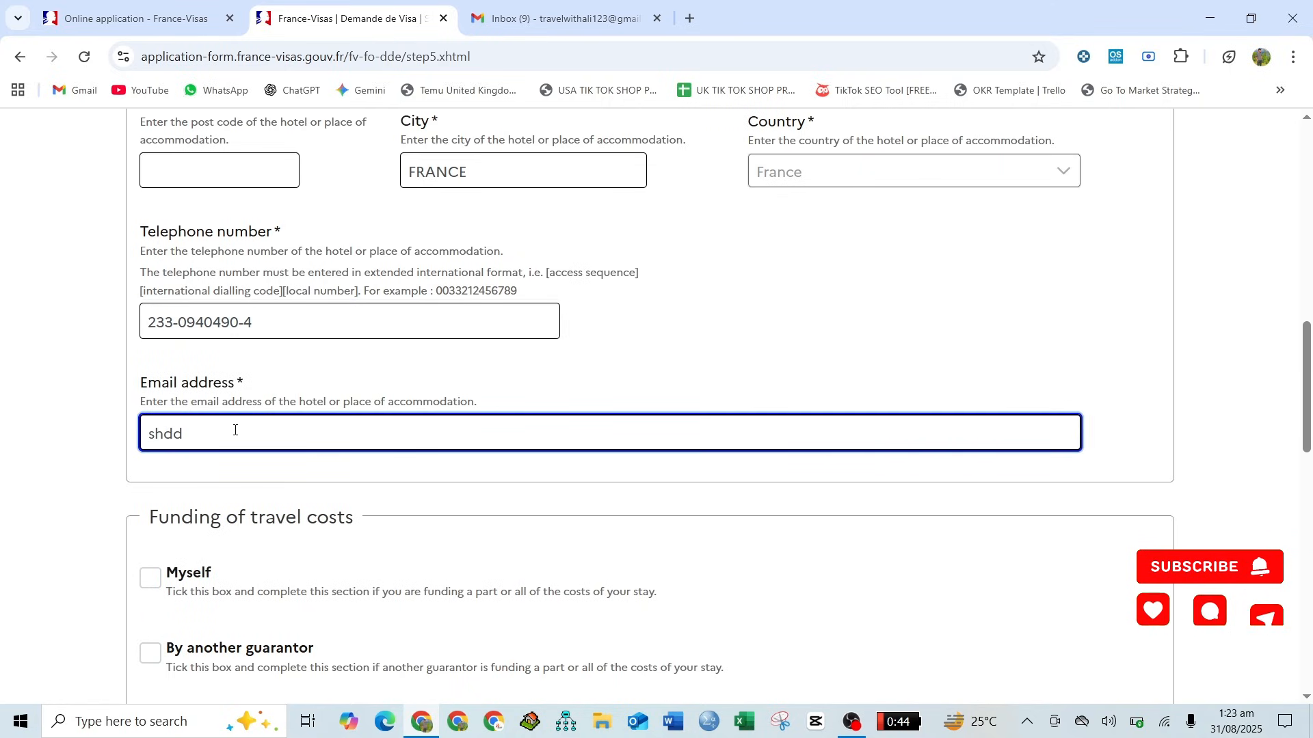
{"action": "scroll", "coordinate": [145, 479], "scroll_direction": "down", "scroll_amount": 3}
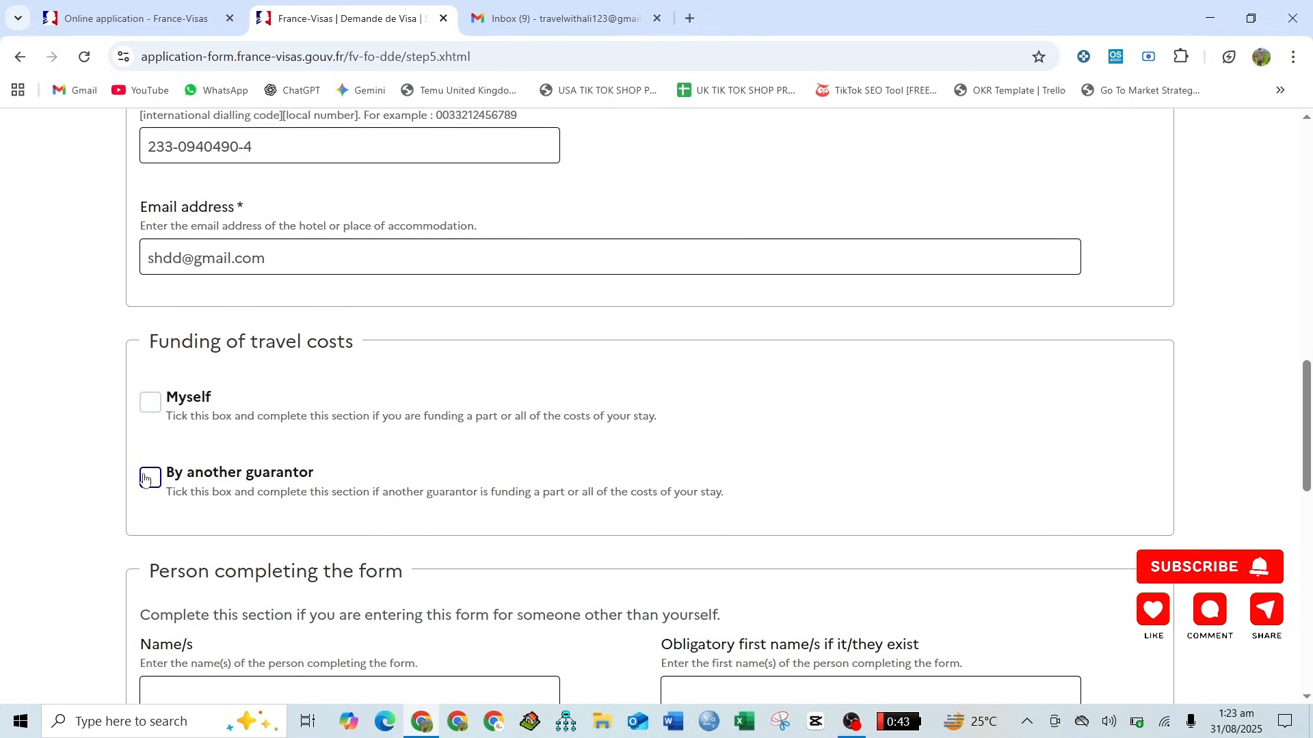
{"action": "scroll", "coordinate": [145, 478], "scroll_direction": "down", "scroll_amount": 1}
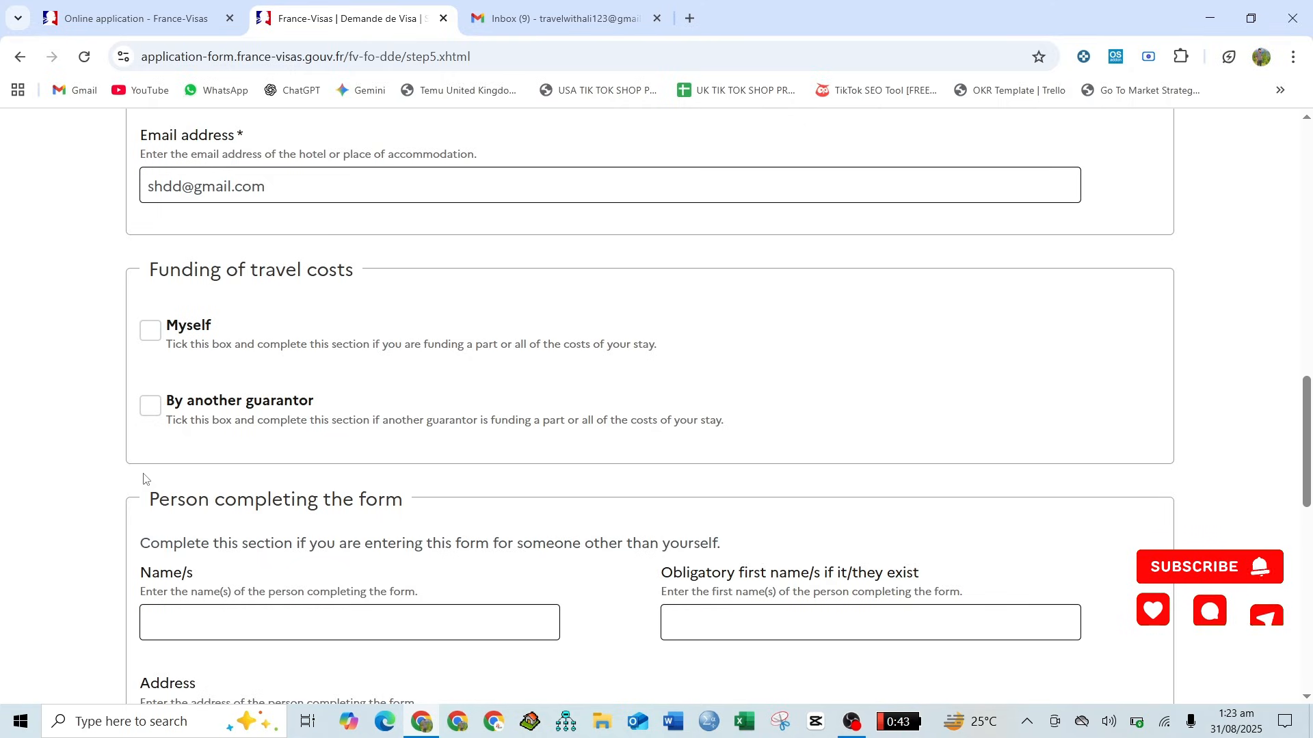
- Set the travel costs as funded by Myself only, with Cash and Credit card as the means of subsistence
{"action": "left_click", "coordinate": [150, 410]}
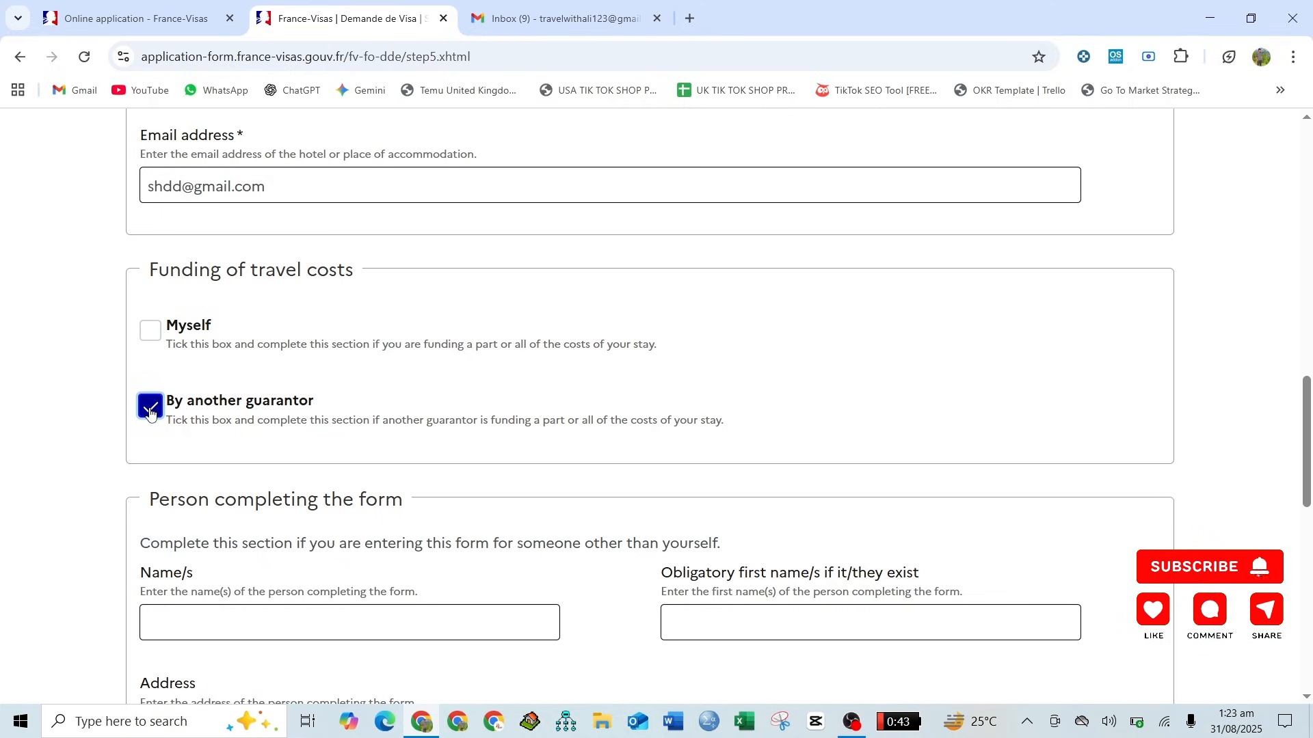
{"action": "left_click", "coordinate": [152, 335]}
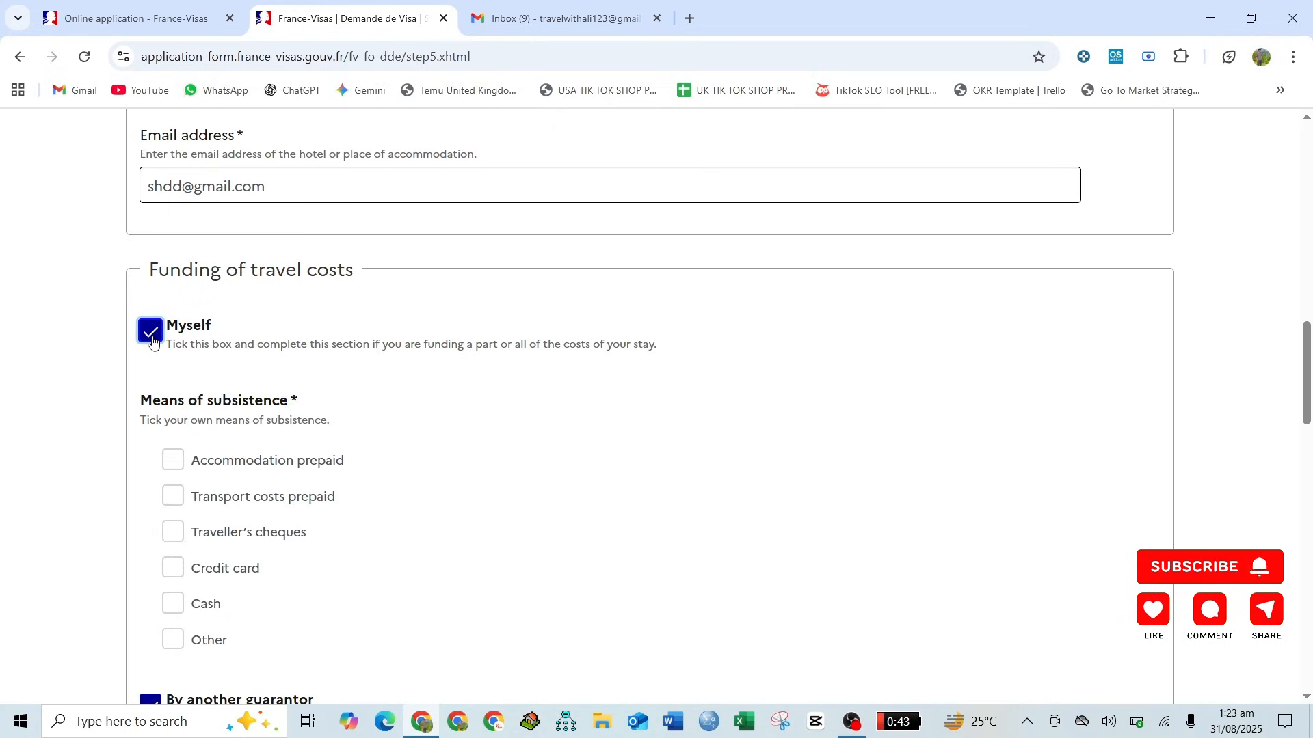
{"action": "scroll", "coordinate": [148, 359], "scroll_direction": "down", "scroll_amount": 3}
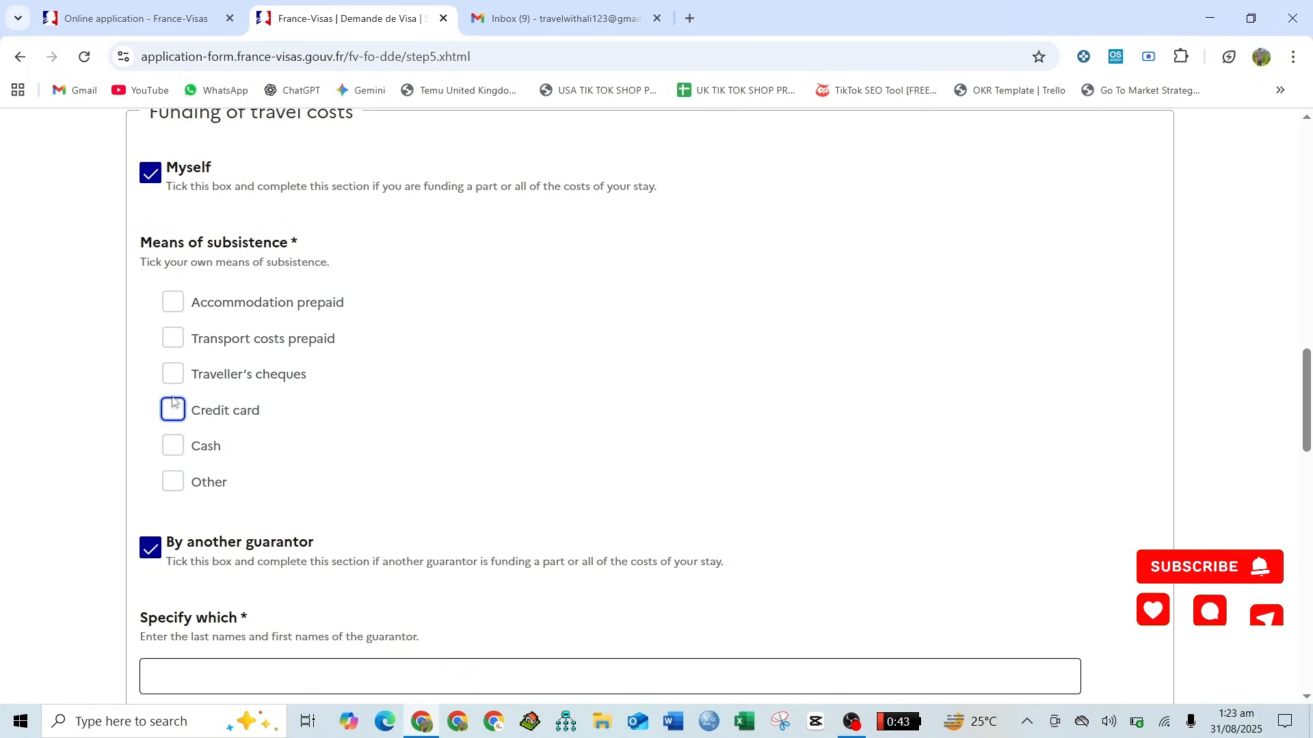
{"action": "left_click", "coordinate": [176, 451]}
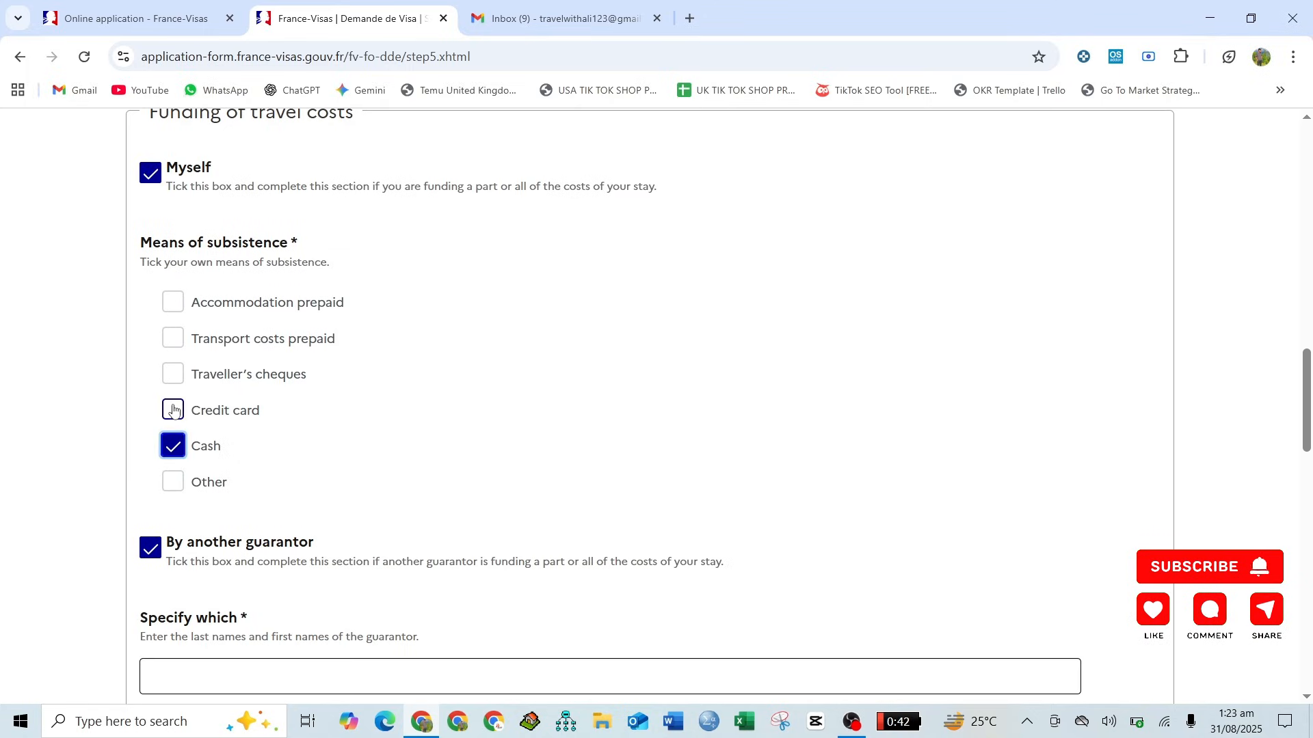
{"action": "left_click", "coordinate": [170, 410]}
{"action": "scroll", "coordinate": [132, 408], "scroll_direction": "down", "scroll_amount": 5}
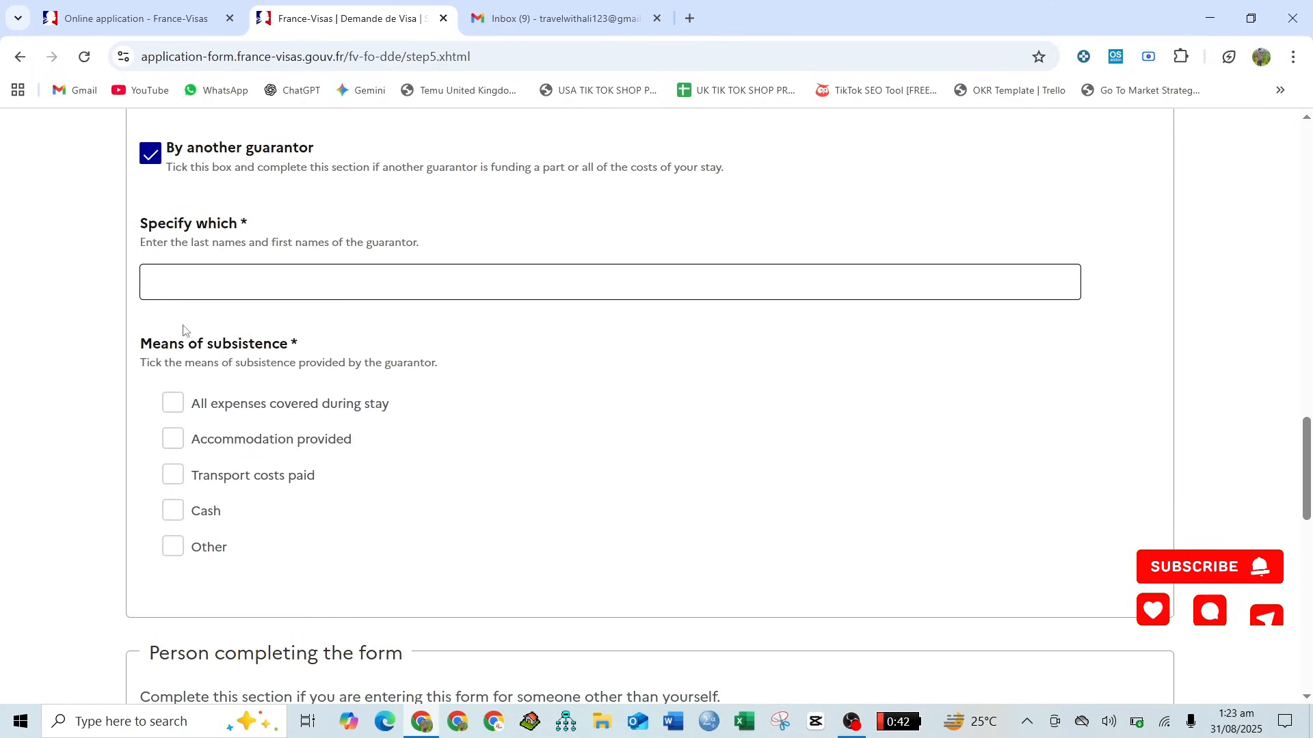
{"action": "left_click", "coordinate": [151, 154]}
- Enter the name of the person completing the form and LAHORE as their address
{"action": "scroll", "coordinate": [156, 311], "scroll_direction": "down", "scroll_amount": 5}
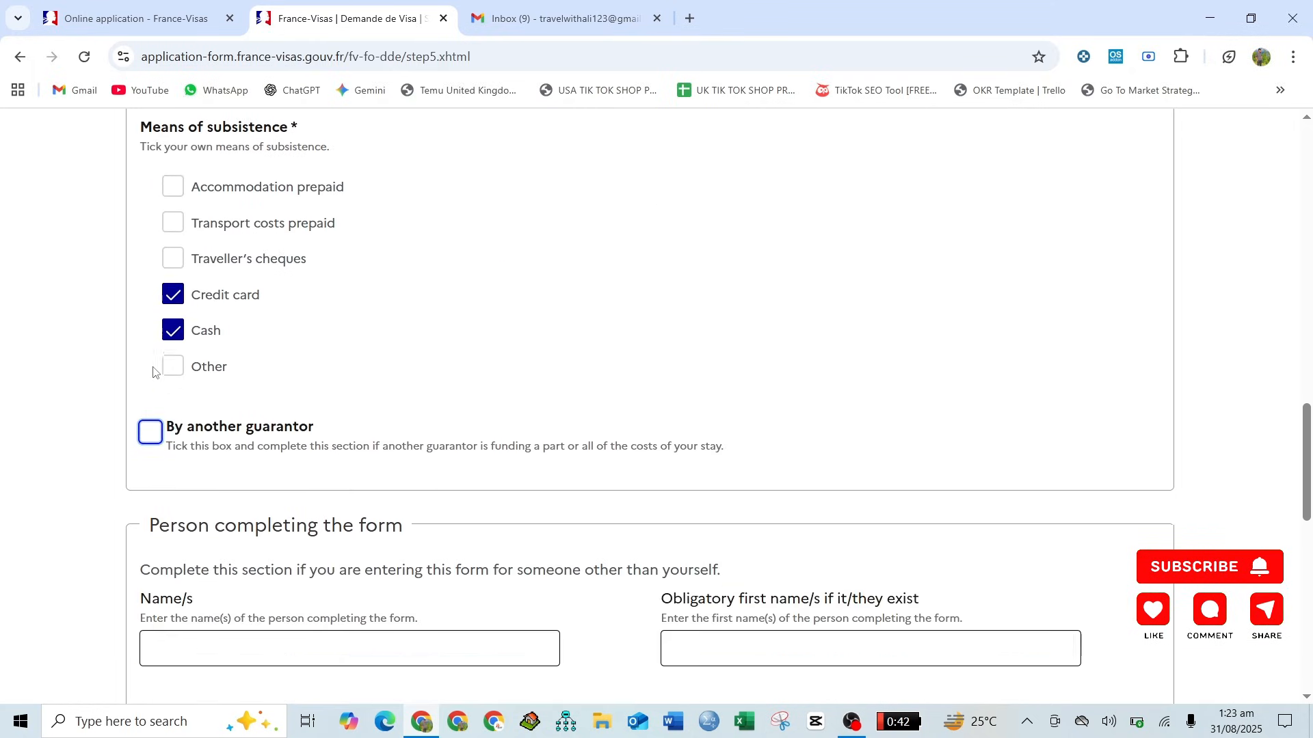
{"action": "left_click", "coordinate": [168, 369]}
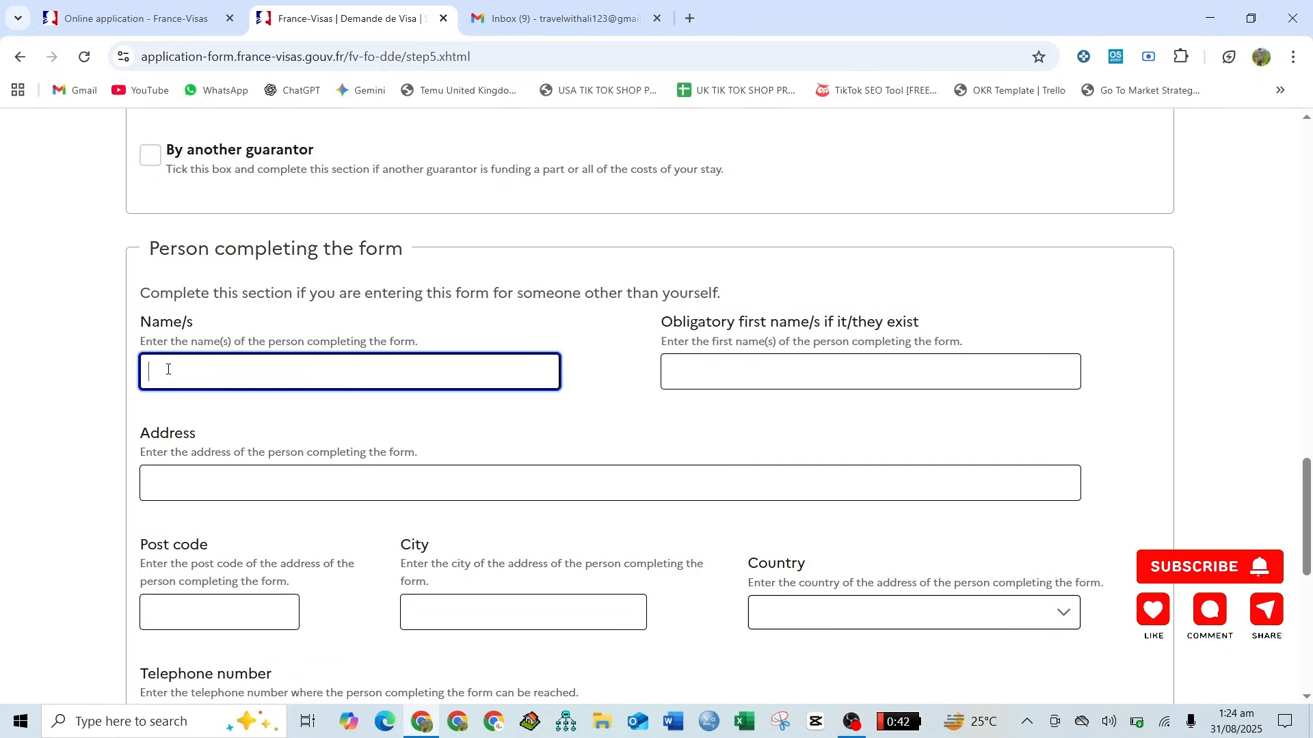
{"action": "type", "text": "ALI"}
{"action": "scroll", "coordinate": [167, 369], "scroll_direction": "down", "scroll_amount": 2}
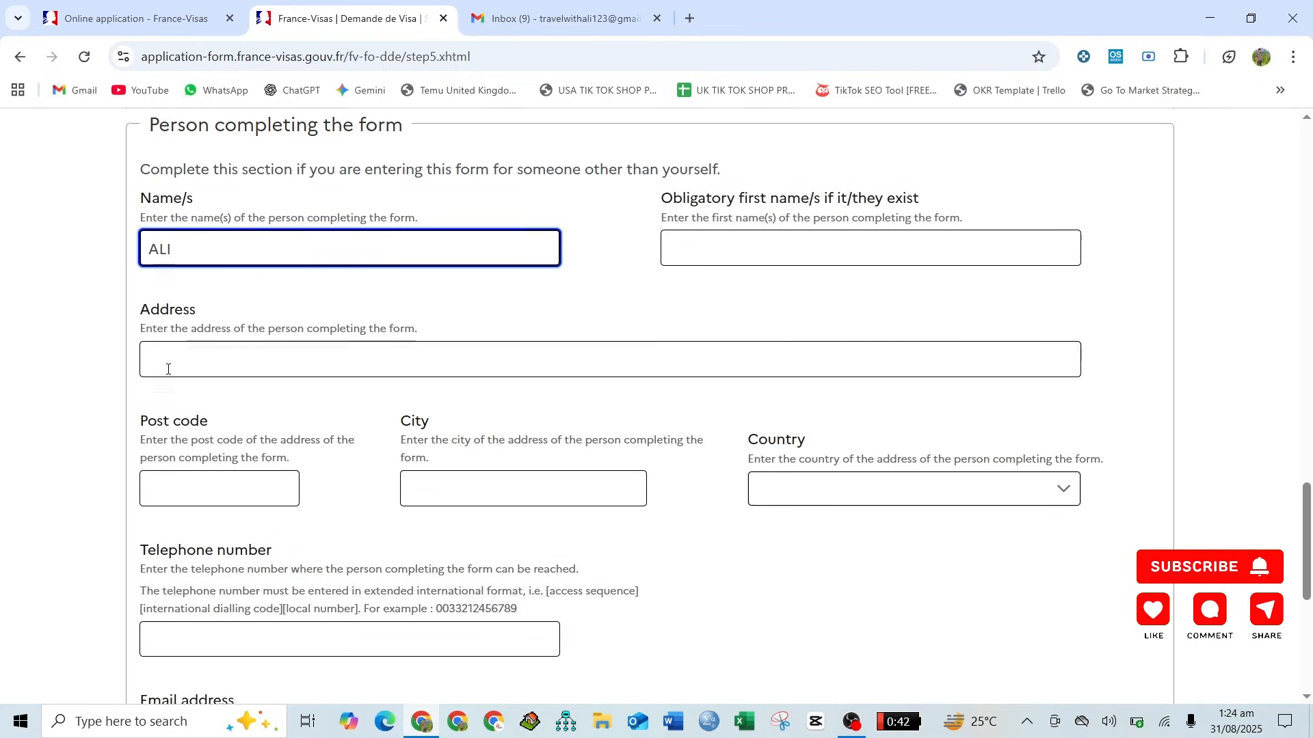
{"action": "left_click", "coordinate": [197, 357]}
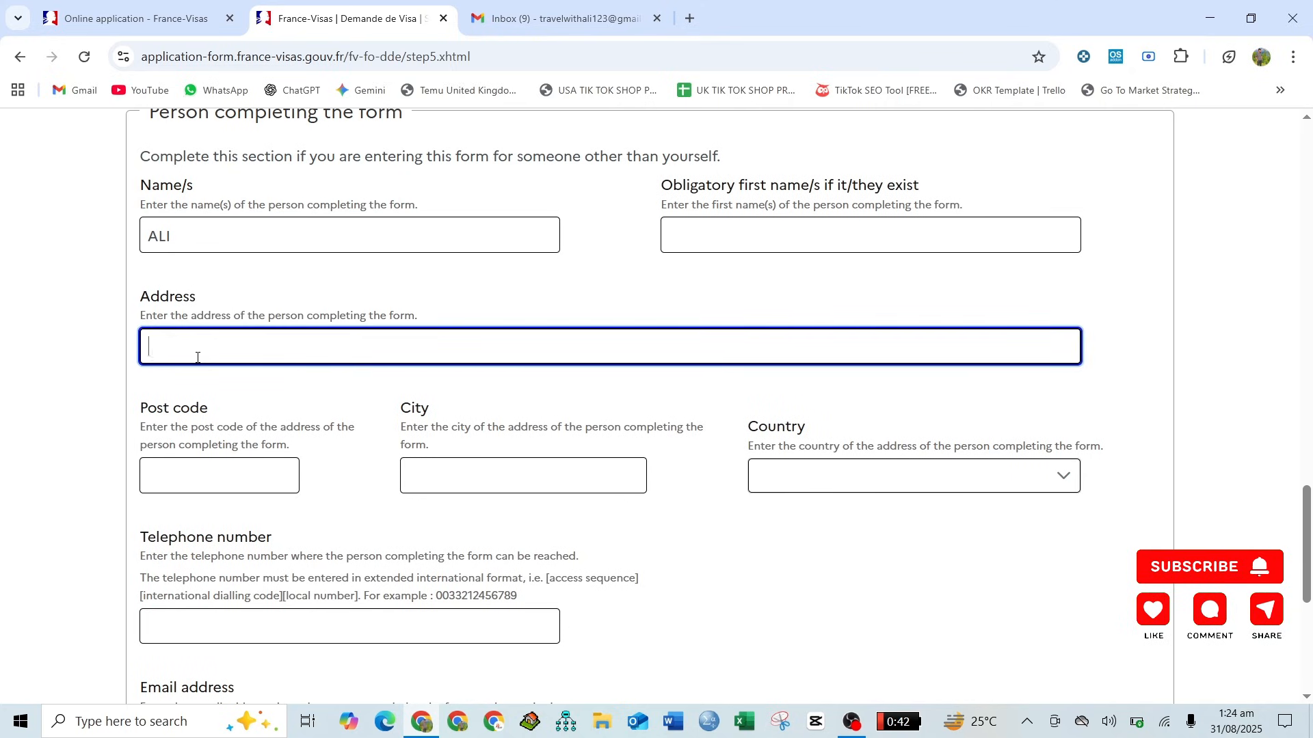
{"action": "type", "text": "LAHORE"}
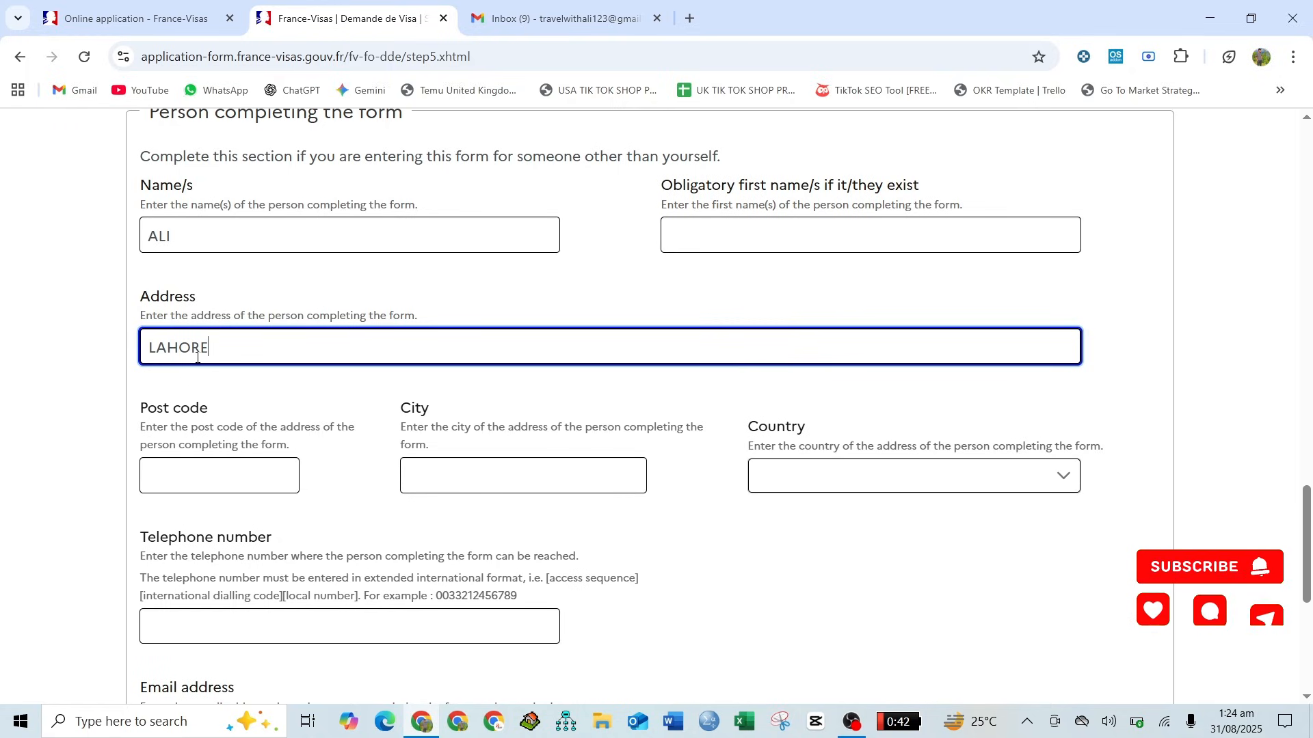
- Set the city to LAHORE and the country to Pakistan for the person completing the form
{"action": "left_click", "coordinate": [436, 461]}
{"action": "type", "text": "LAH"}
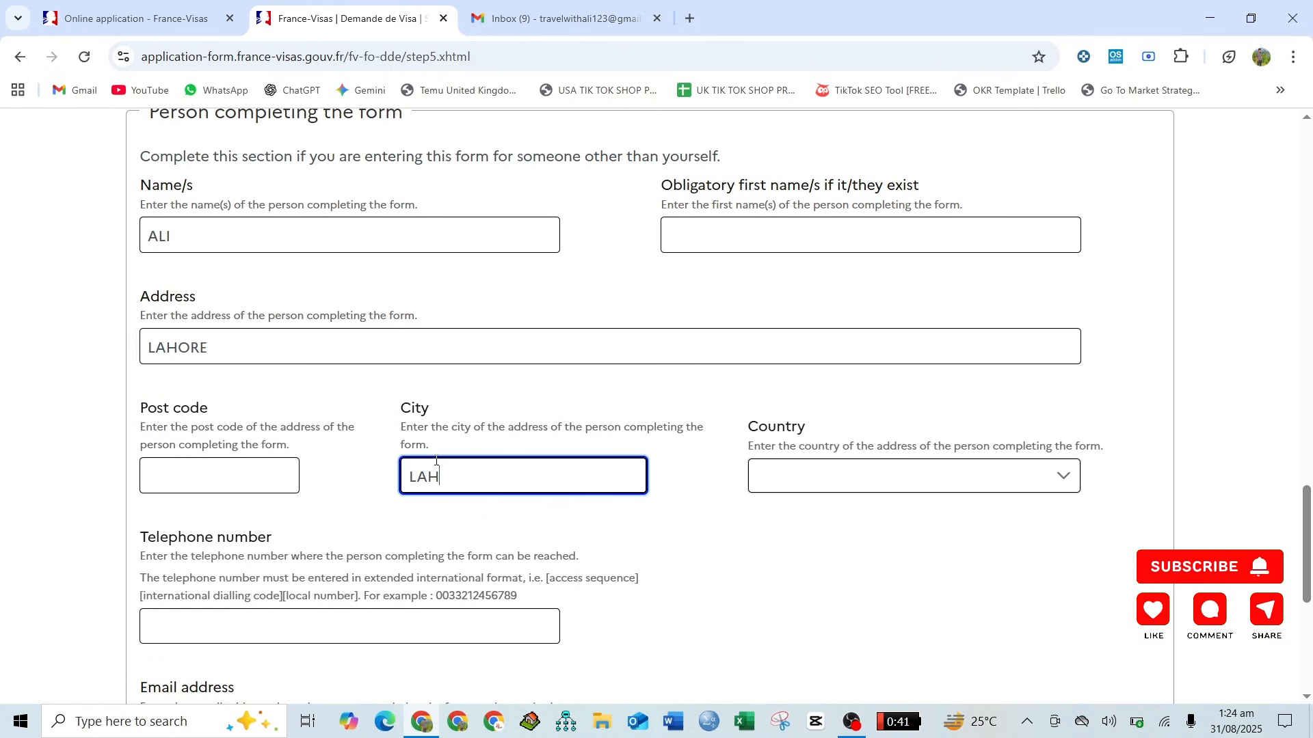
{"action": "type", "text": "IREORE"}
{"action": "left_click", "coordinate": [875, 488]}
{"action": "type", "text": "pak"}
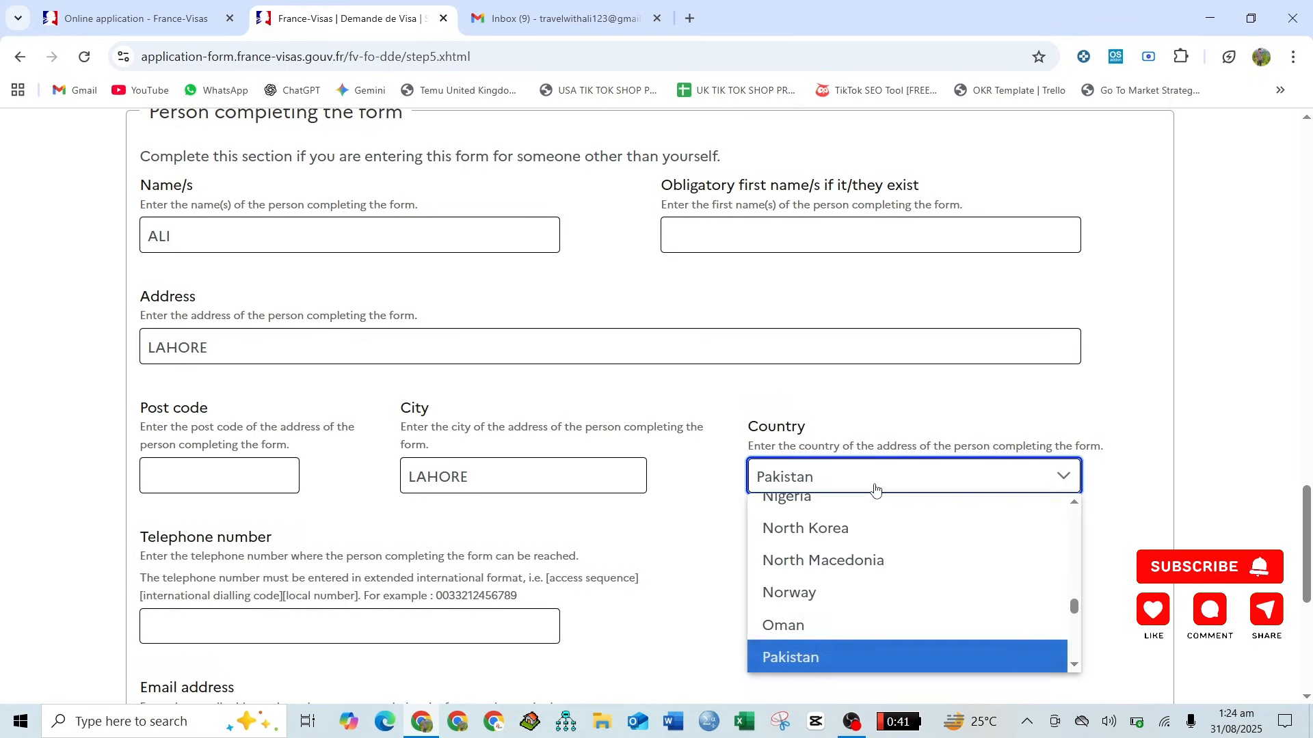
{"action": "key", "text": "Return"}
- Enter the telephone number of the person completing the form in extended international format
{"action": "scroll", "coordinate": [759, 460], "scroll_direction": "down", "scroll_amount": 4}
{"action": "left_click", "coordinate": [435, 364]}
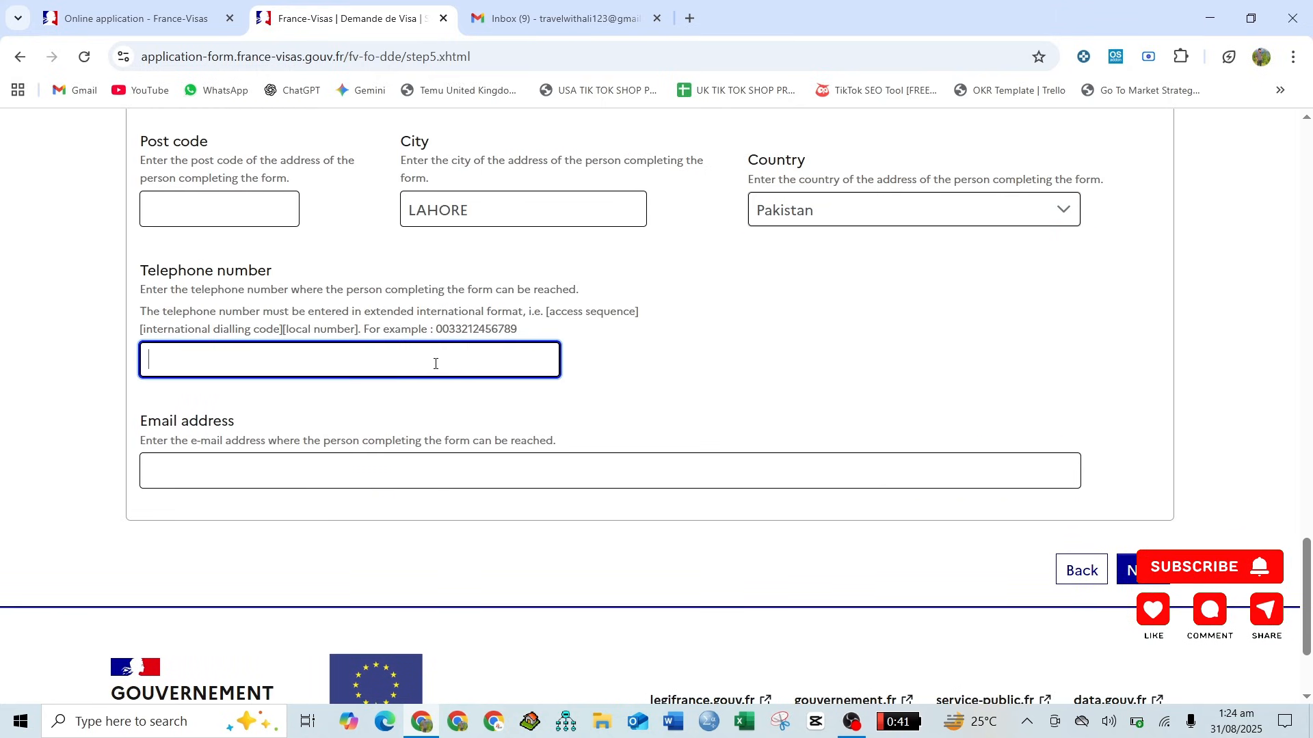
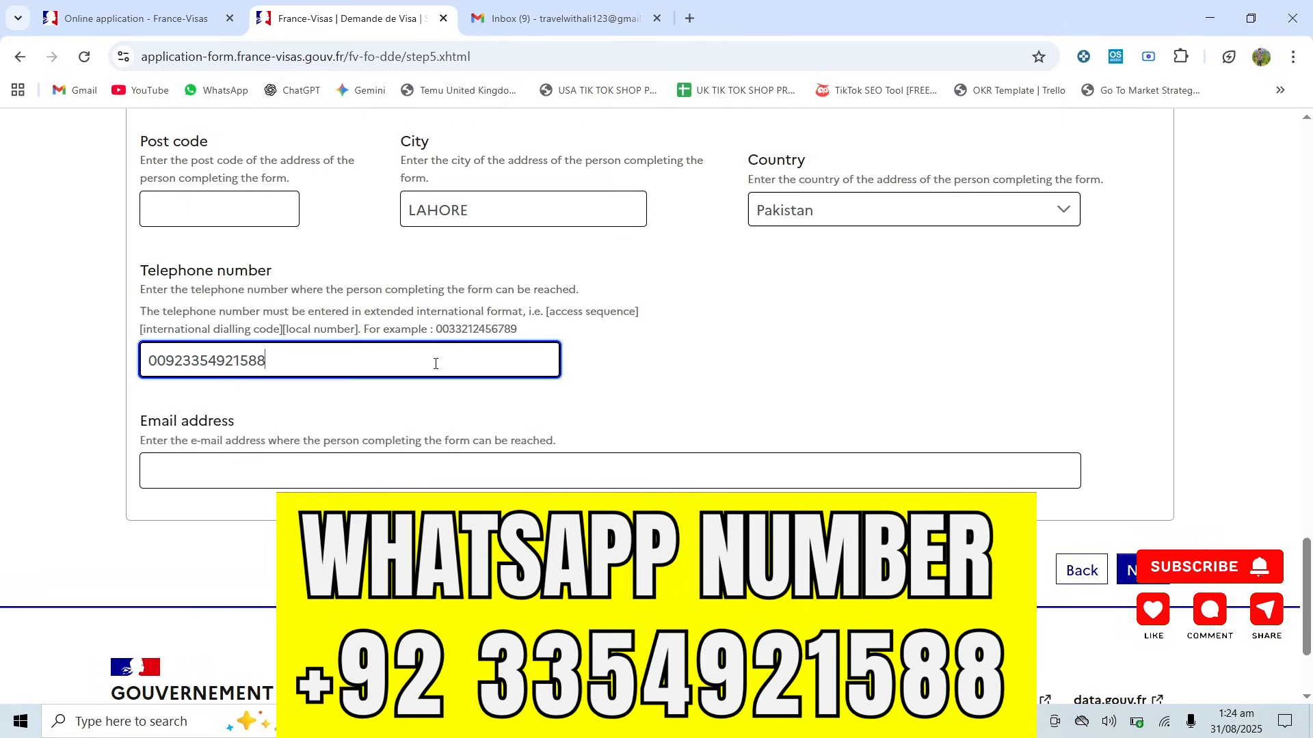
- Fill in the email address of the person completing the form and continue to the supporting documents step
{"action": "left_click", "coordinate": [415, 456]}
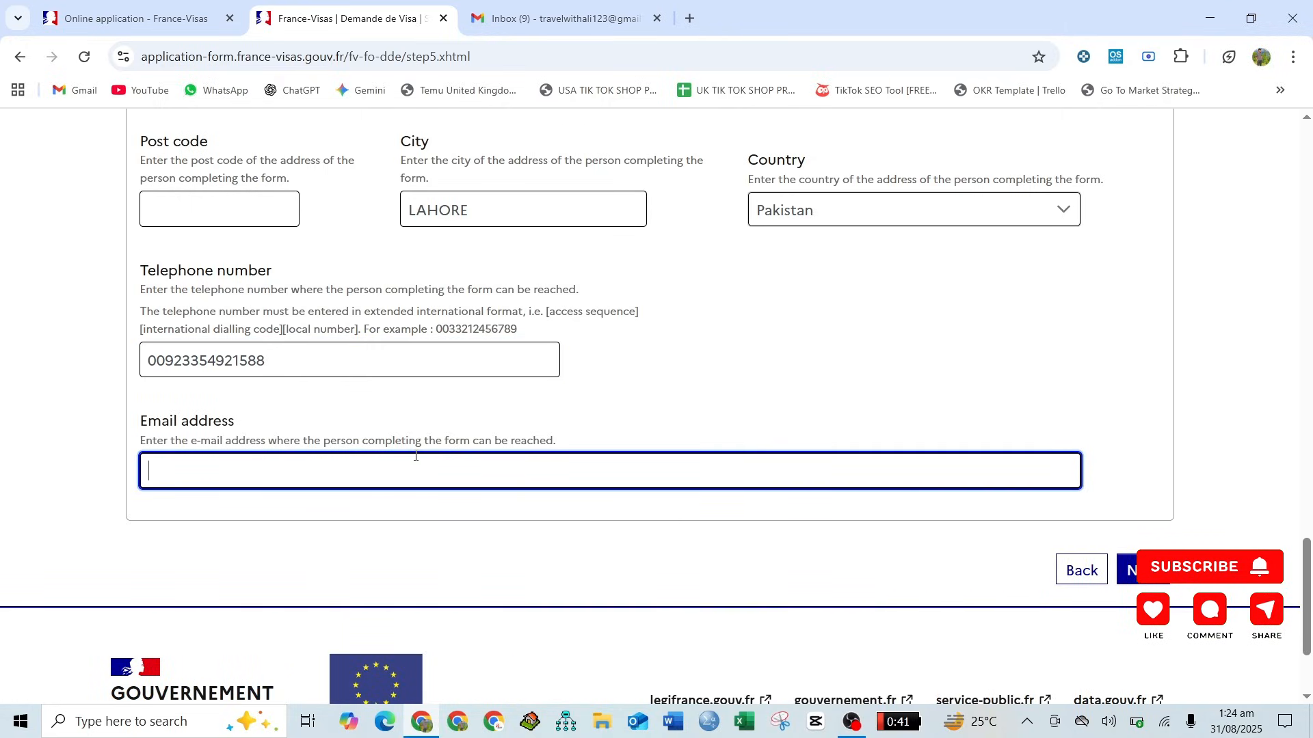
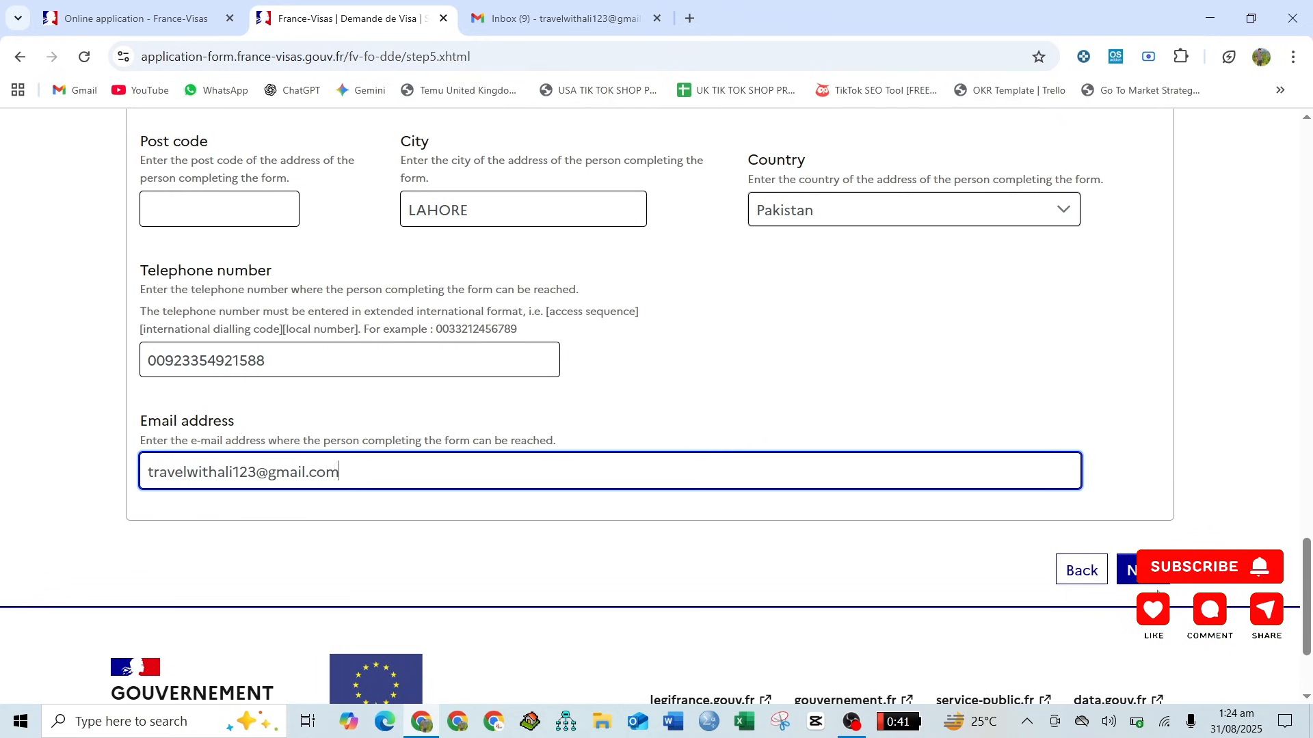
{"action": "key", "text": "Return"}
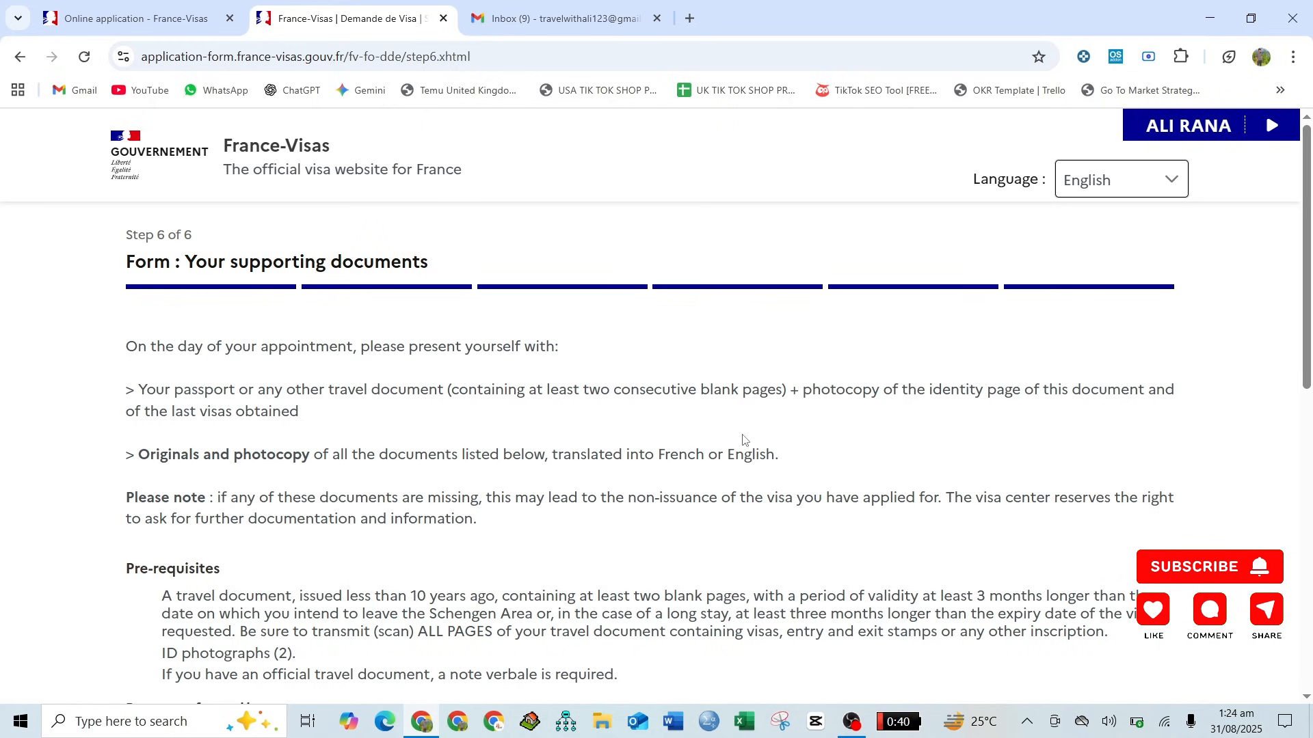
- Review the list of required supporting documents and continue past step 6 of the form
{"action": "scroll", "coordinate": [743, 440], "scroll_direction": "down", "scroll_amount": 5}
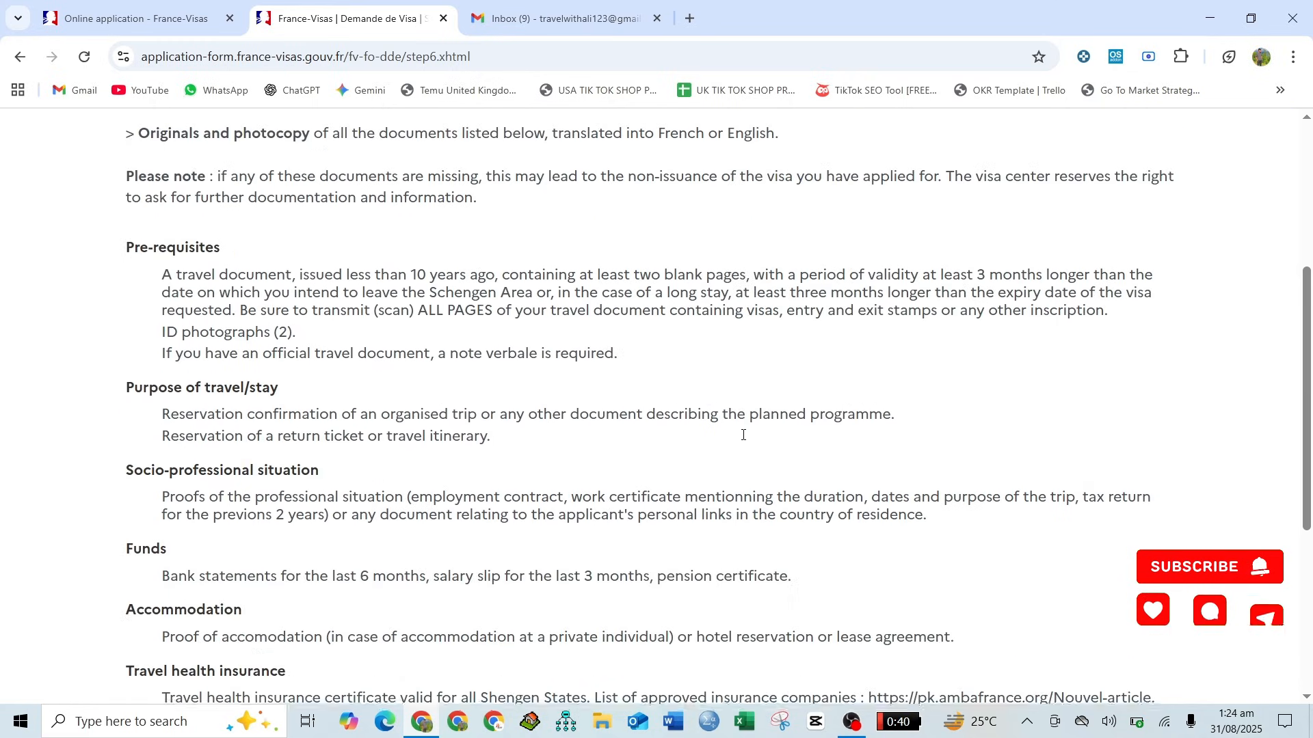
{"action": "scroll", "coordinate": [743, 434], "scroll_direction": "down", "scroll_amount": 3}
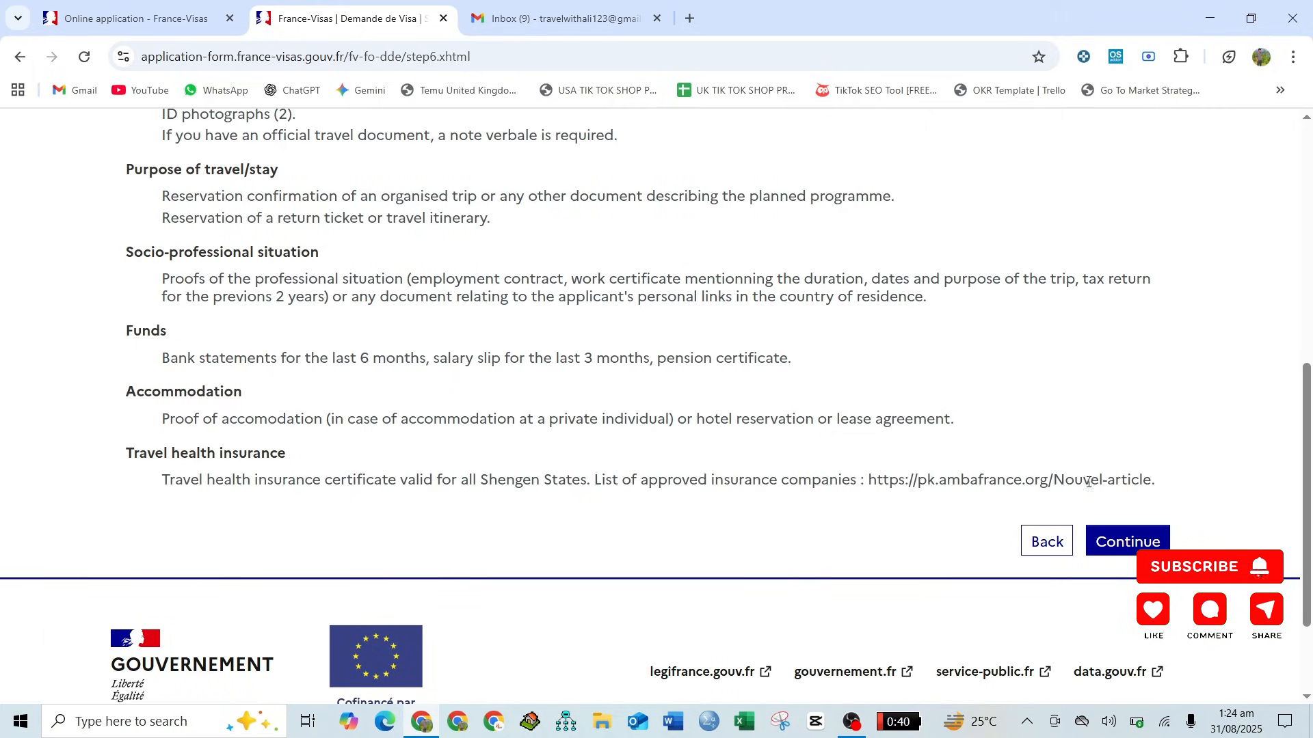
{"action": "left_click", "coordinate": [1106, 551]}
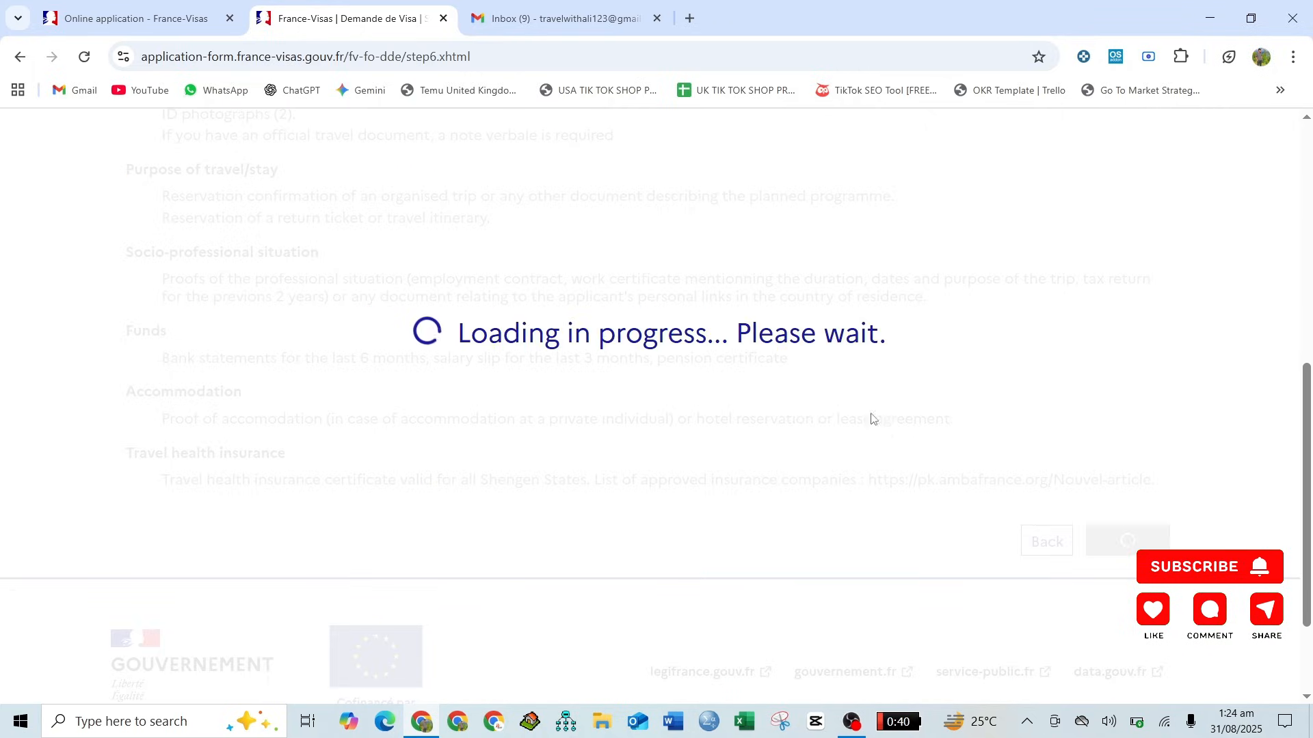